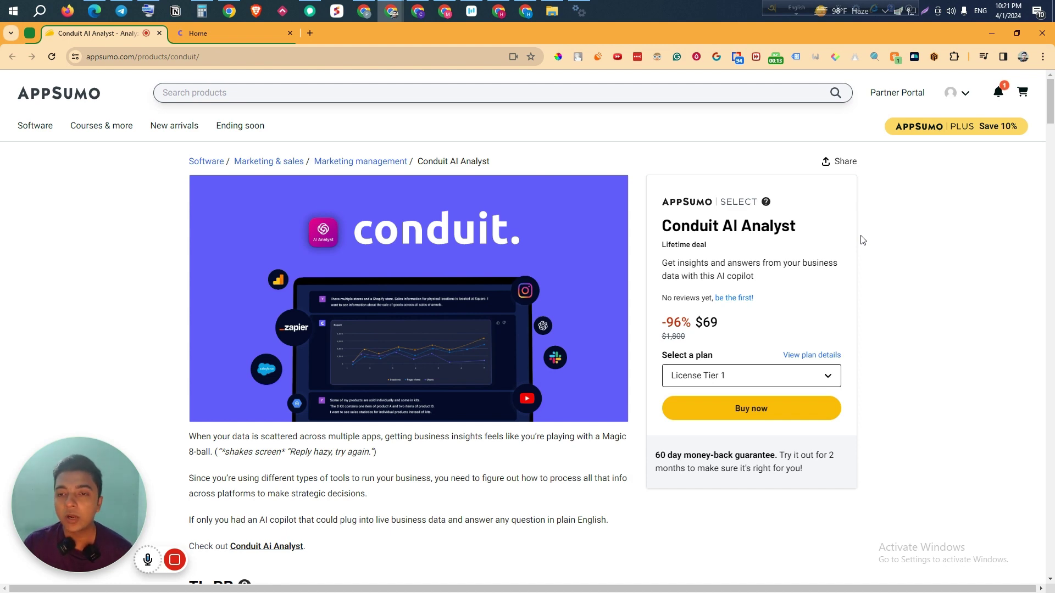
Read the overview statement on the Conduit AI Analyst deal page at AppSumo
scroll(861, 240, "down", 10)
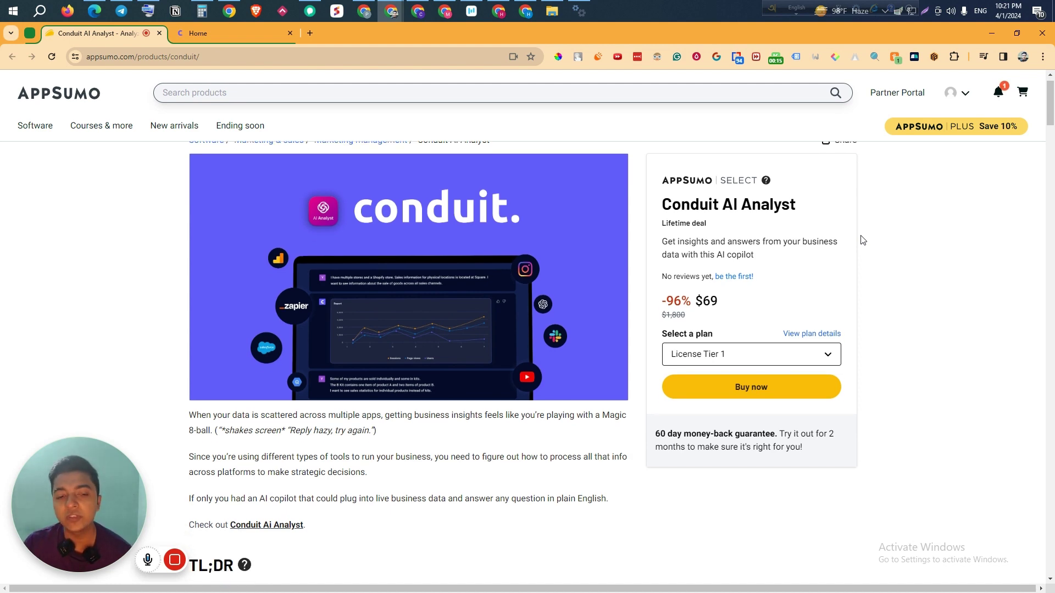
scroll(862, 240, "down", 2)
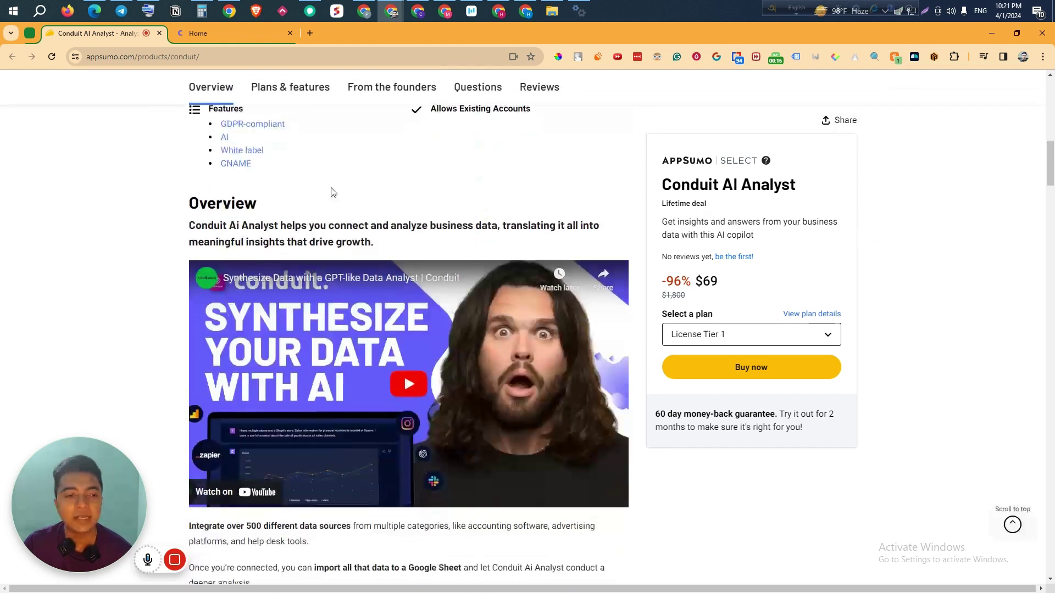
left_click_drag(196, 225, 445, 248)
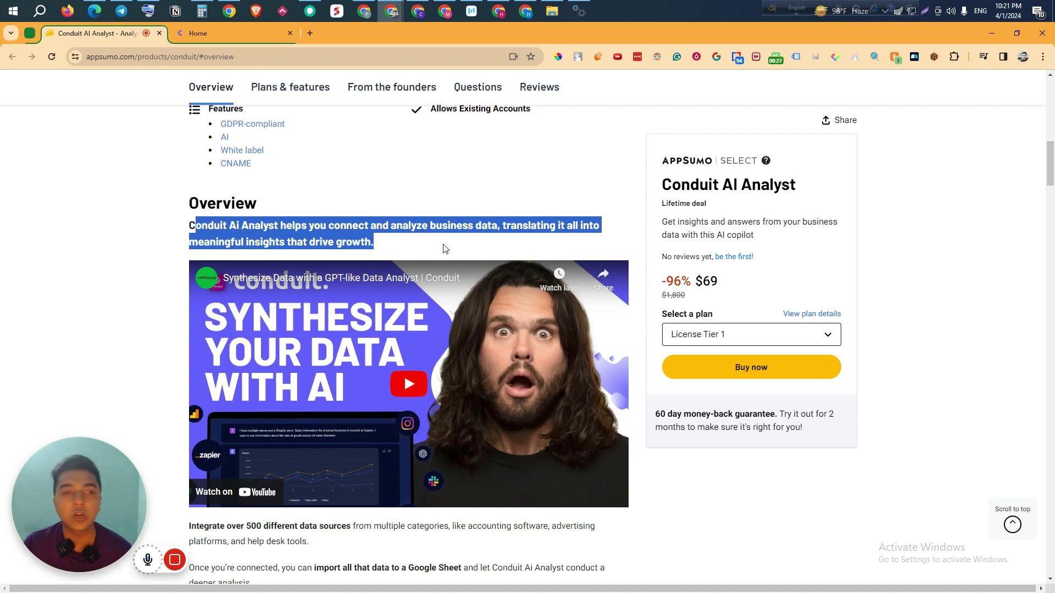
Open the deal's Plans & features section and review the terms and included features down to the license tiers
left_click(274, 94)
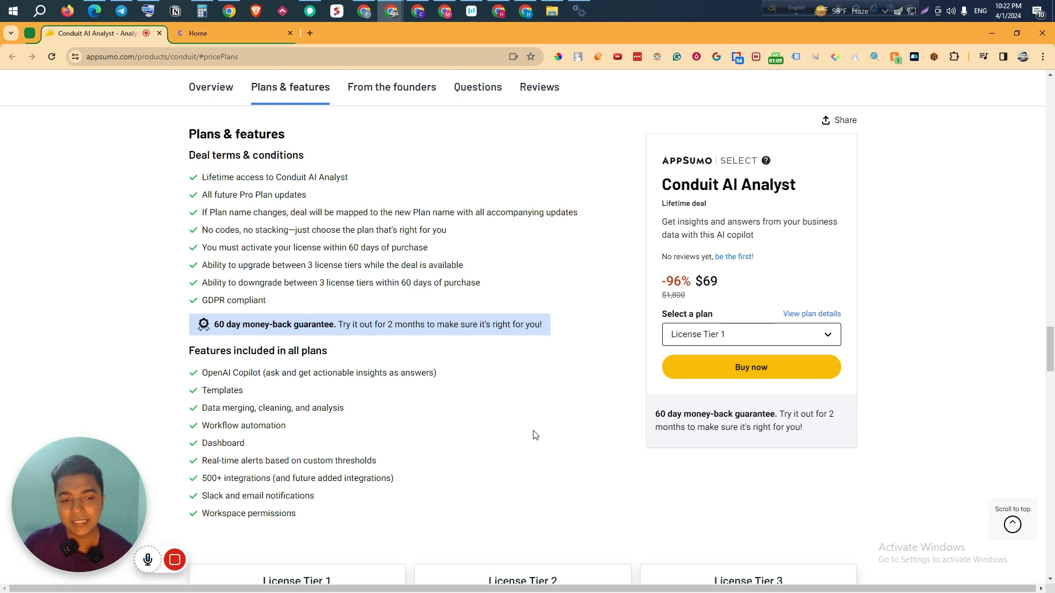
scroll(536, 435, "down", 3)
scroll(275, 254, "up", 2)
scroll(274, 254, "down", 4)
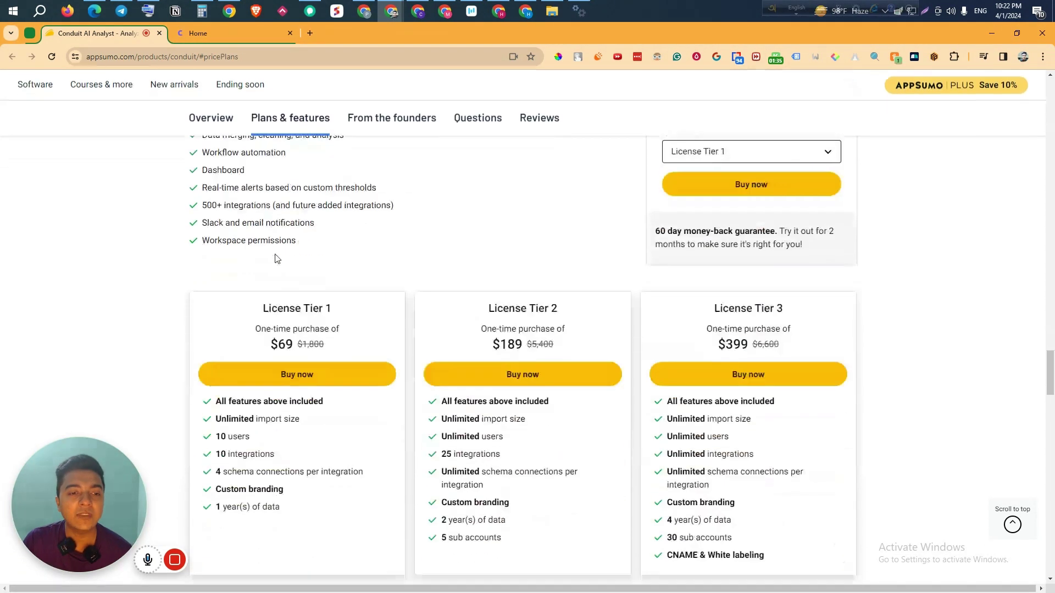
scroll(276, 259, "down", 1)
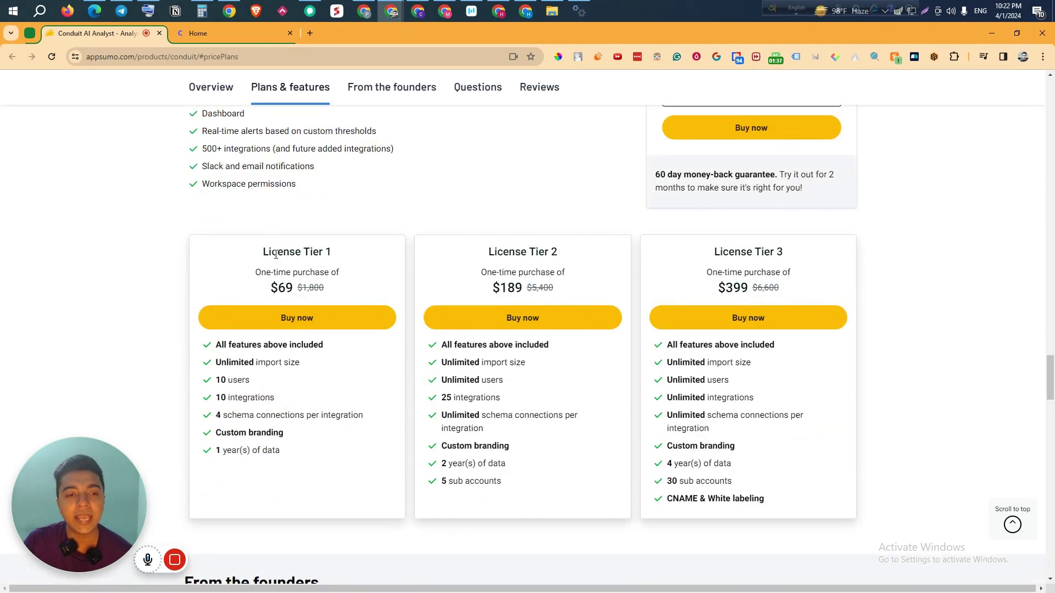
Compare License Tiers 1, 2 and 3 by price, users, integrations, years of data, sub accounts and white labeling, and return to the page start
left_click_drag(274, 285, 294, 289)
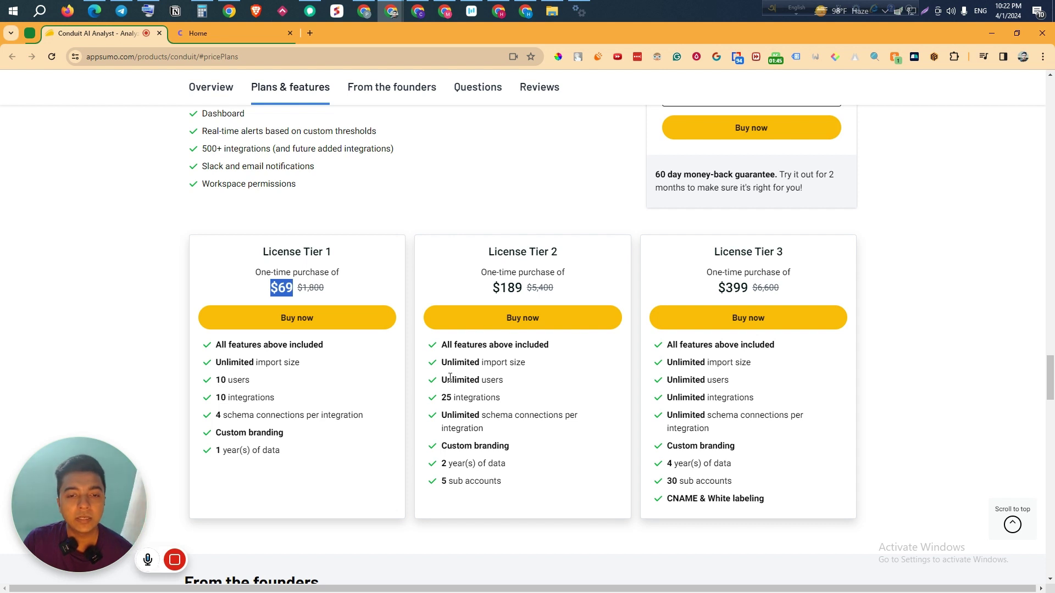
left_click_drag(442, 380, 521, 380)
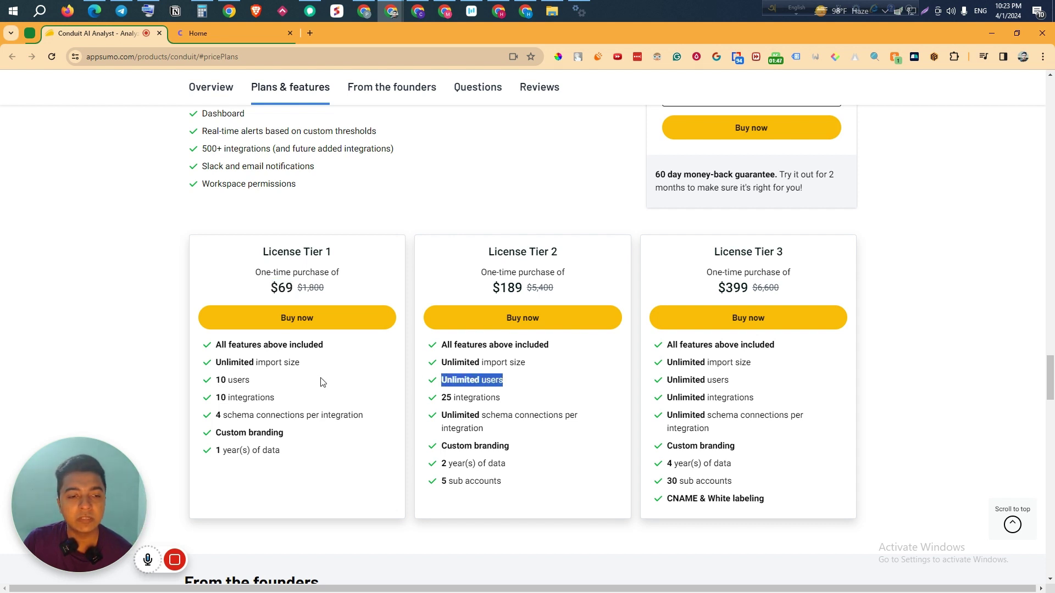
left_click_drag(216, 379, 317, 403)
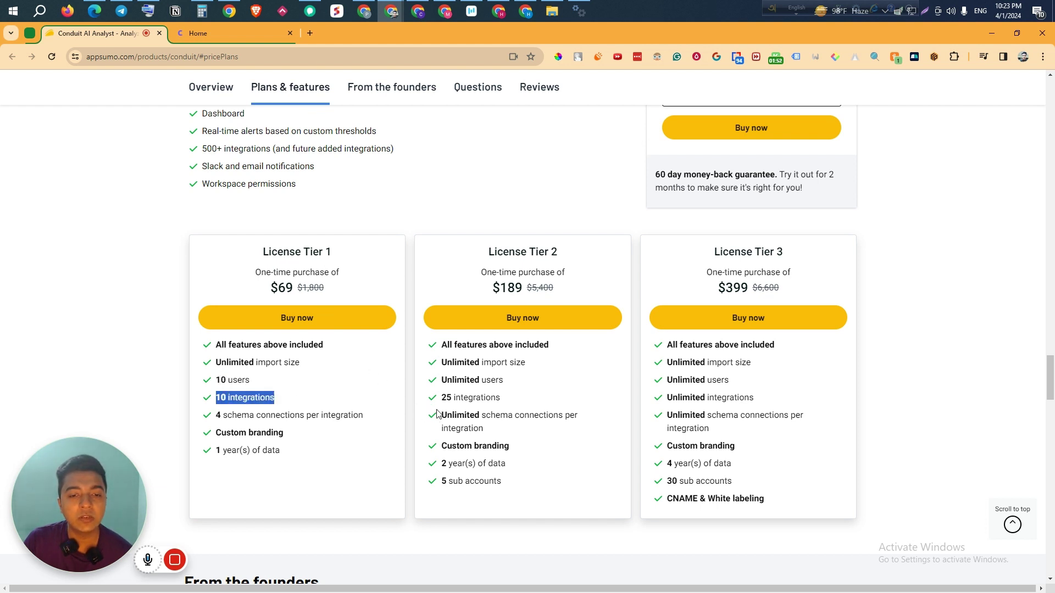
left_click_drag(440, 398, 505, 401)
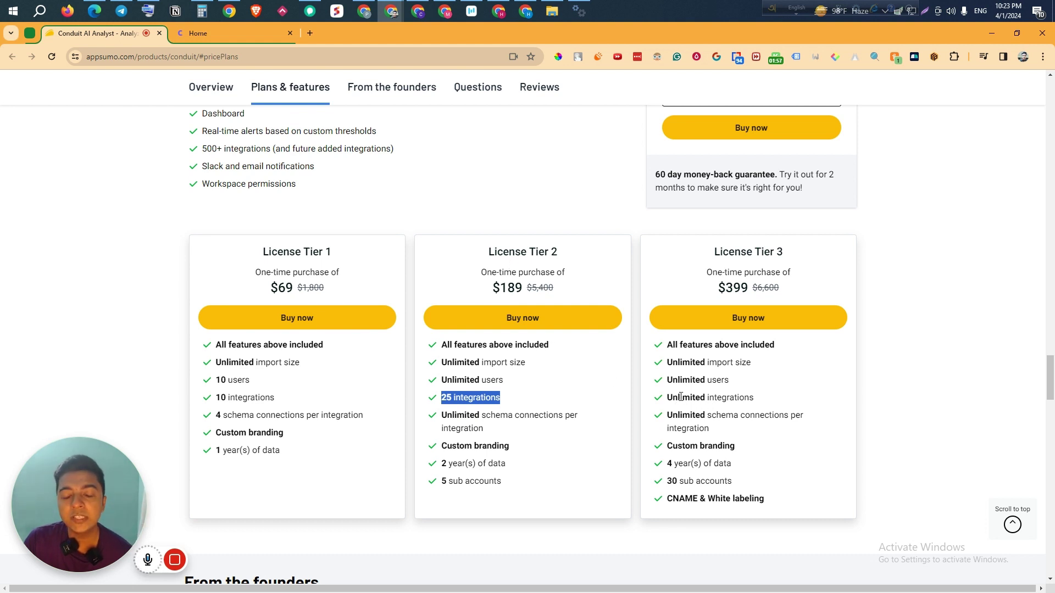
left_click_drag(667, 398, 784, 404)
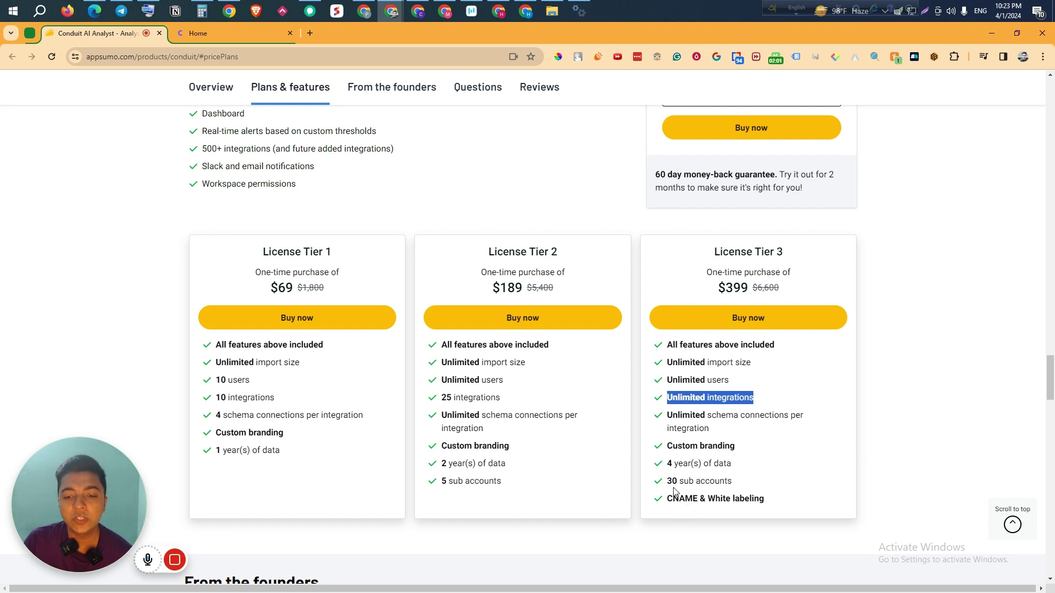
left_click_drag(666, 481, 734, 476)
left_click_drag(669, 461, 790, 464)
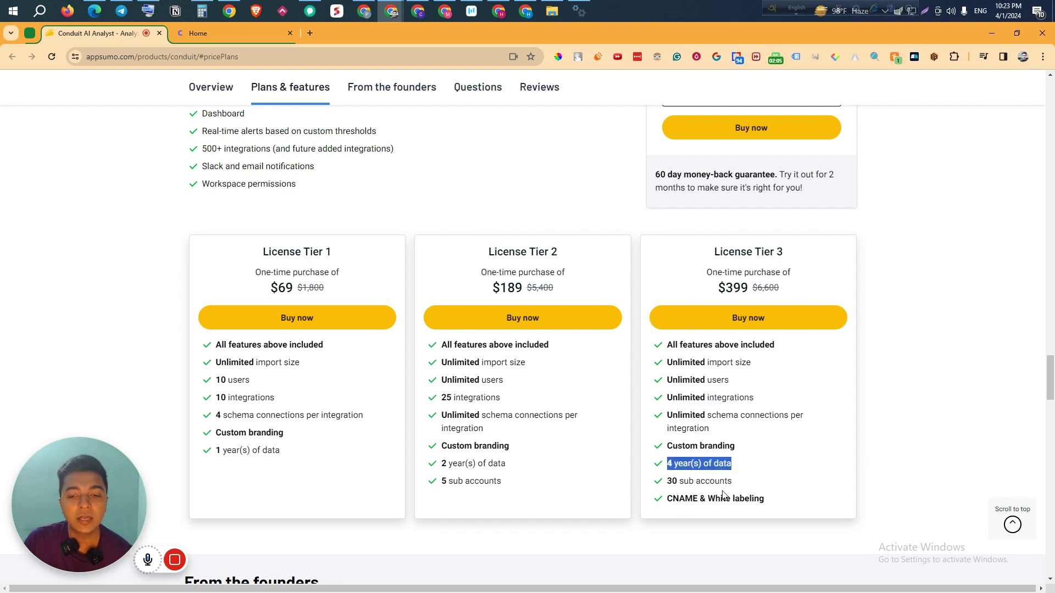
left_click_drag(667, 499, 796, 498)
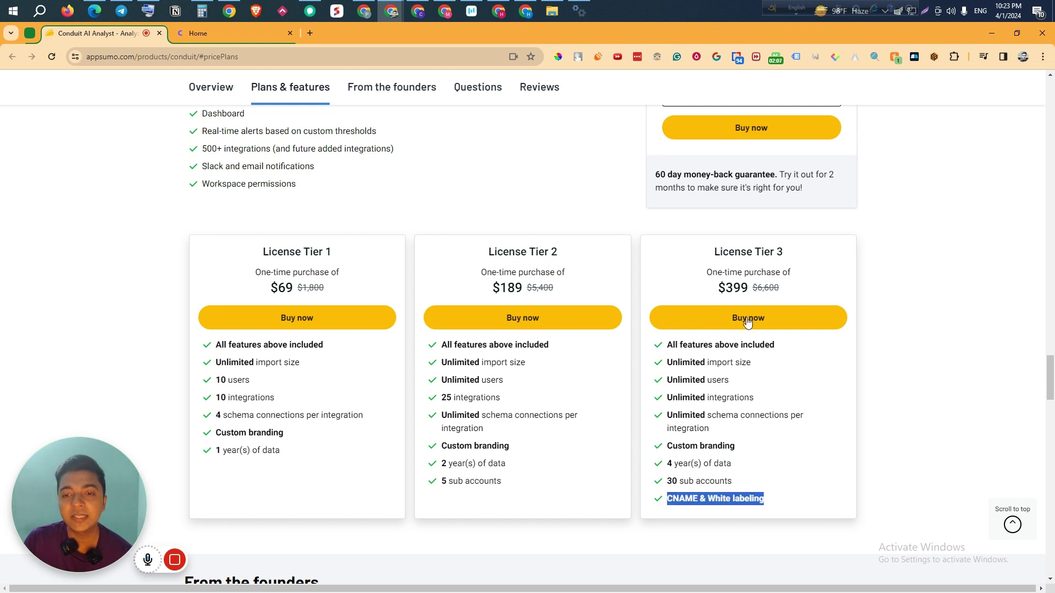
left_click(920, 427)
middle_click(902, 403)
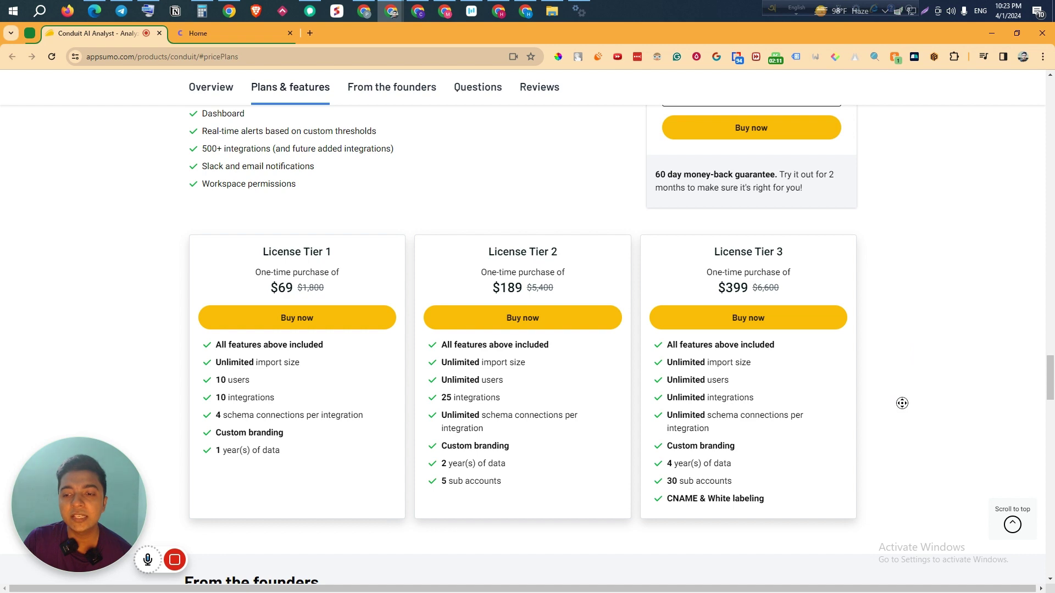
scroll(902, 404, "up", 20)
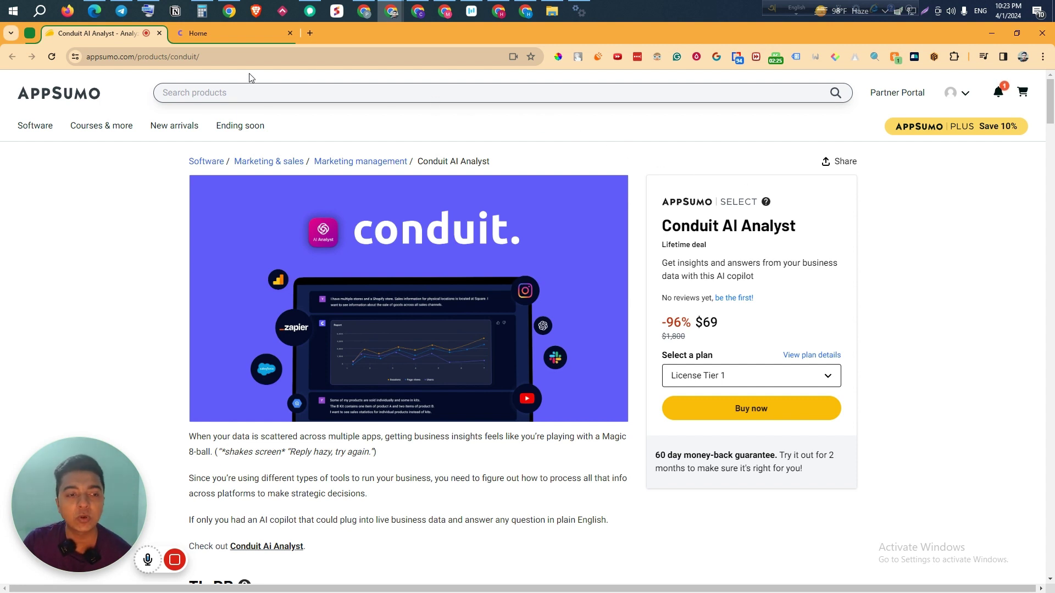
Switch to the Conduit web app and start creating a new import
left_click(232, 39)
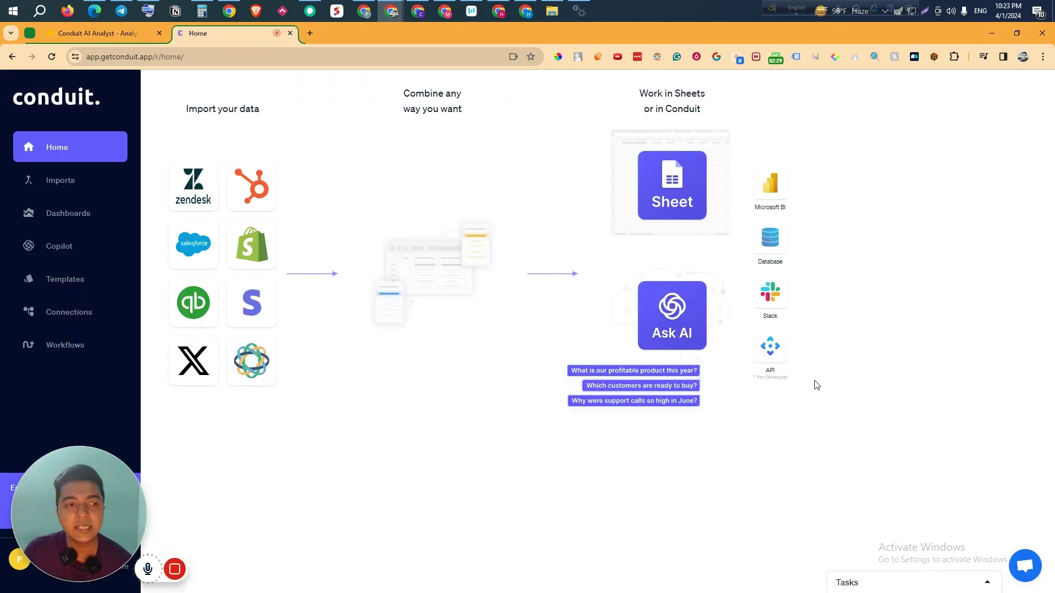
left_click_drag(120, 511, 372, 507)
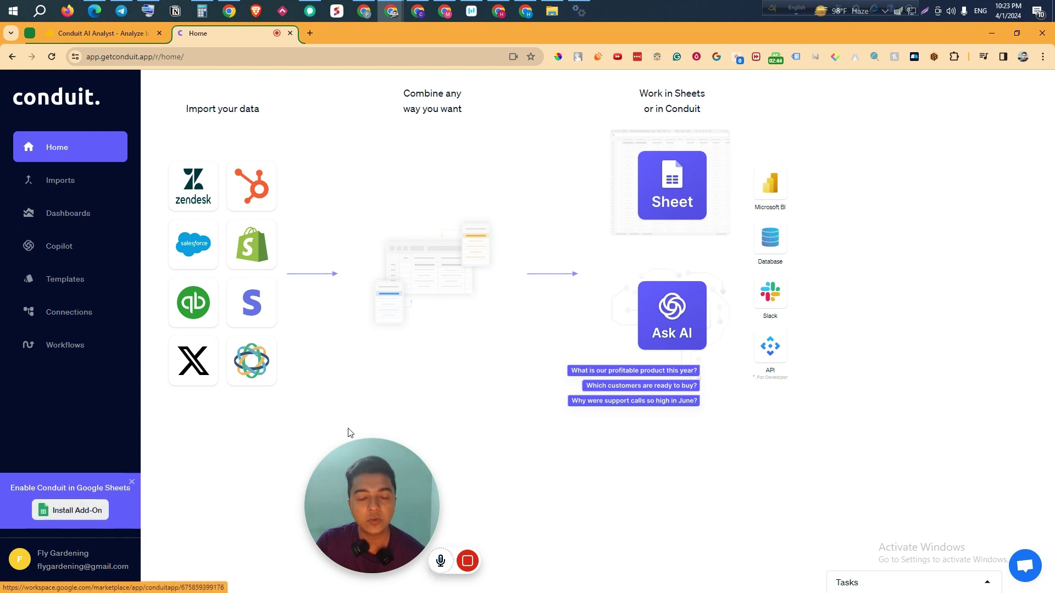
left_click_drag(407, 500, 120, 490)
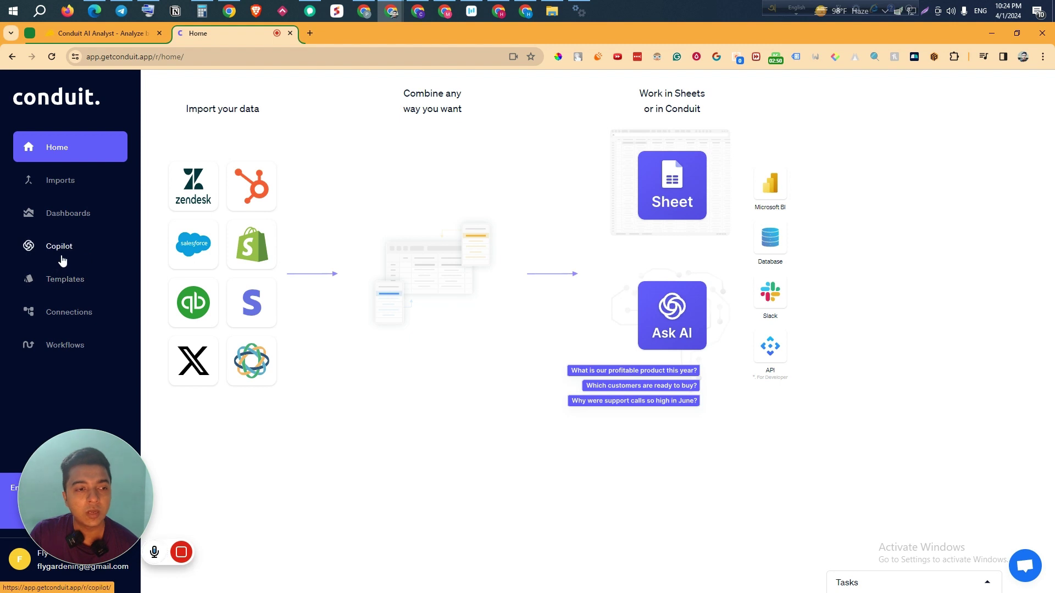
left_click(71, 187)
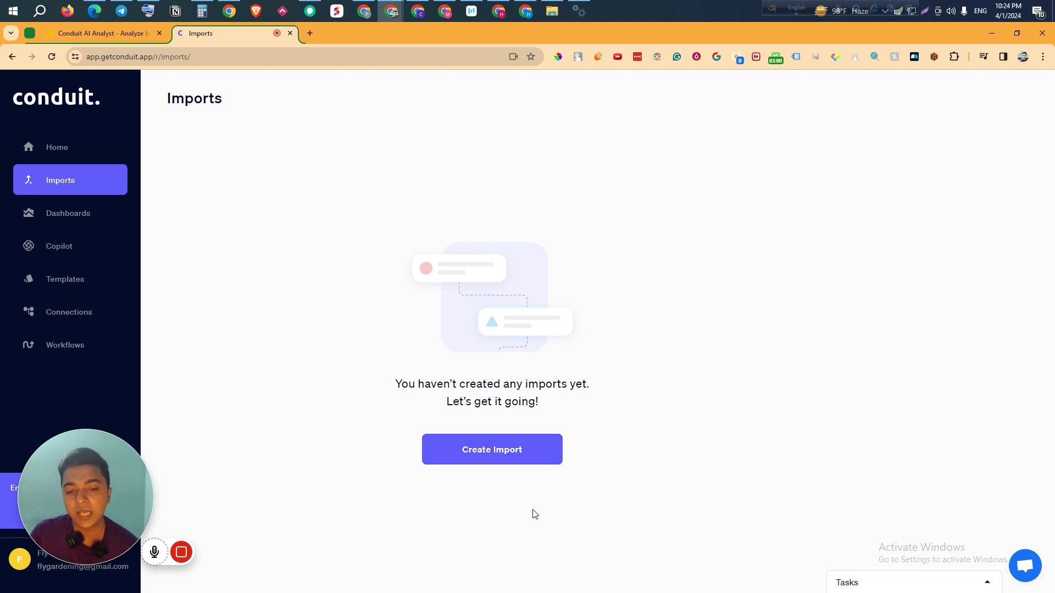
left_click(494, 453)
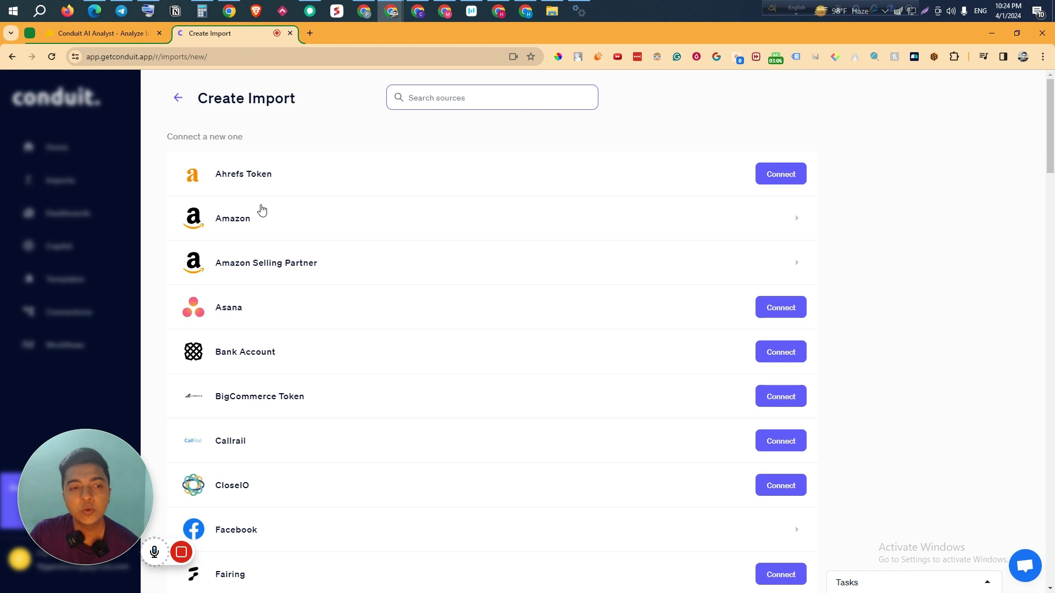
Review the sources available for a new import, from Ahrefs Token through Zoho, and return to the start of the list
double_click(217, 175)
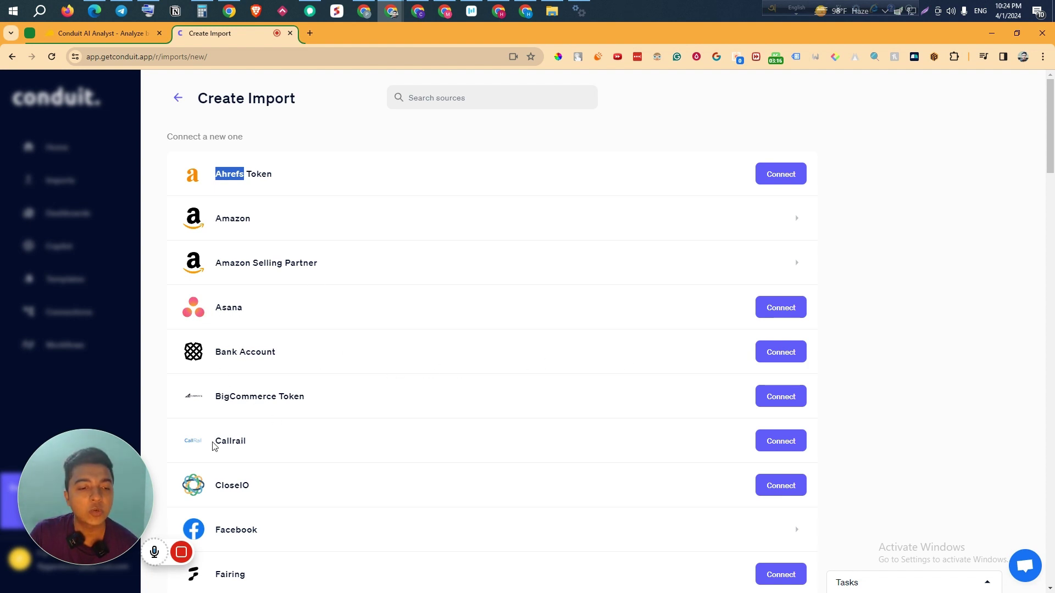
scroll(245, 442, "down", 3)
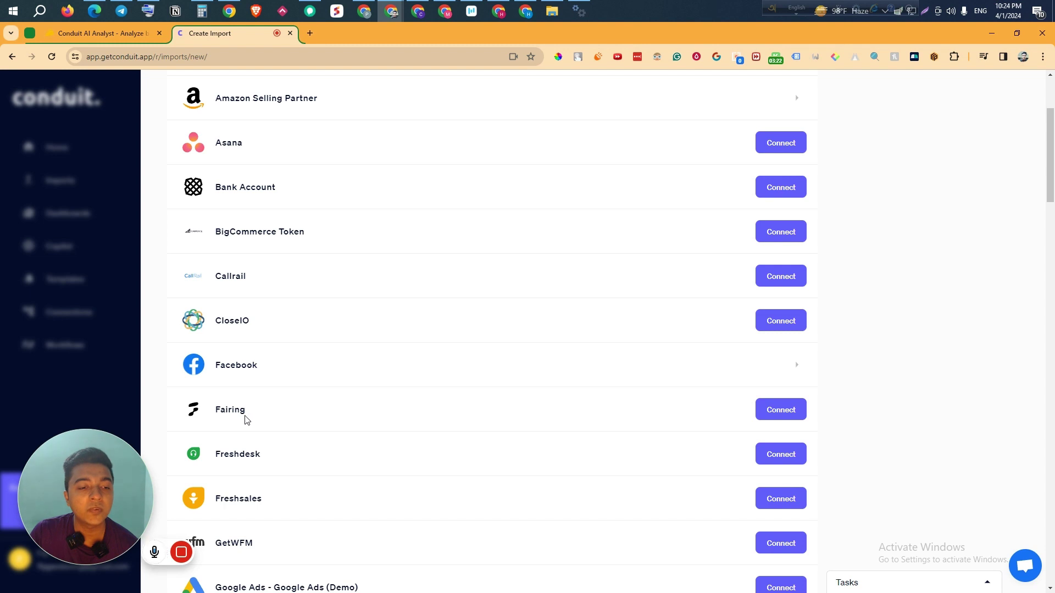
scroll(259, 458, "down", 3)
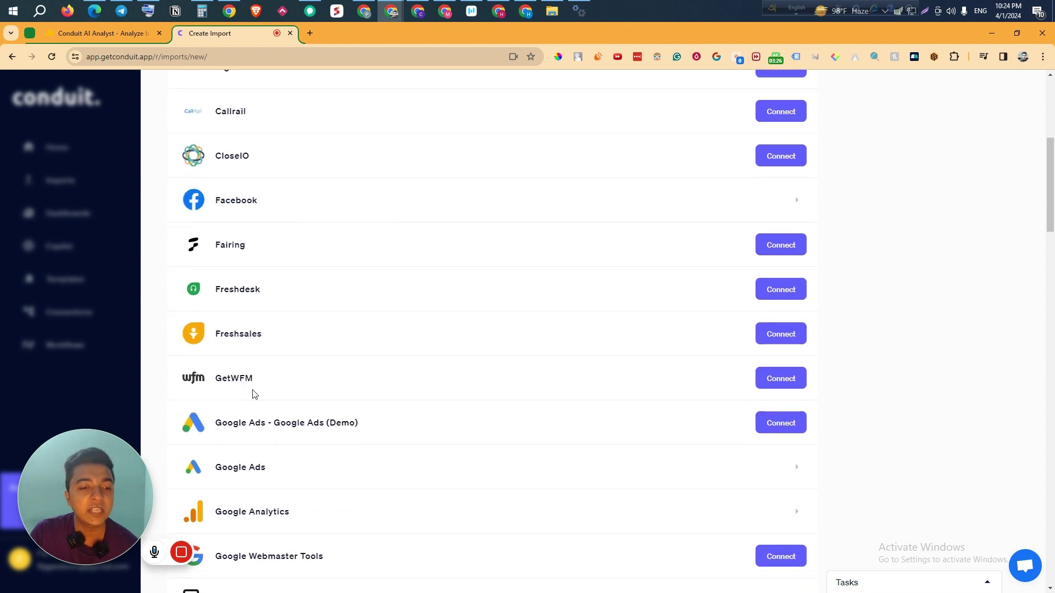
scroll(340, 427, "down", 2)
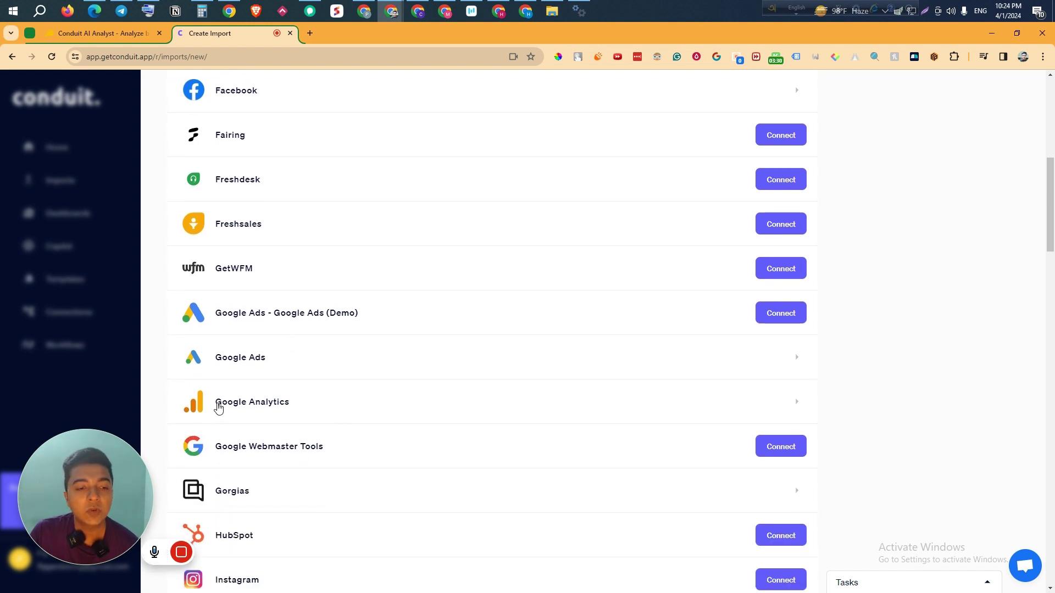
scroll(302, 408, "down", 2)
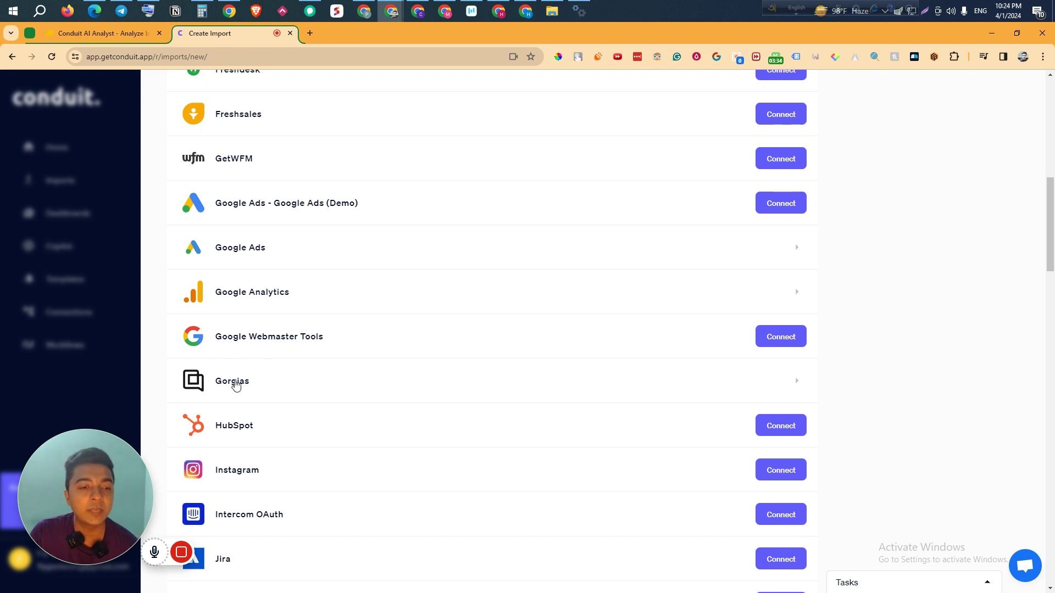
scroll(220, 392, "down", 2)
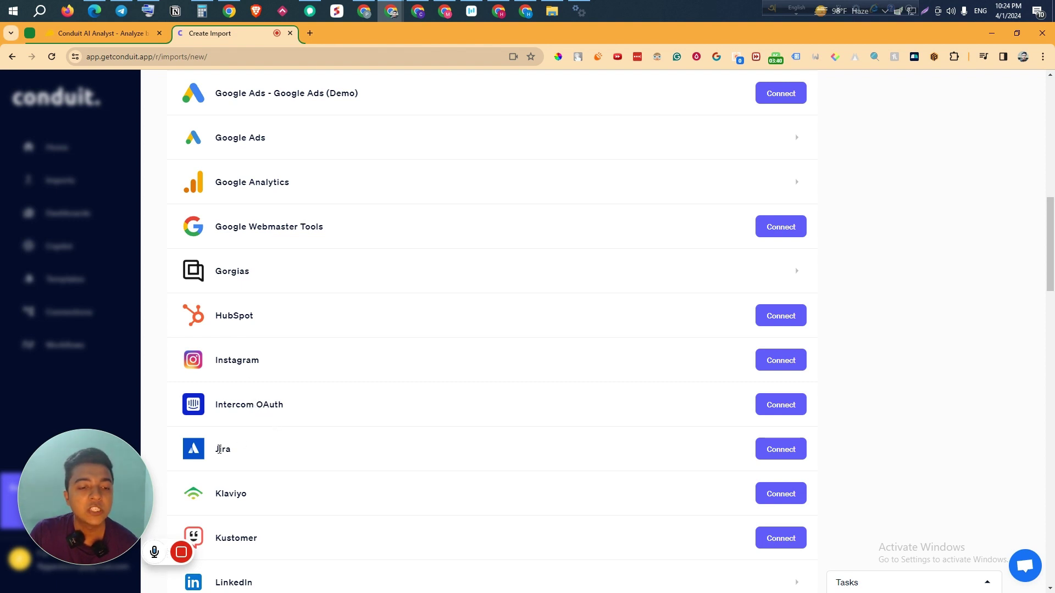
scroll(220, 445, "down", 3)
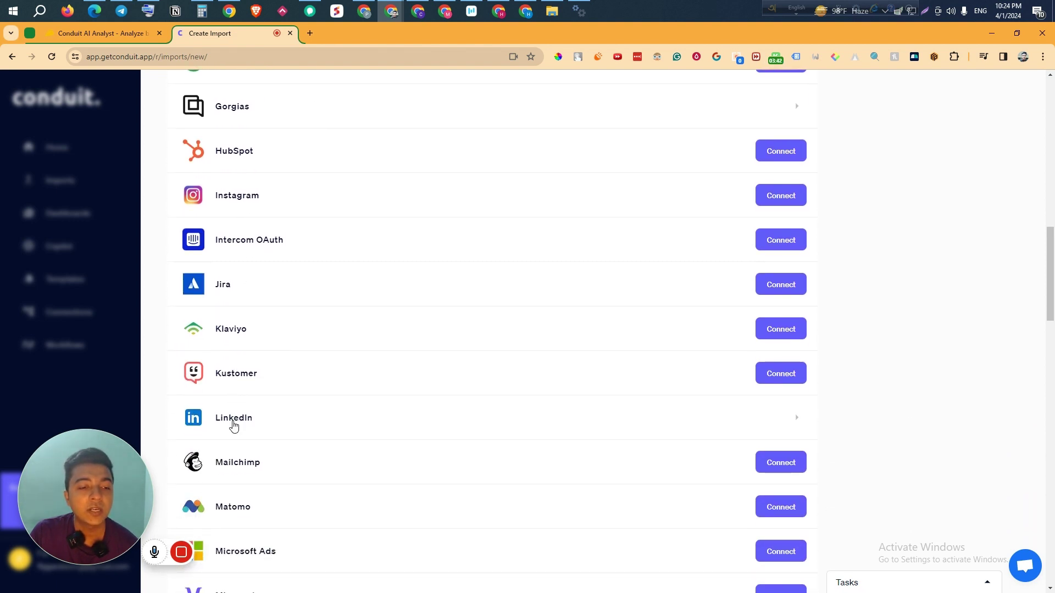
scroll(237, 426, "down", 2)
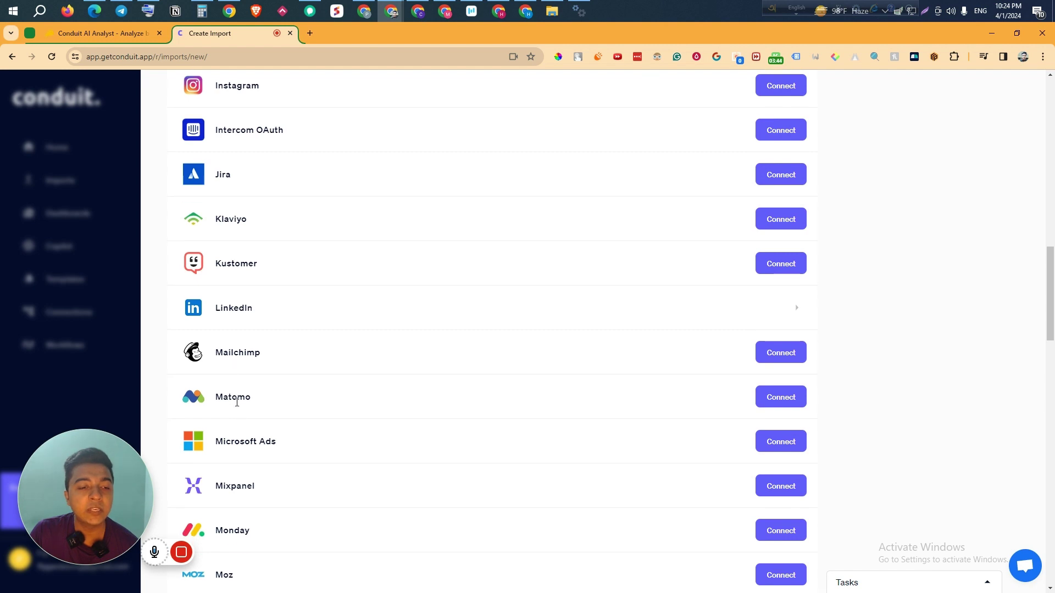
scroll(277, 442, "down", 3)
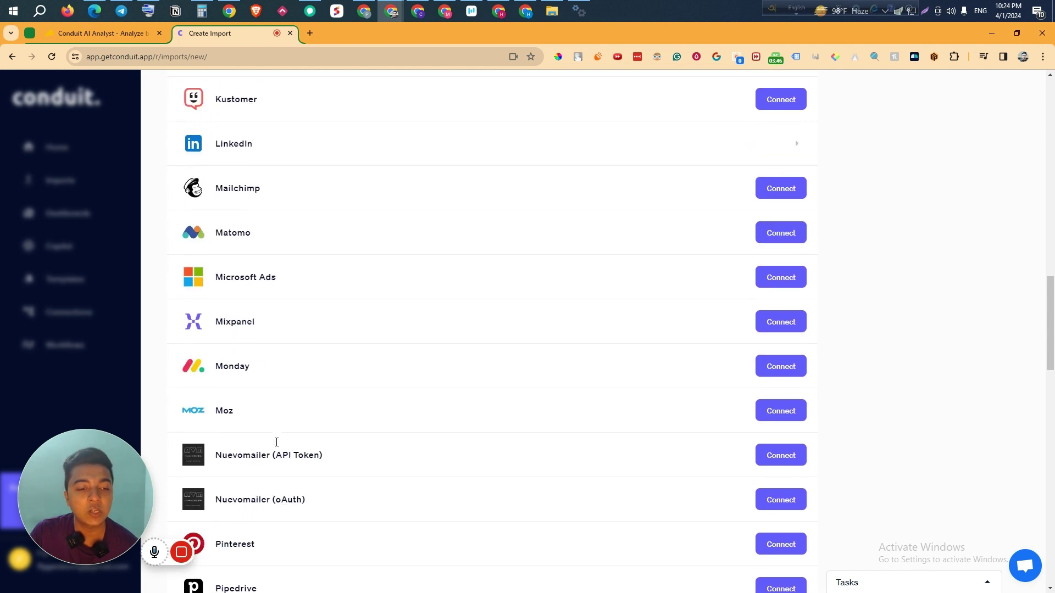
scroll(226, 324, "down", 2)
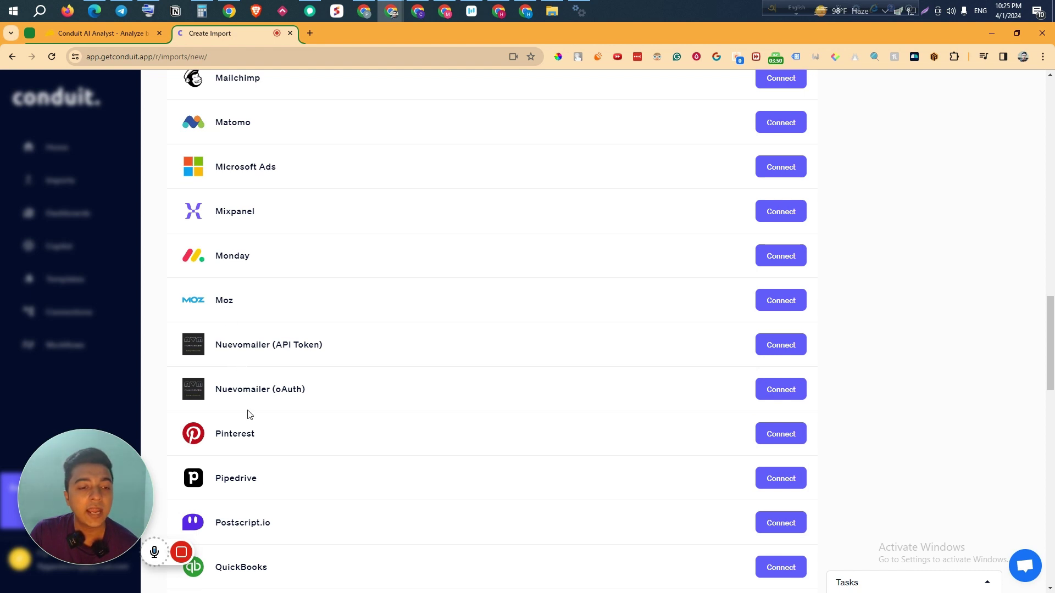
scroll(236, 368, "down", 2)
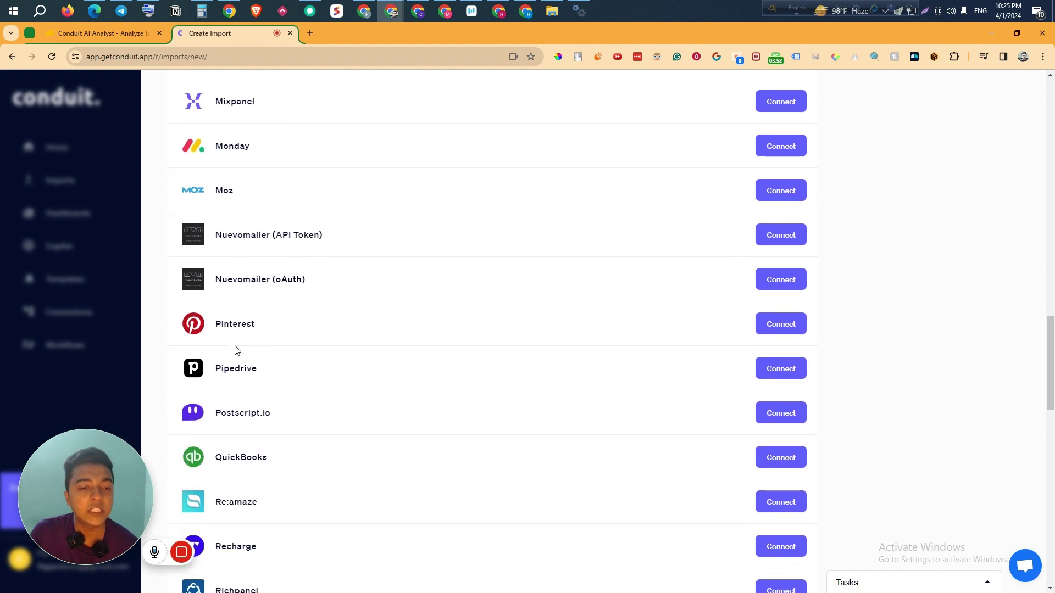
scroll(233, 386, "down", 2)
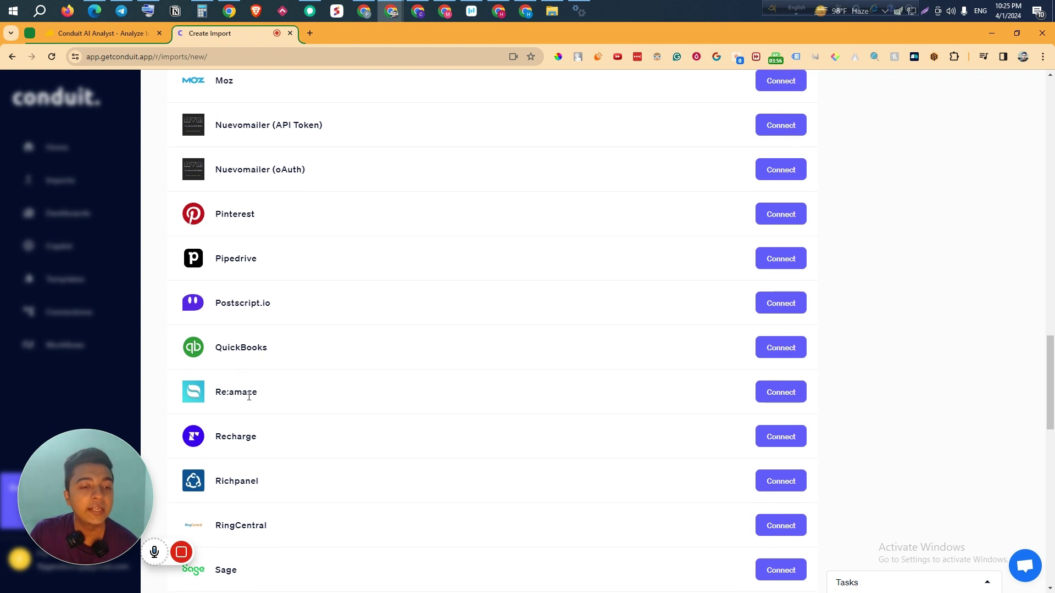
scroll(249, 395, "down", 4)
scroll(248, 394, "down", 2)
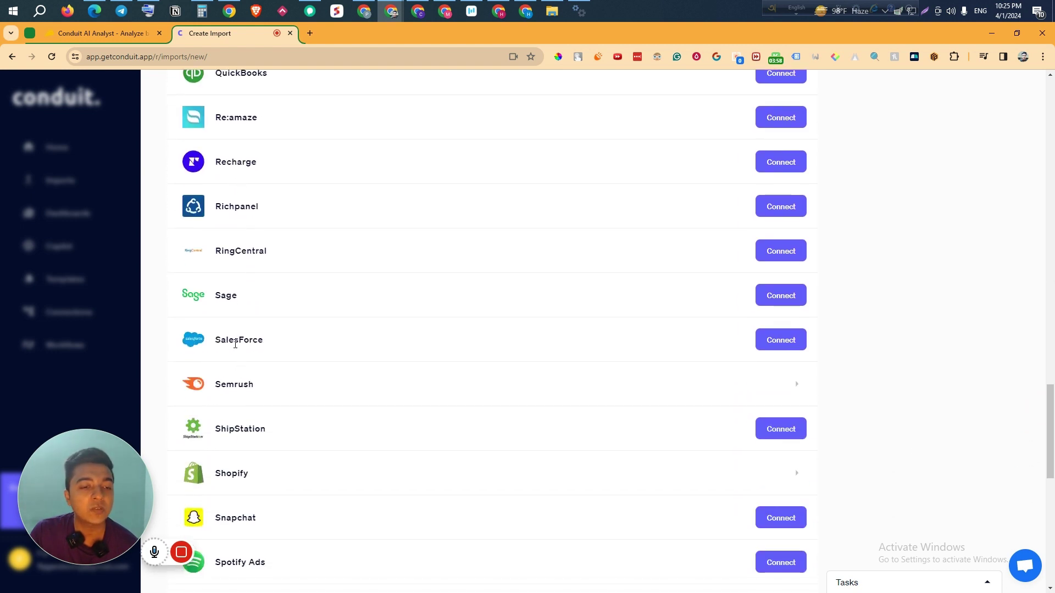
scroll(245, 407, "down", 1)
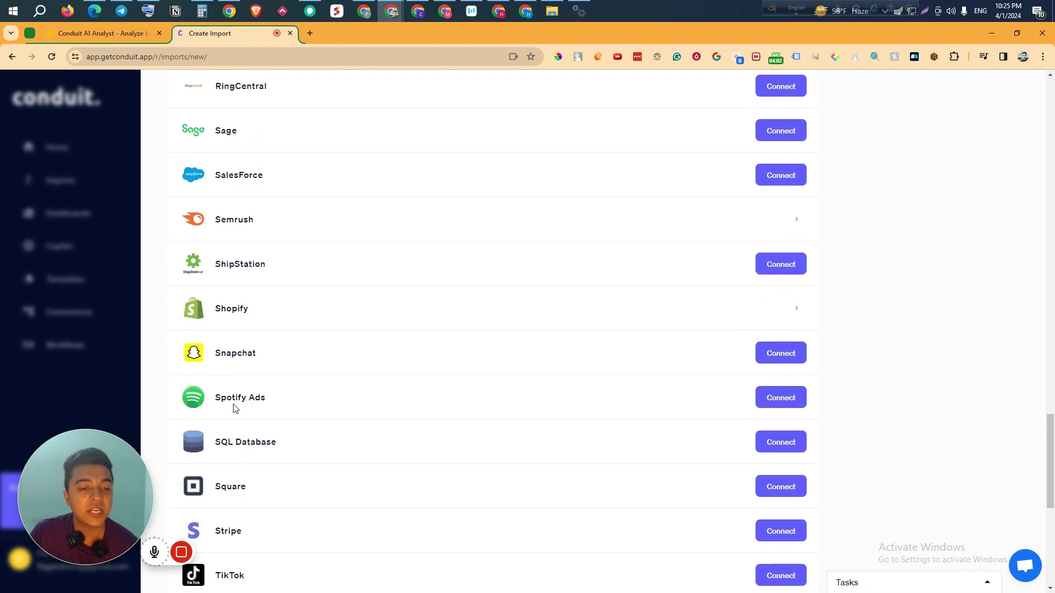
scroll(250, 401, "down", 2)
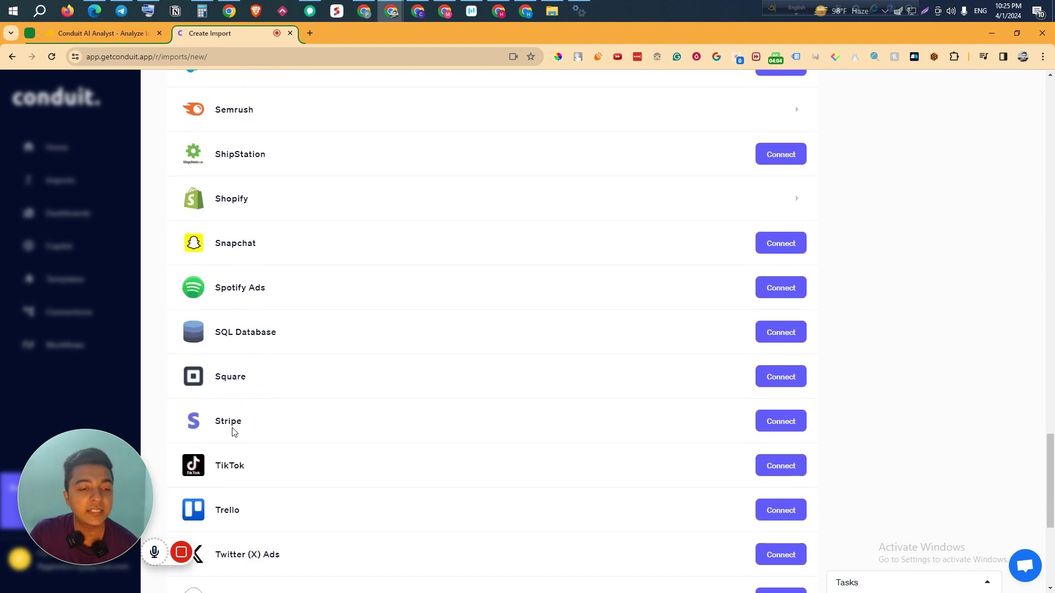
scroll(231, 426, "down", 1)
scroll(236, 442, "down", 2)
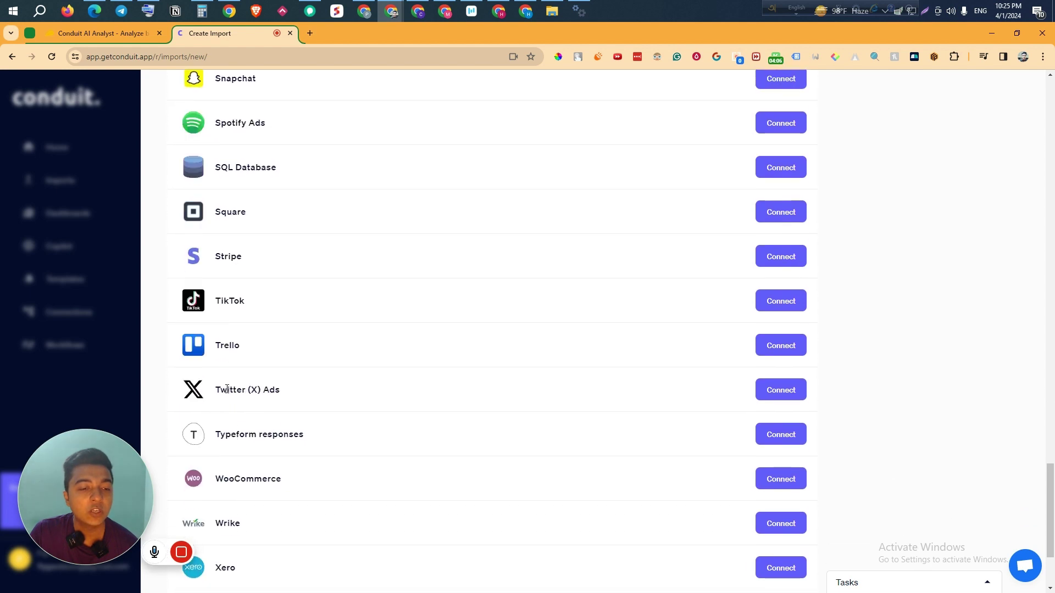
scroll(258, 443, "down", 1)
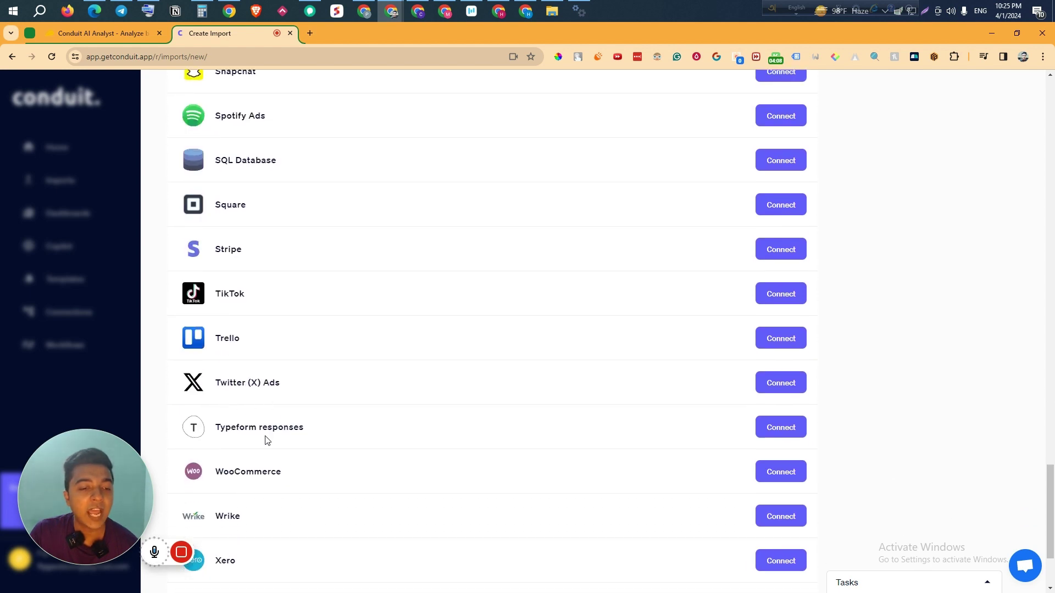
scroll(245, 427, "down", 2)
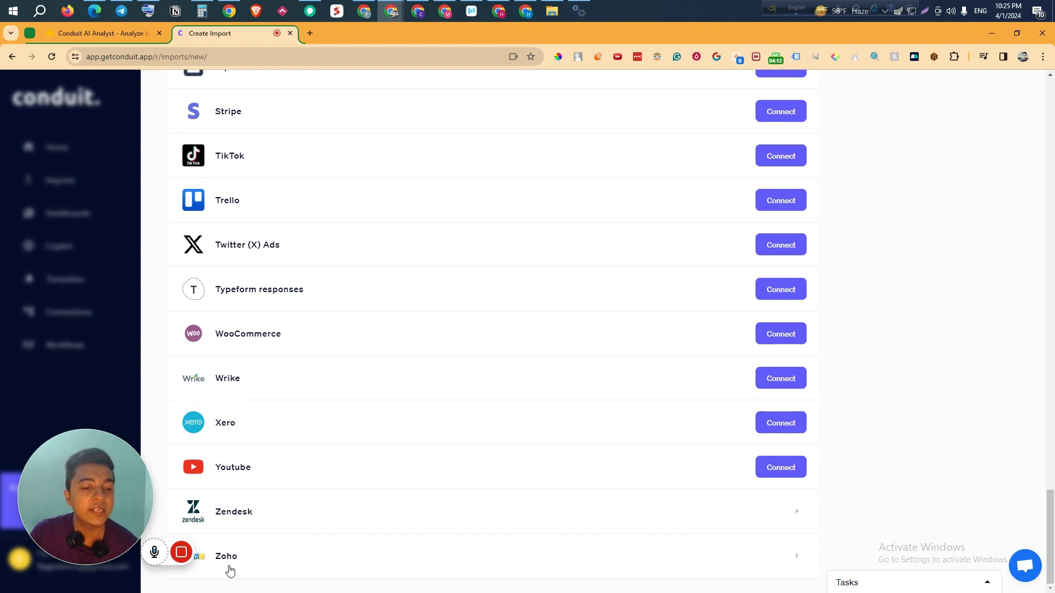
scroll(875, 297, "up", 20)
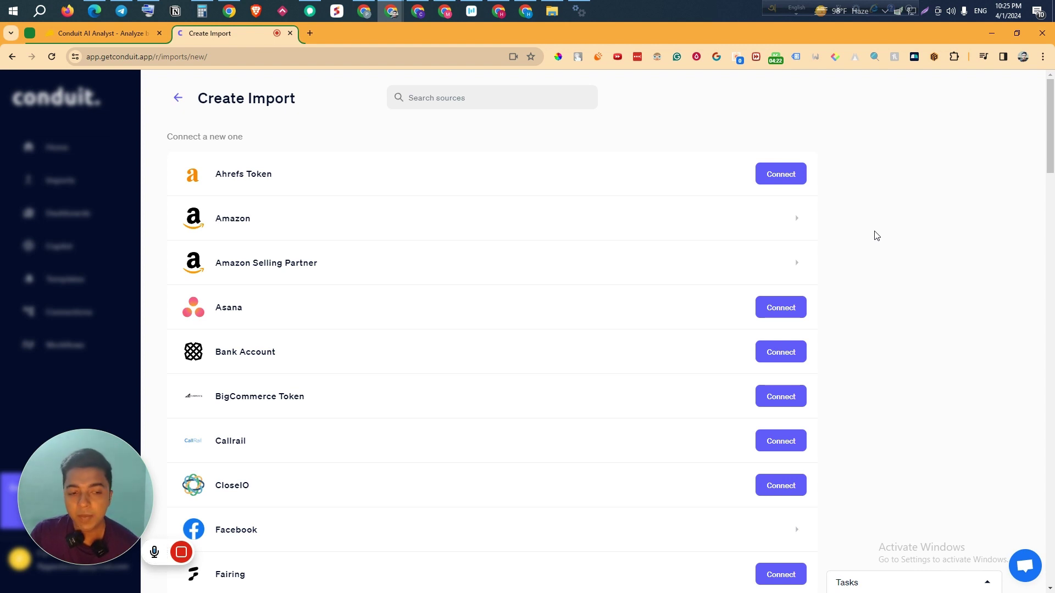
Expand the Google Analytics source and connect Google Analytics (Demo Data)
scroll(876, 235, "down", 10)
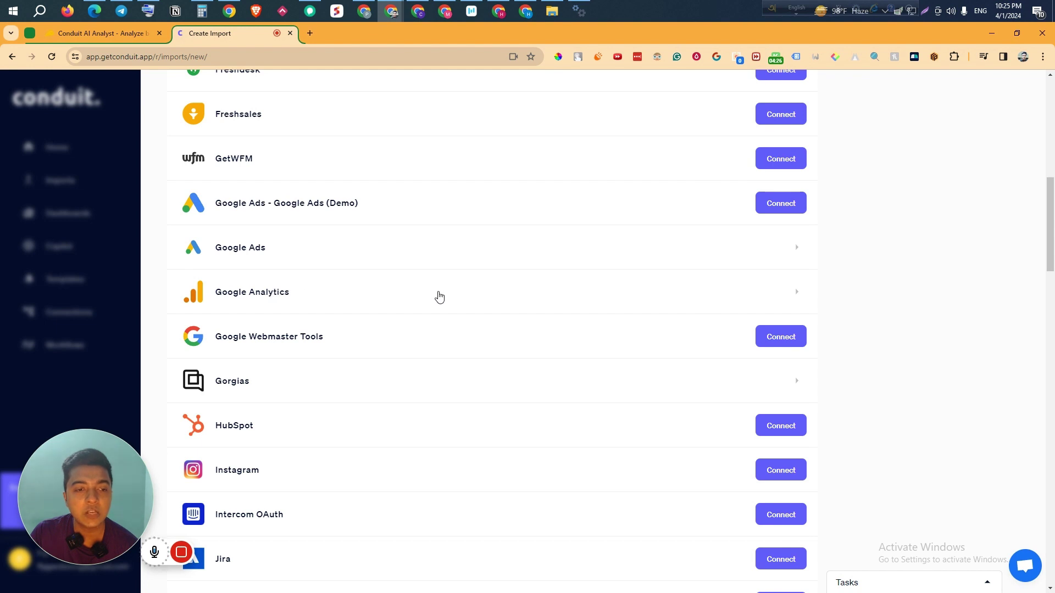
left_click(796, 300)
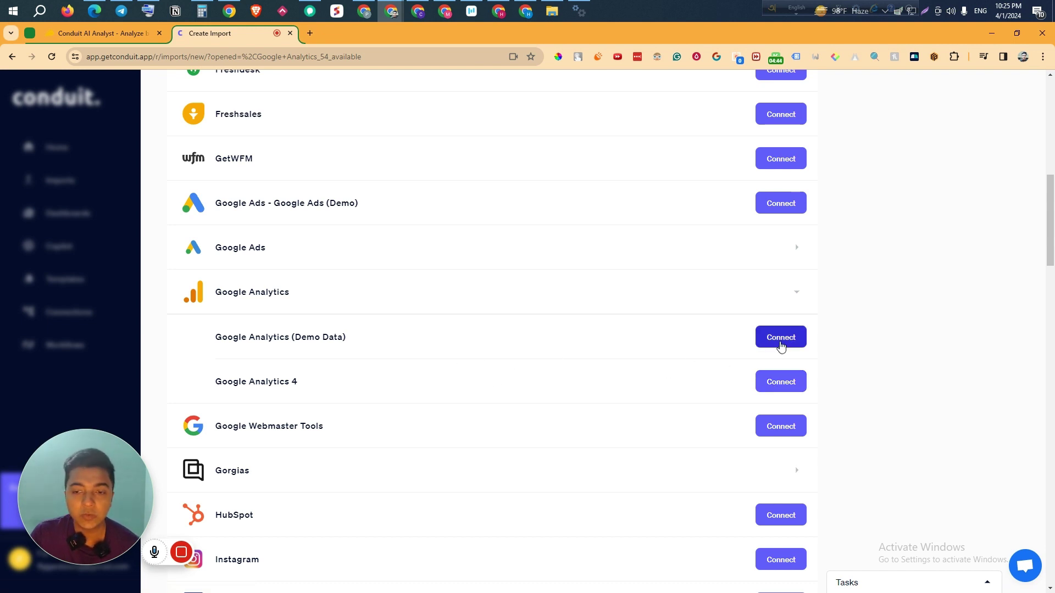
mouse_move(220, 552)
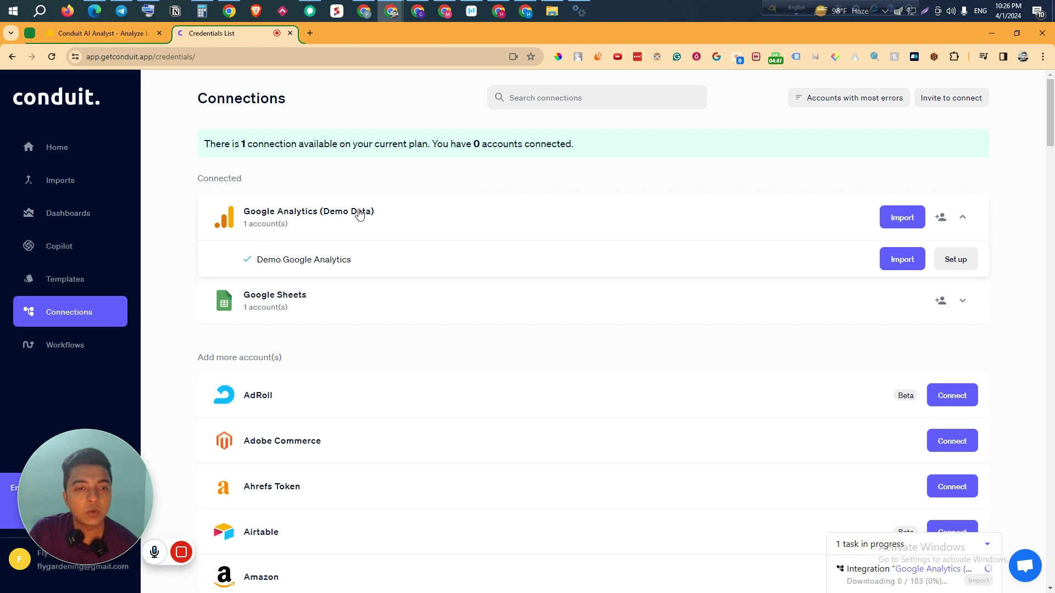
Look through the additional accounts on the Connections page and connect a Youtube account
scroll(401, 319, "down", 8)
scroll(401, 314, "down", 10)
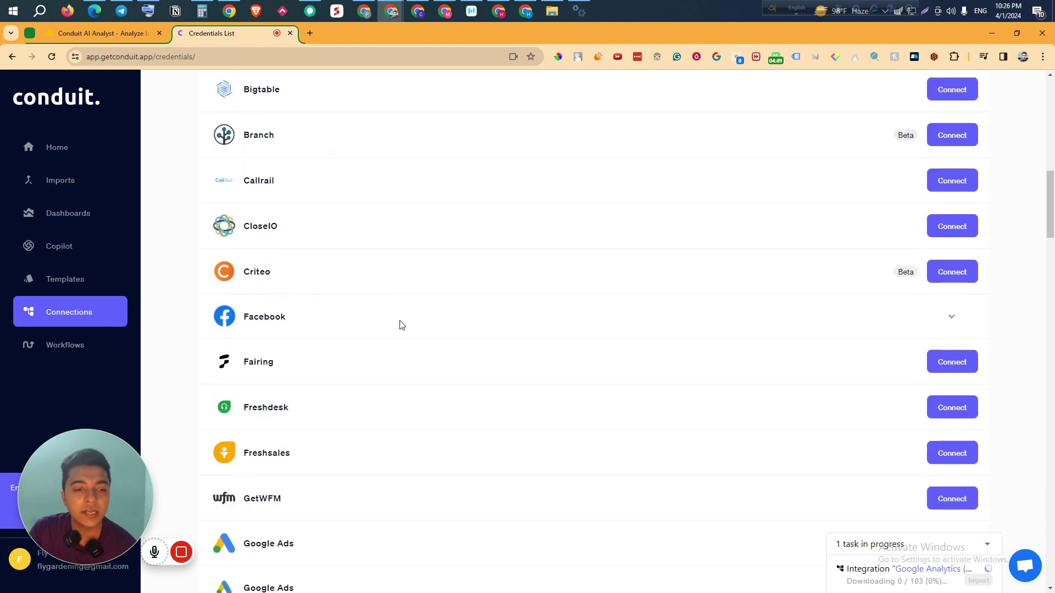
scroll(400, 326, "down", 12)
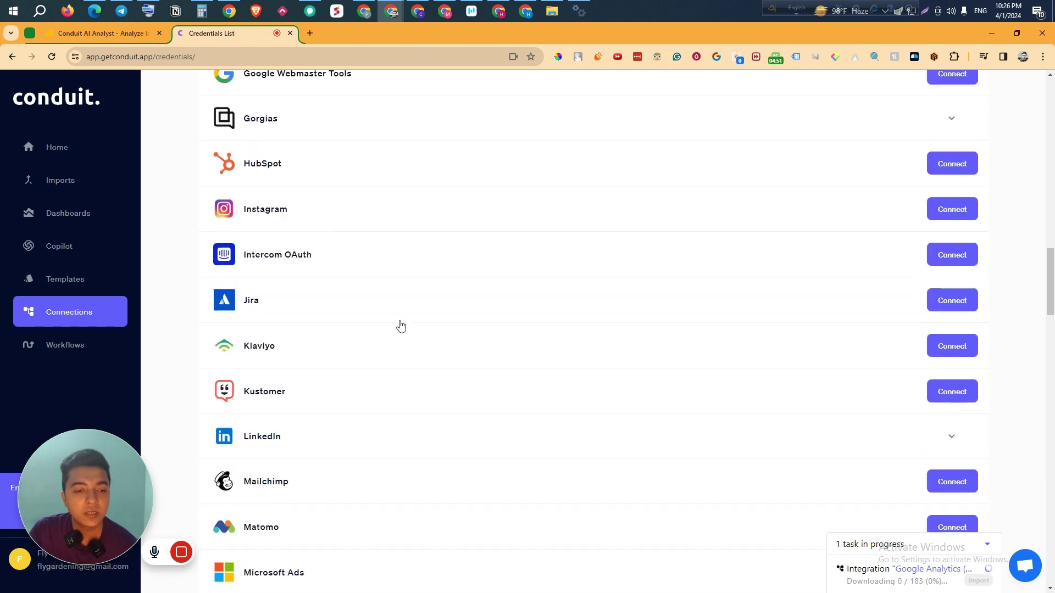
scroll(401, 326, "down", 18)
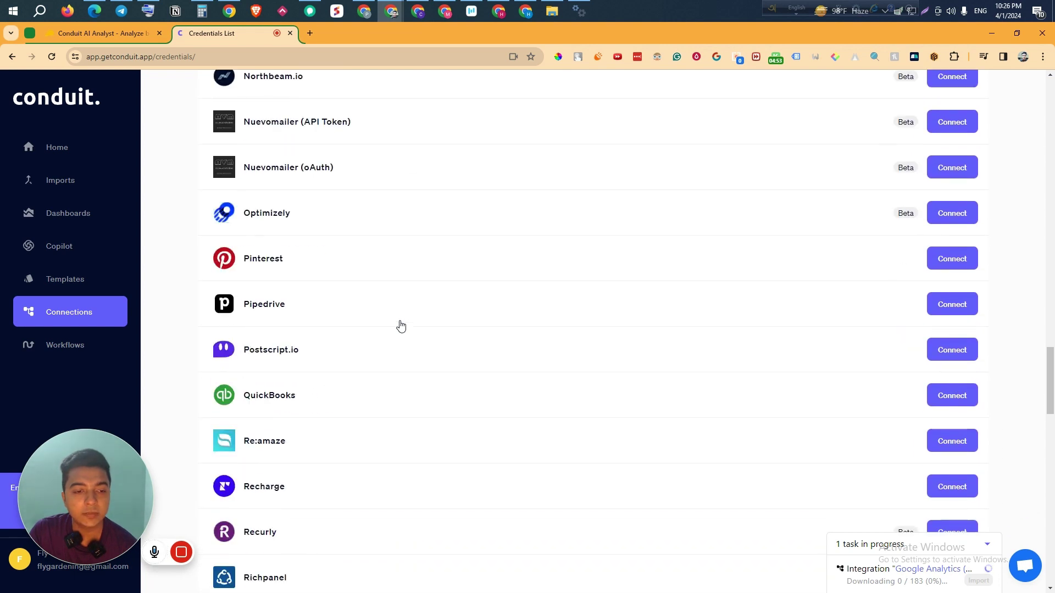
scroll(401, 327, "down", 13)
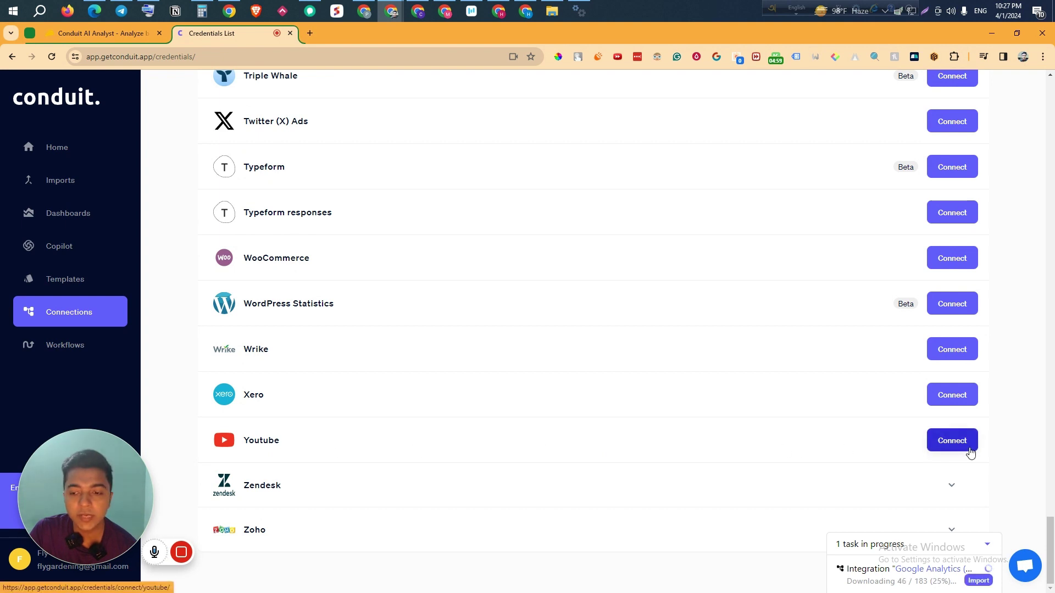
mouse_move(185, 558)
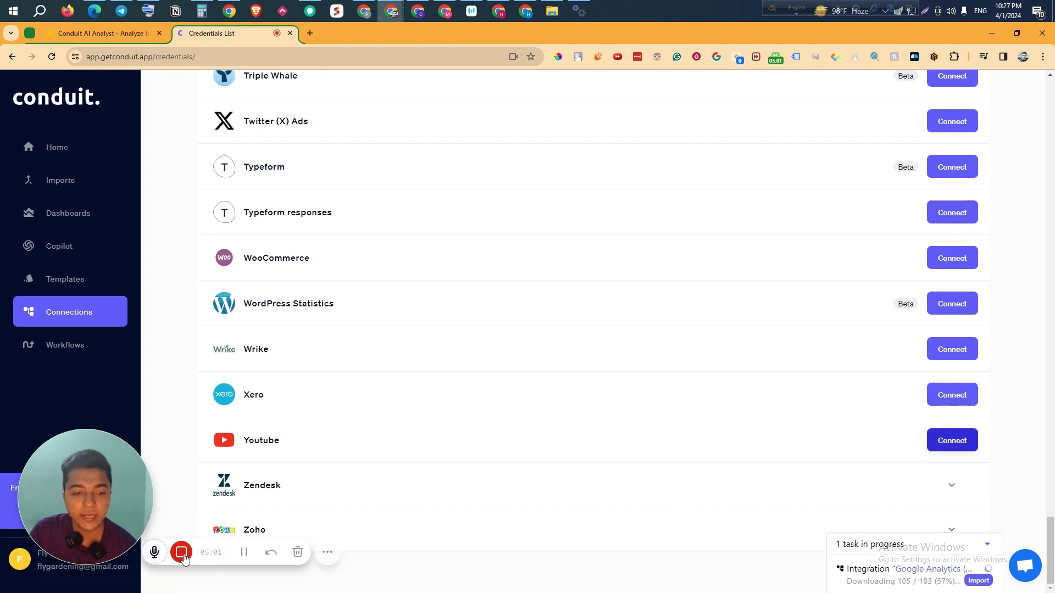
left_click(244, 552)
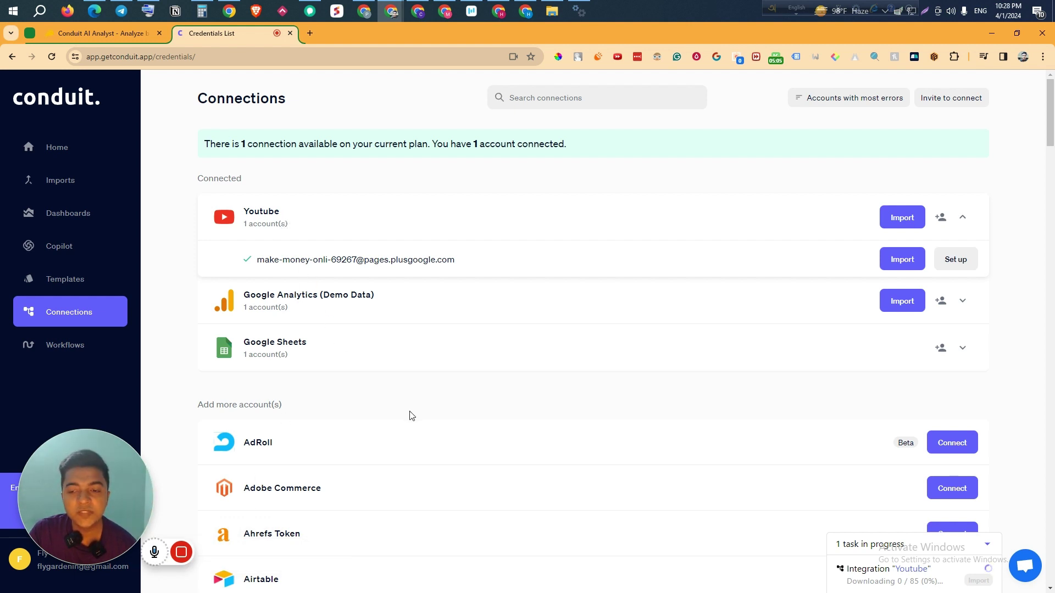
Import the data of the connected Youtube account and open it as a table
scroll(717, 471, "down", 2)
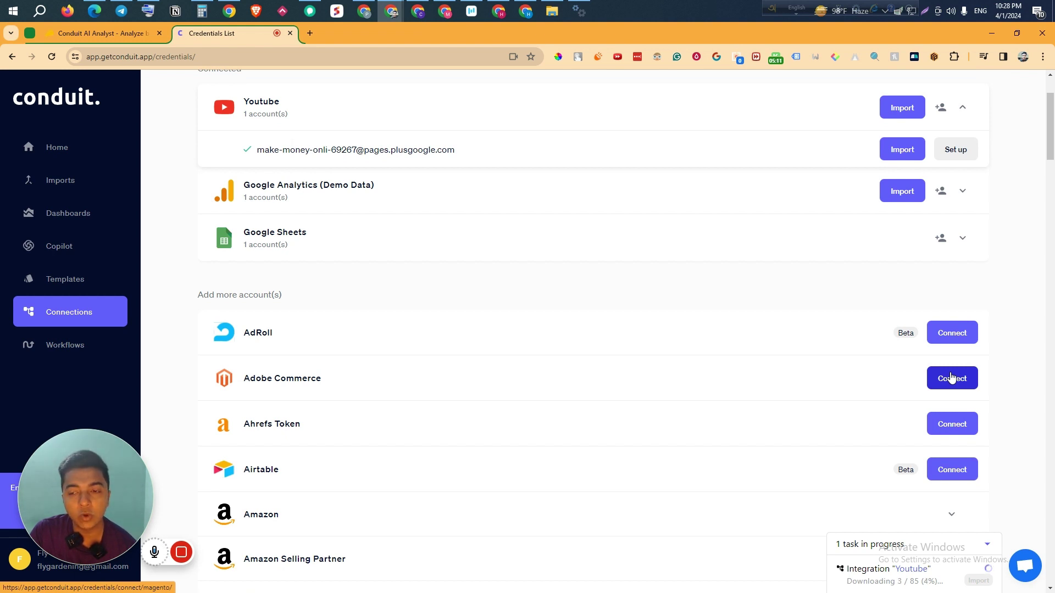
scroll(950, 377, "up", 1)
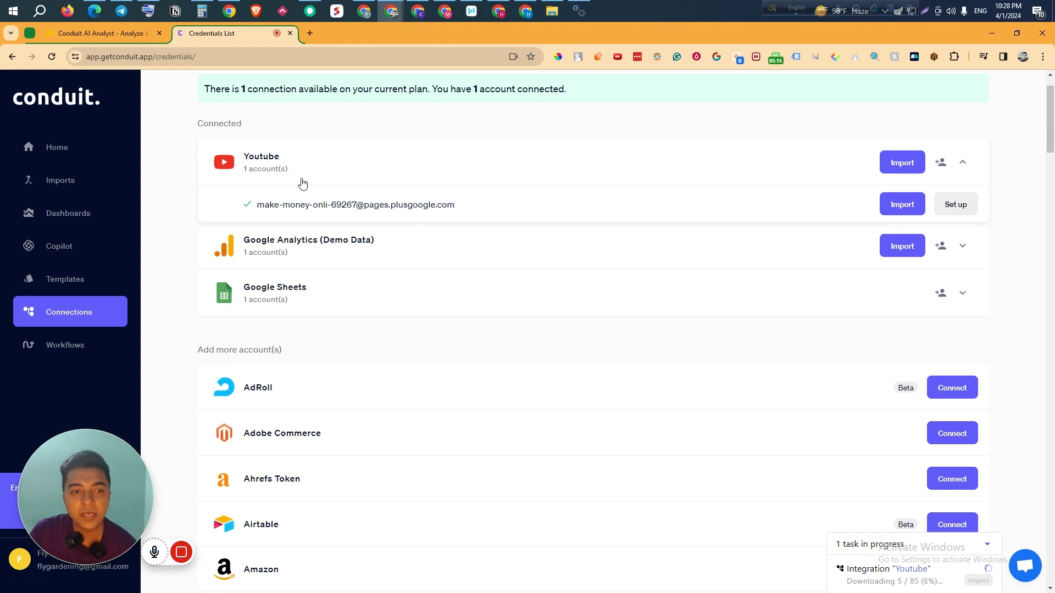
left_click(903, 212)
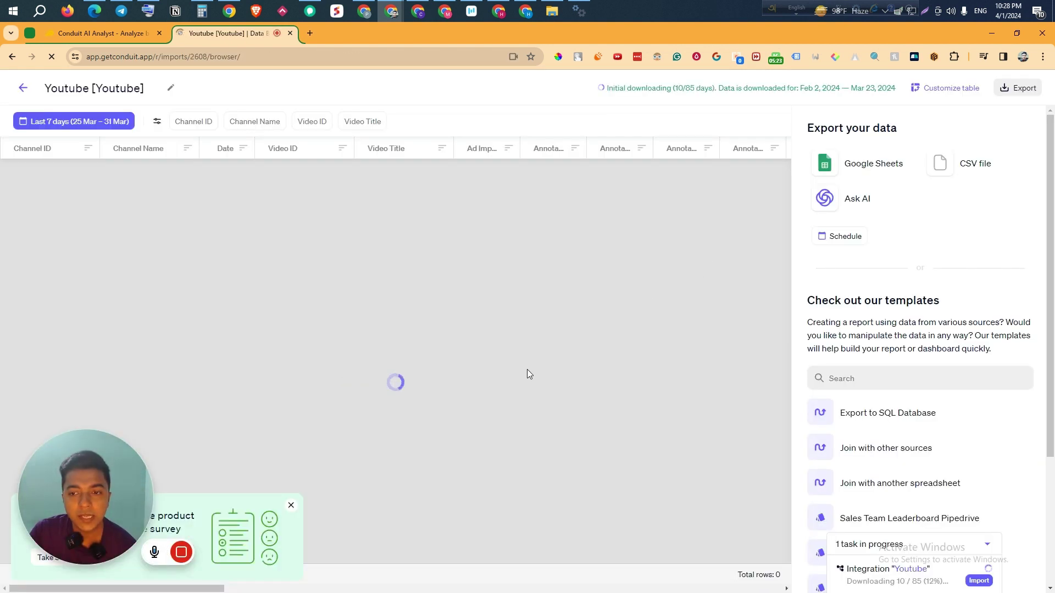
mouse_move(165, 552)
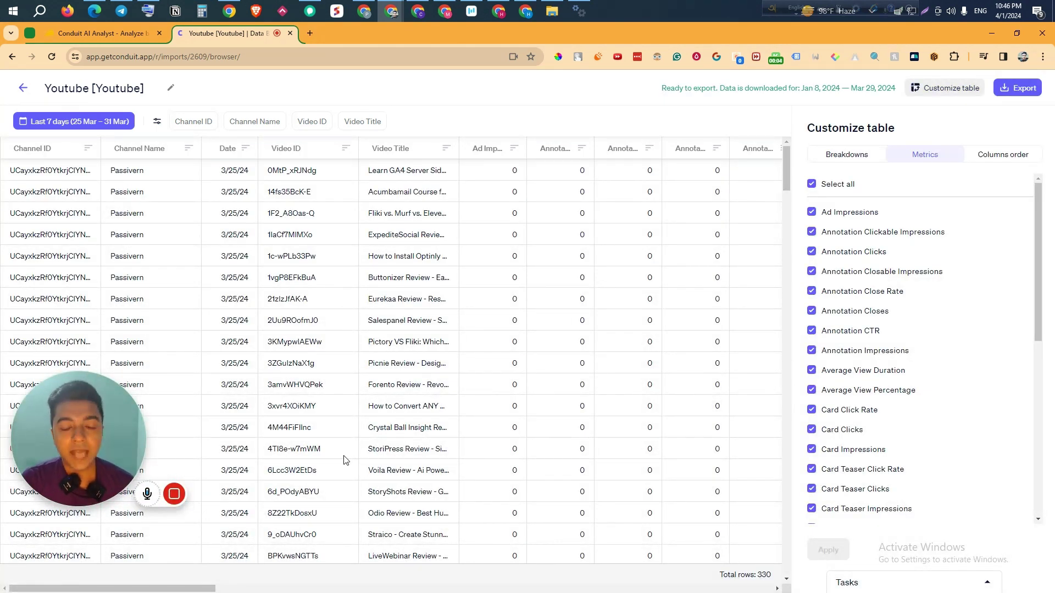
Review the table's Breakdowns and the full list of its Metrics in the customization options
left_click(842, 155)
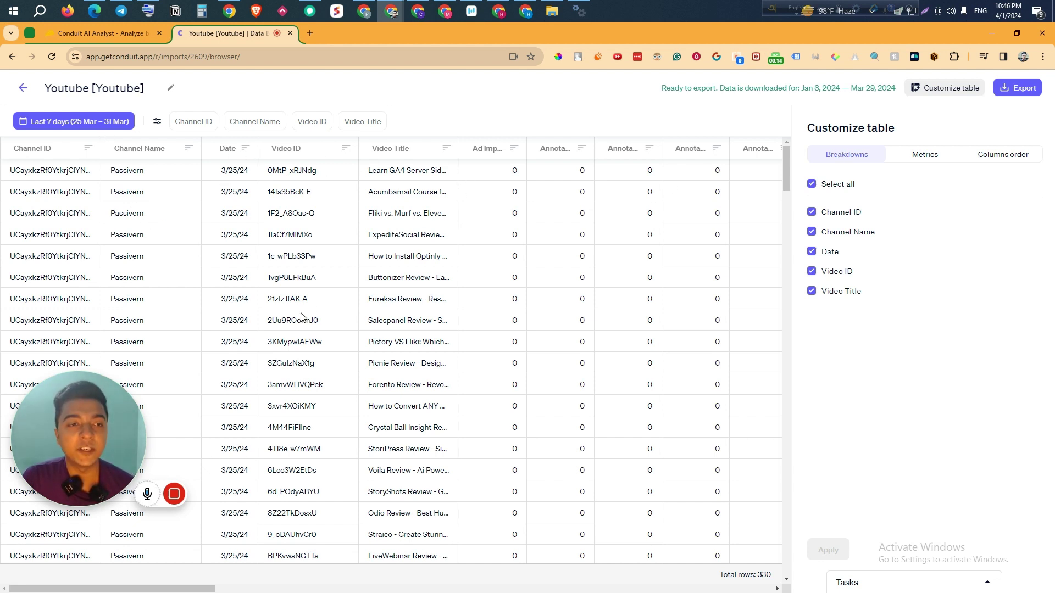
left_click(952, 94)
left_click(959, 96)
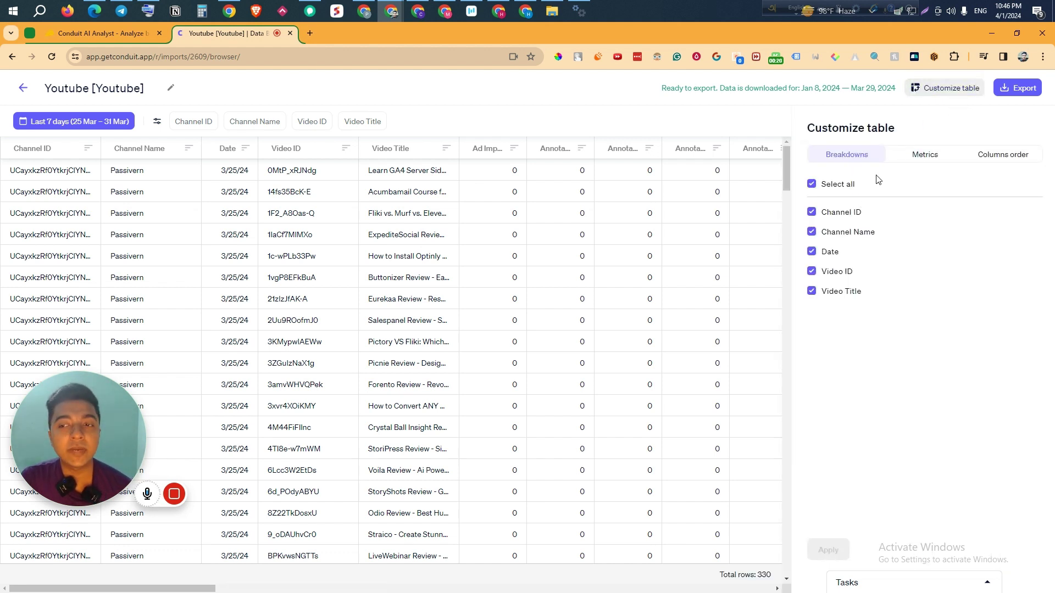
left_click(916, 157)
scroll(907, 273, "down", 5)
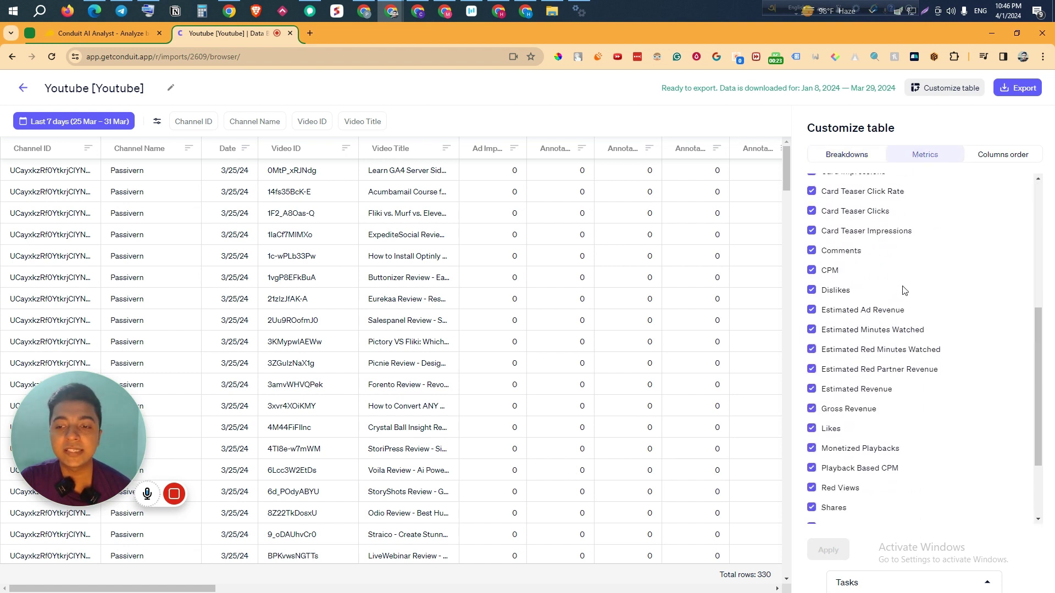
scroll(905, 290, "down", 2)
scroll(905, 290, "up", 7)
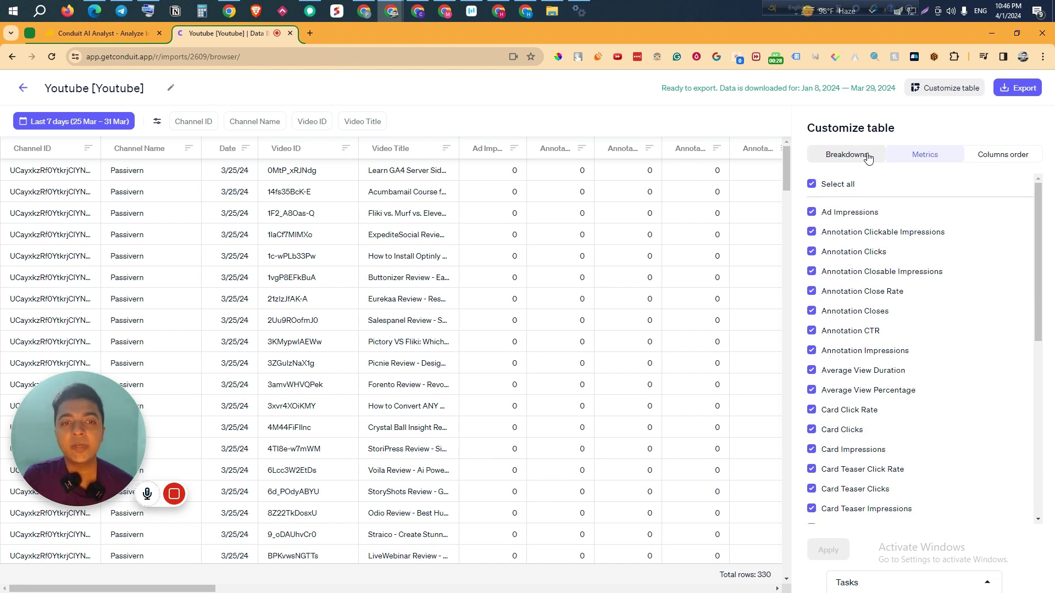
Reorder the table columns so that Channel Name comes before Channel ID and apply the change
left_click(1002, 157)
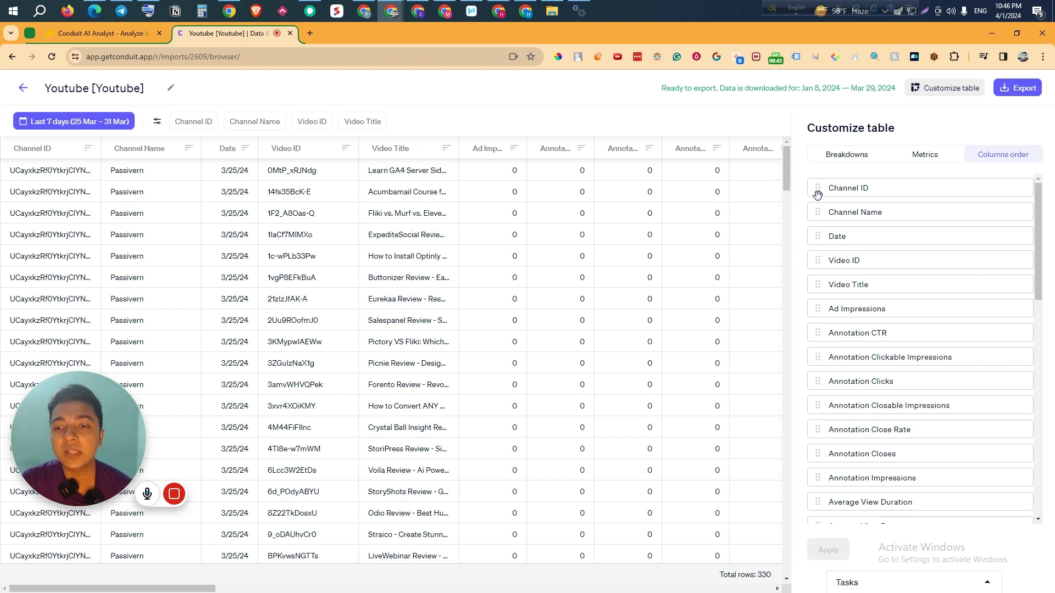
left_click_drag(817, 190, 820, 204)
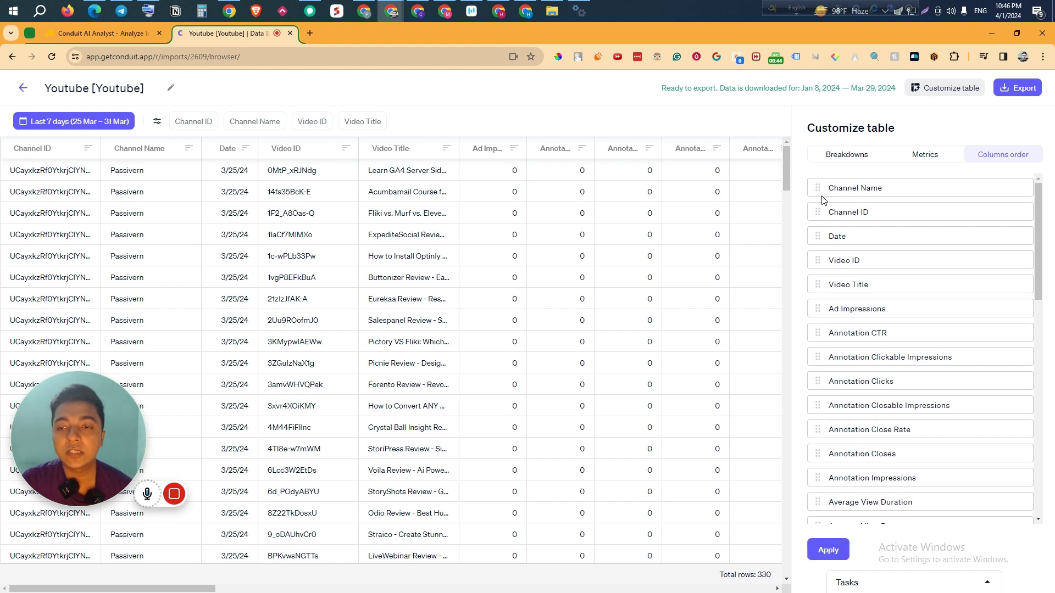
left_click(827, 551)
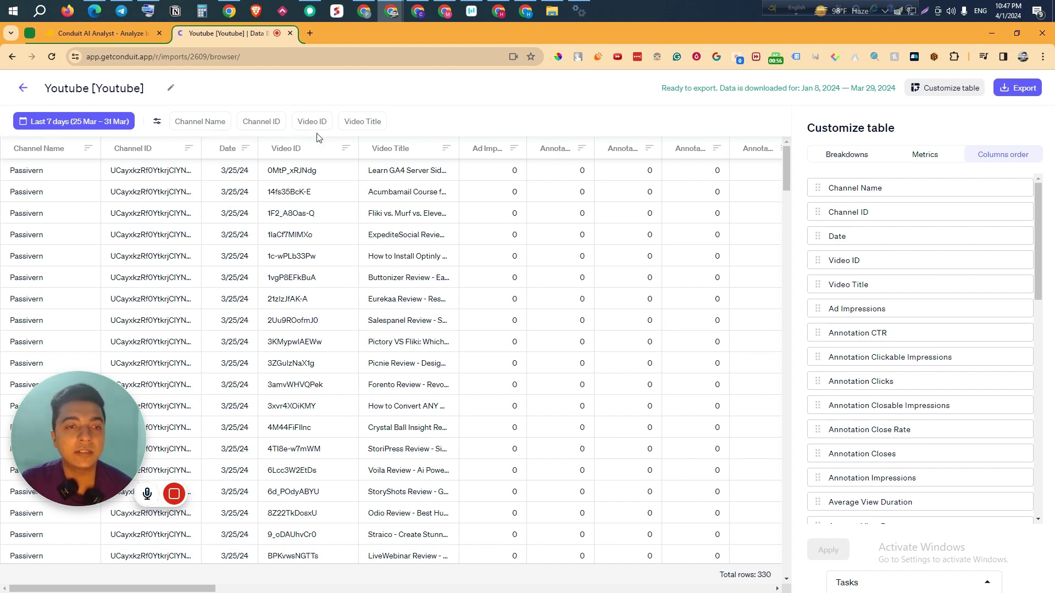
Look over the export options and templates, and export the table to the Google Sheets file PostSheet Demo 1 in Overwrite mode
left_click(1014, 95)
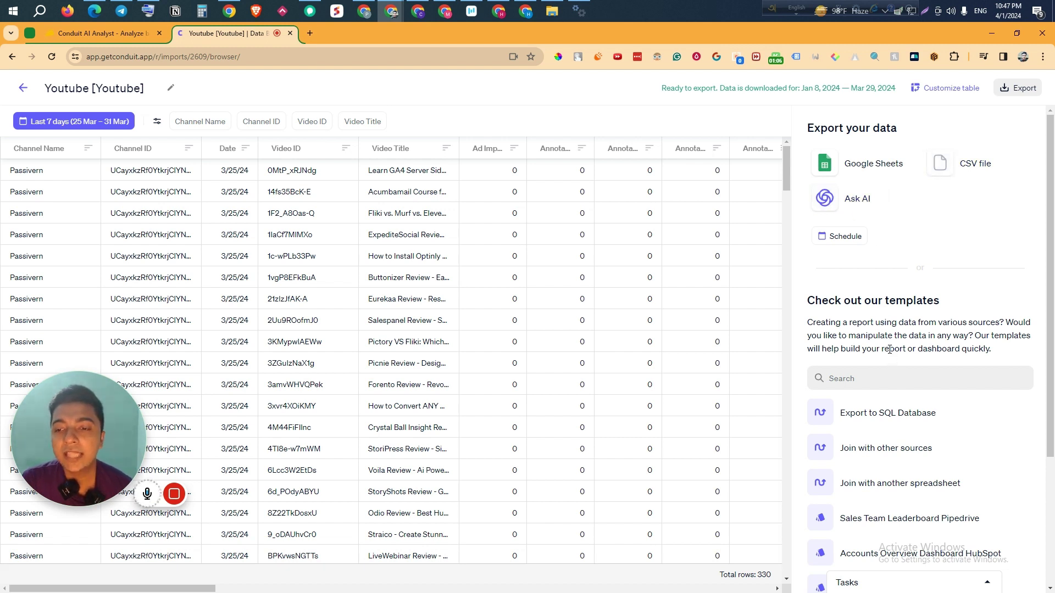
scroll(890, 349, "down", 3)
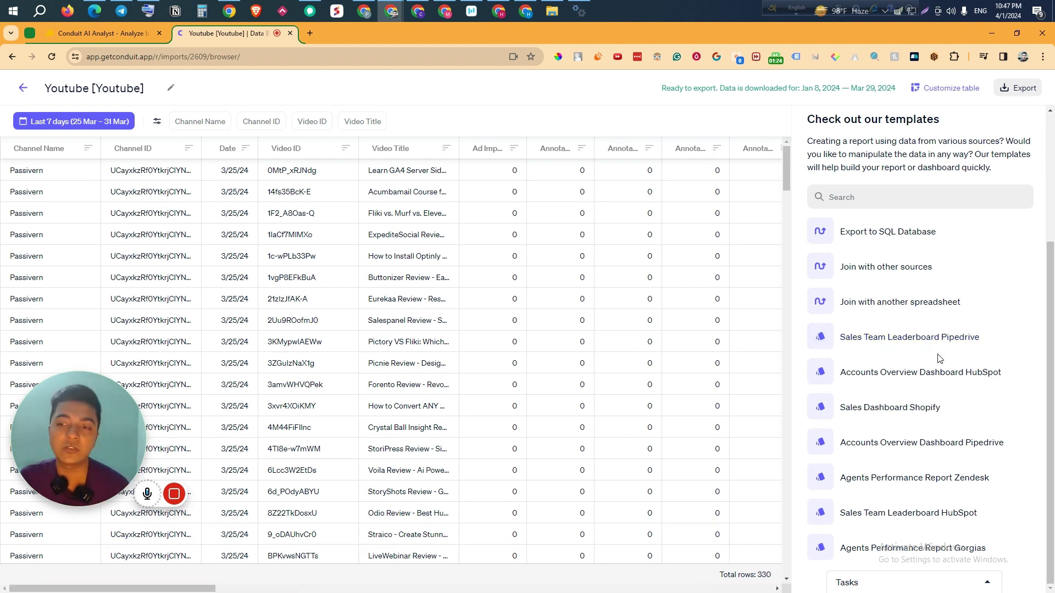
scroll(940, 358, "up", 3)
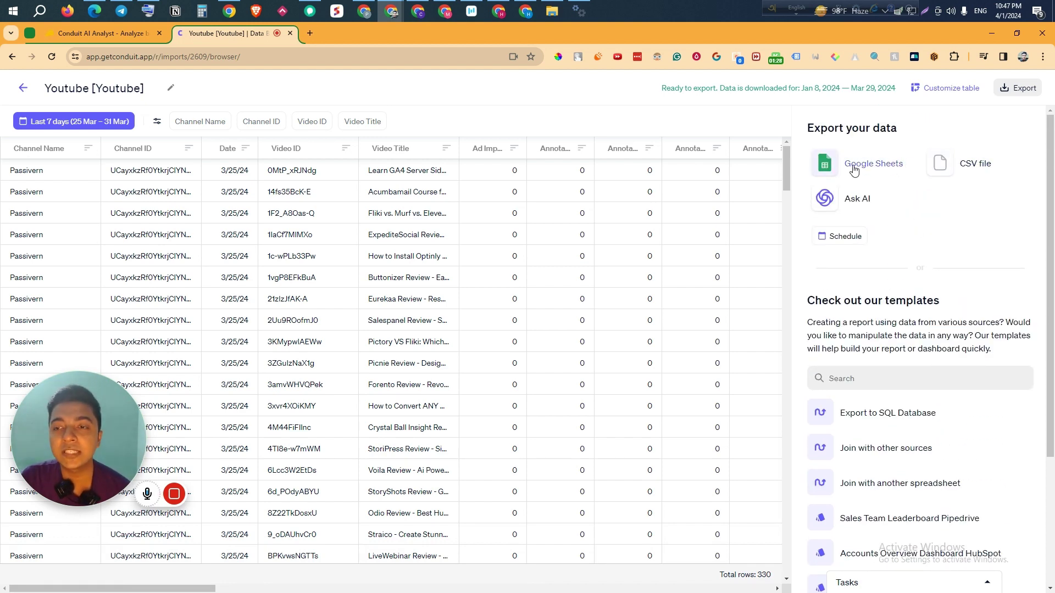
left_click(854, 169)
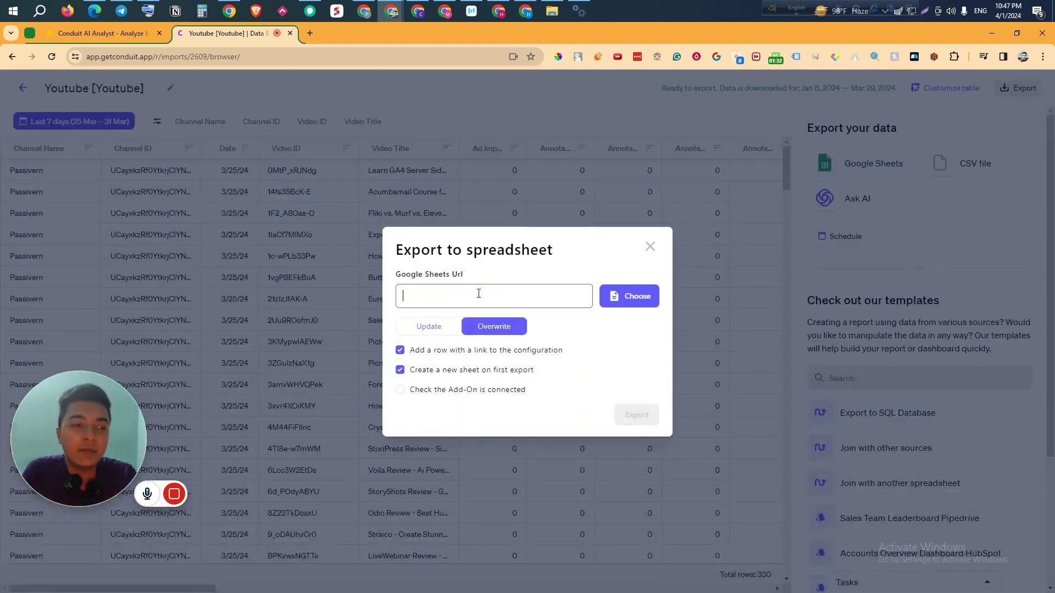
type("YT Data")
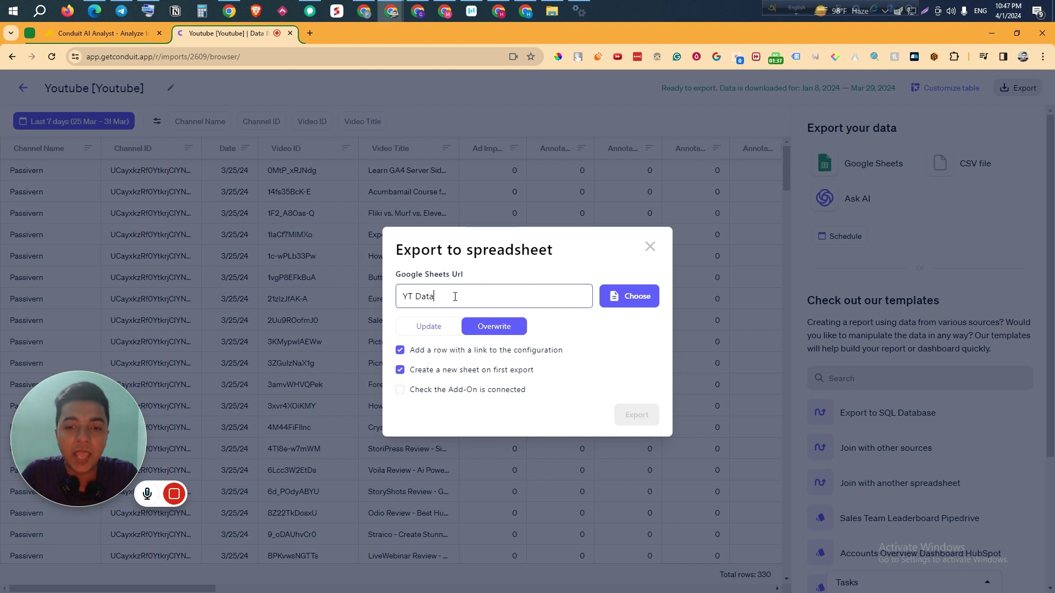
left_click(616, 300)
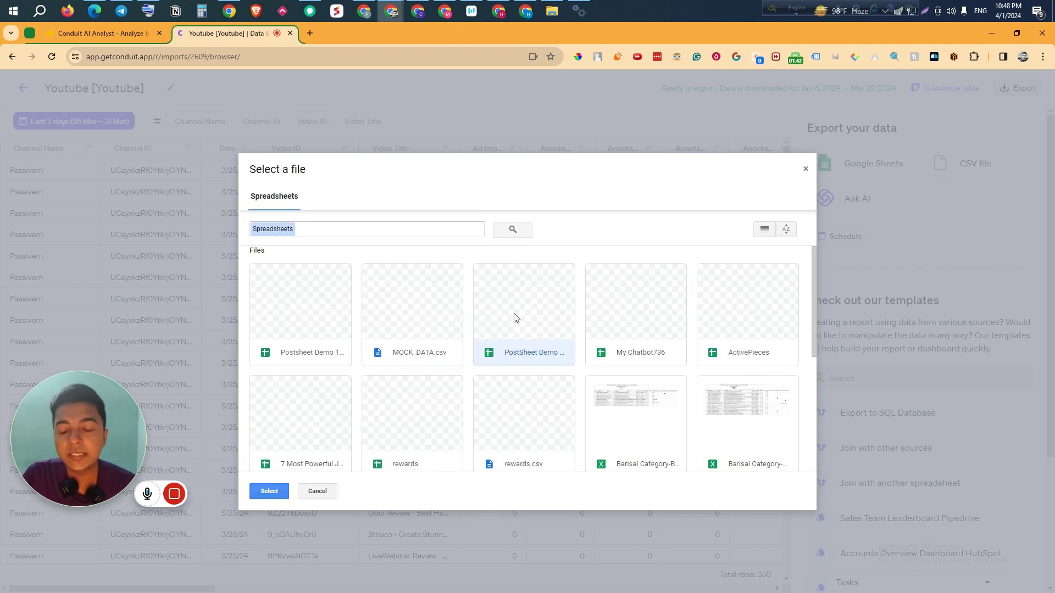
left_click(269, 491)
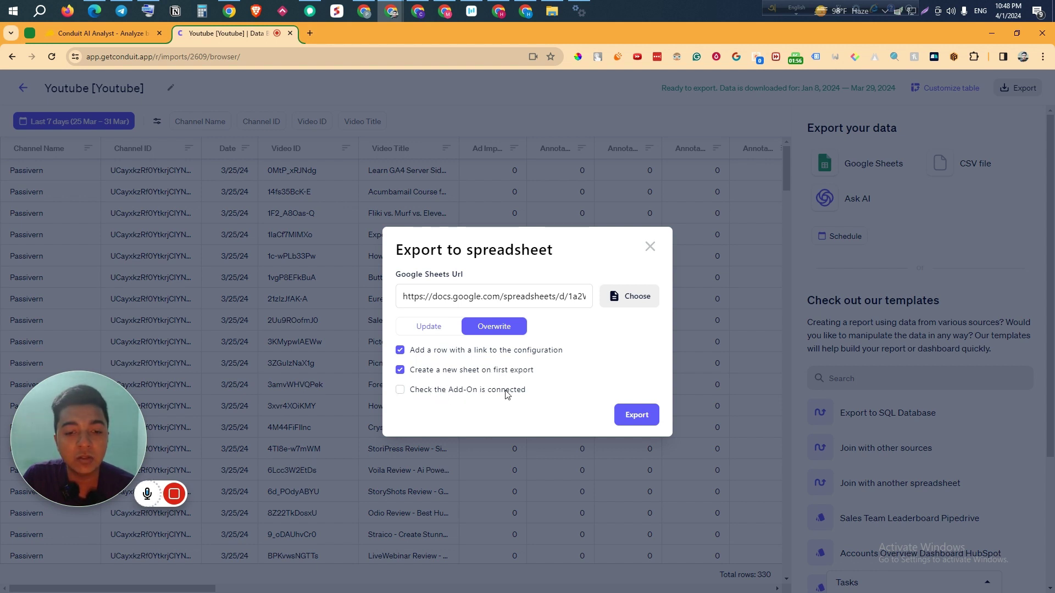
left_click(626, 419)
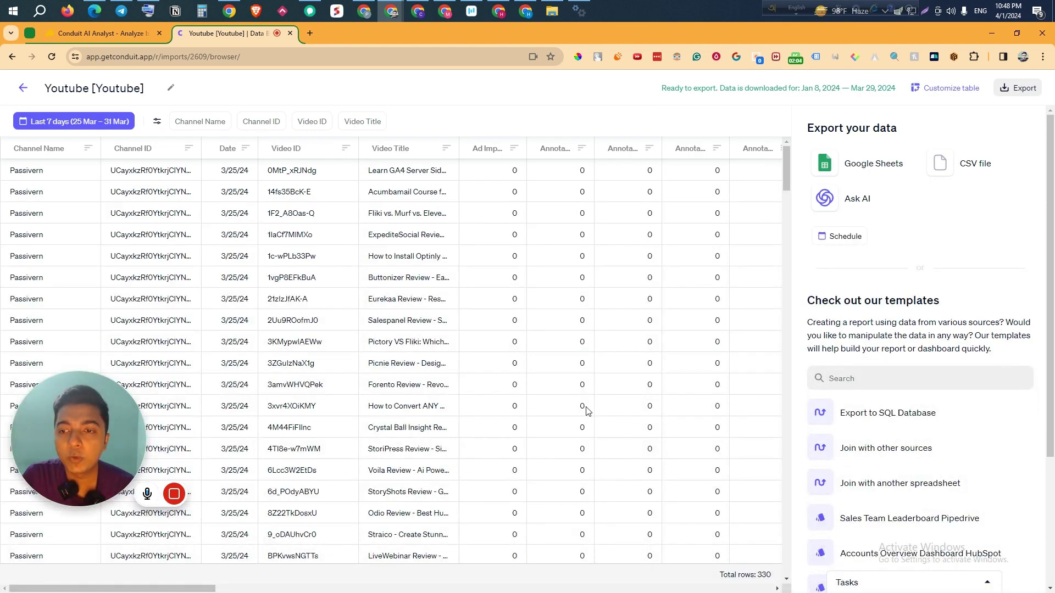
Open the Youtube data in Ask AI and ask Copilot "What is the most well performed video of the Passivern channel?"
left_click(829, 207)
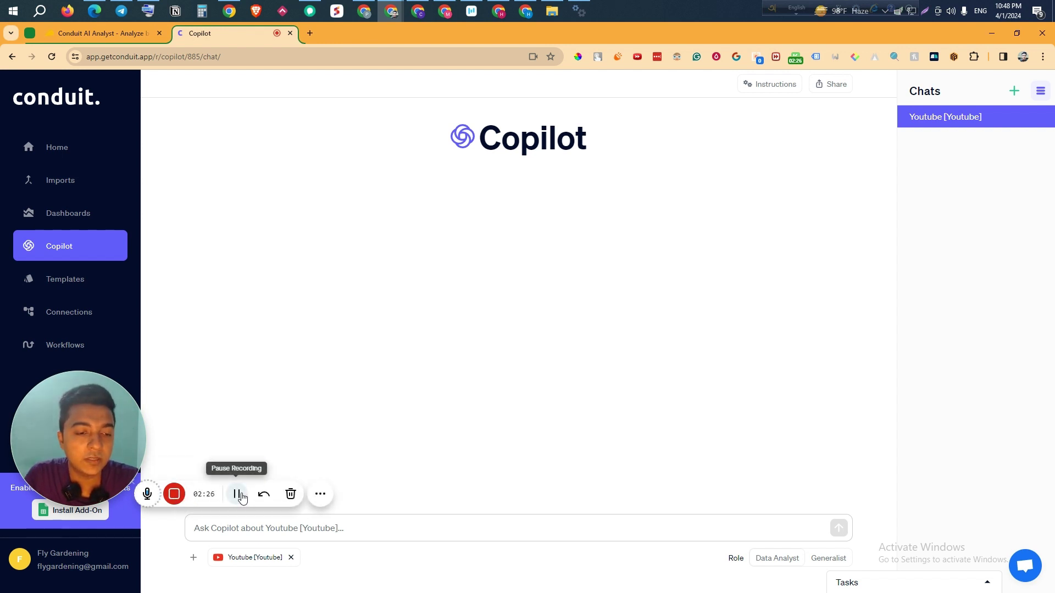
left_click(237, 493)
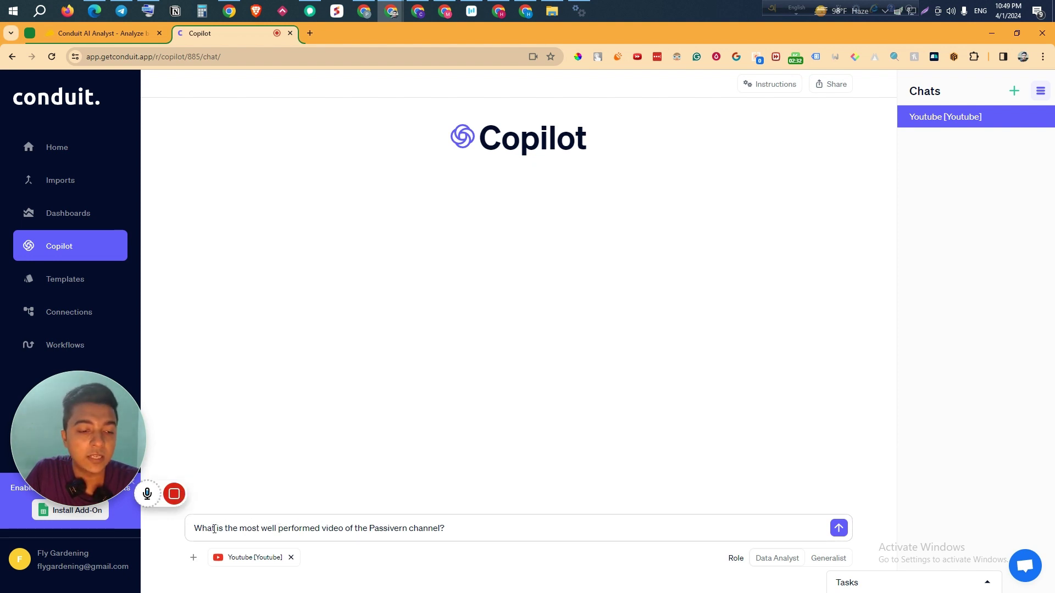
left_click_drag(199, 529, 457, 528)
left_click(457, 528)
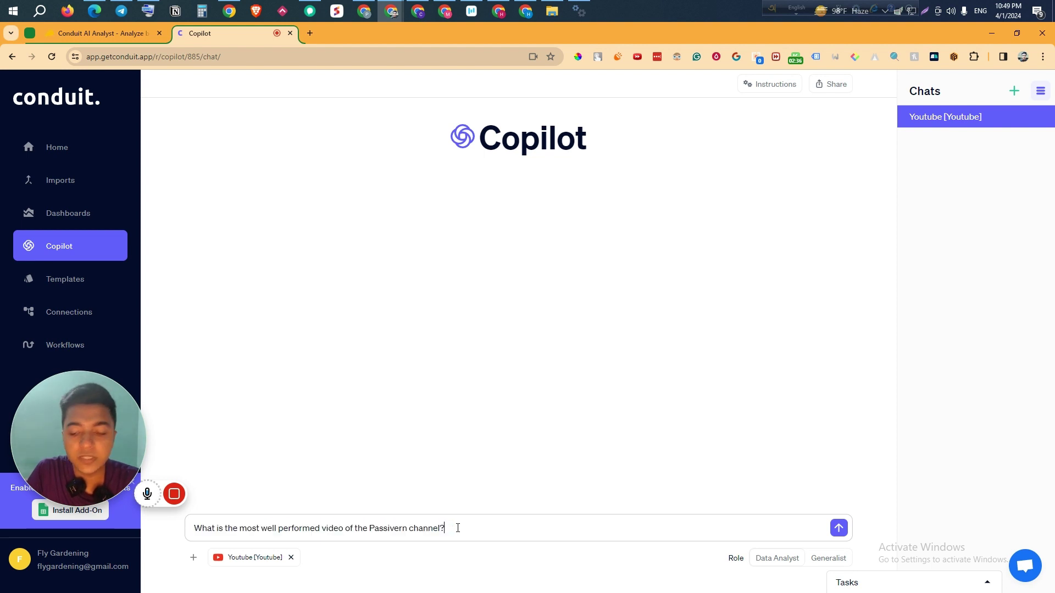
key("Return")
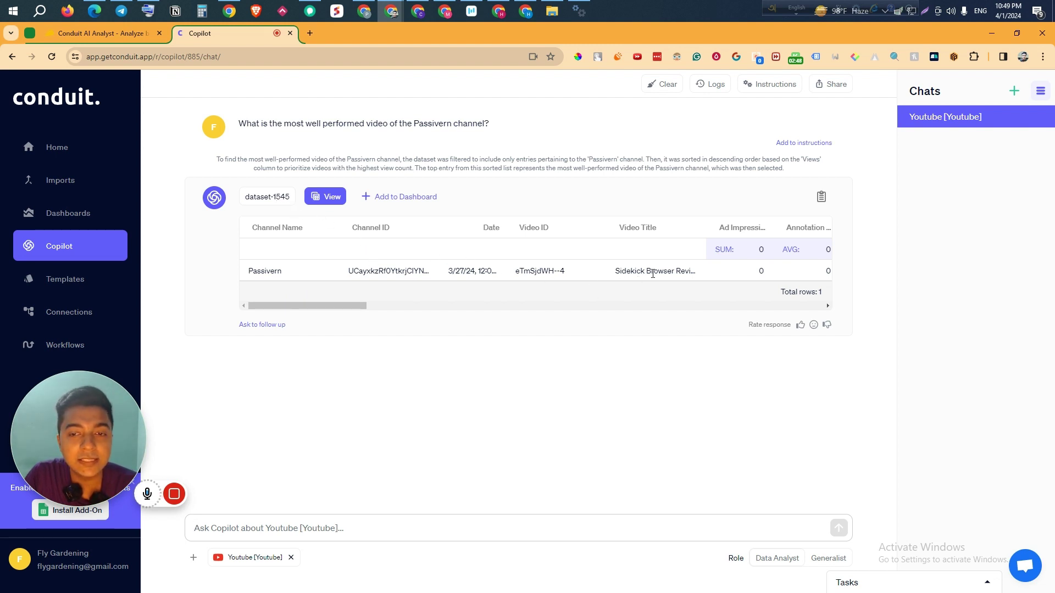
Examine all the metric columns in Copilot's answer table and return to its first columns
left_click_drag(319, 311, 617, 314)
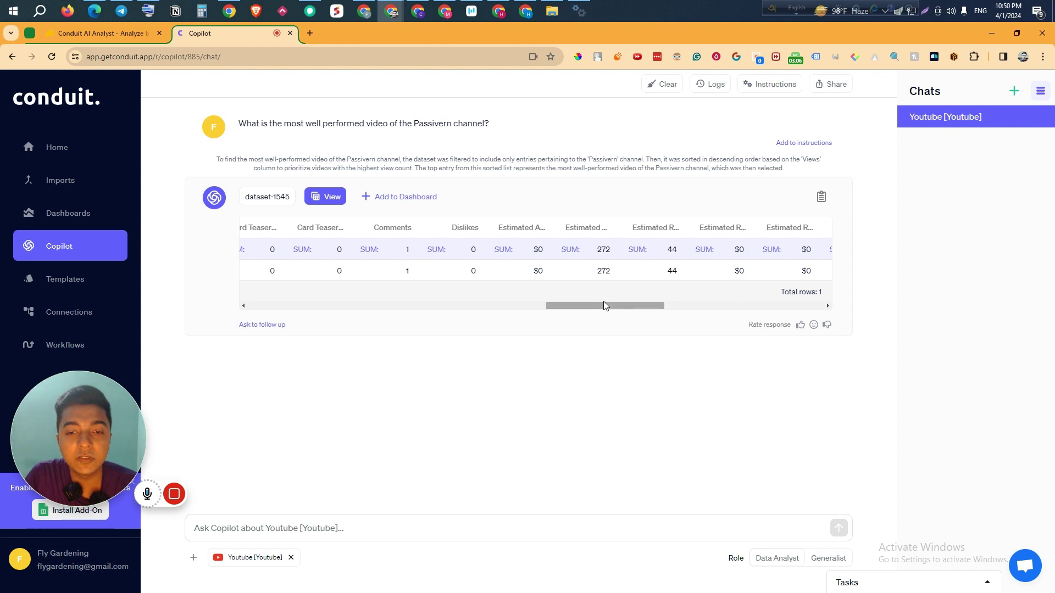
left_click_drag(603, 304, 737, 306)
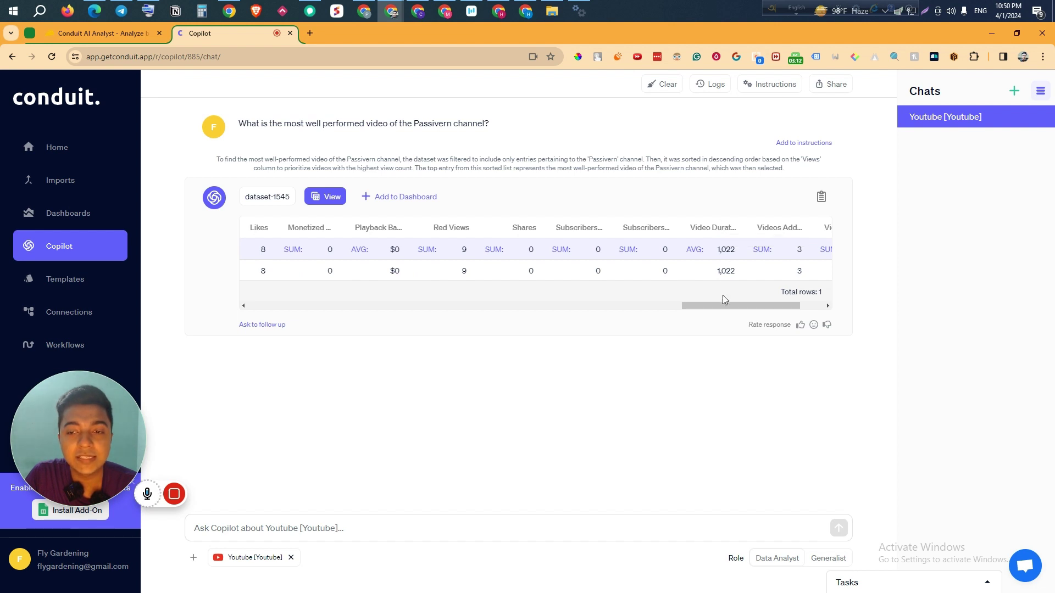
mouse_move(729, 308)
left_mouse_down()
mouse_move(281, 312)
mouse_move(245, 286)
left_mouse_up()
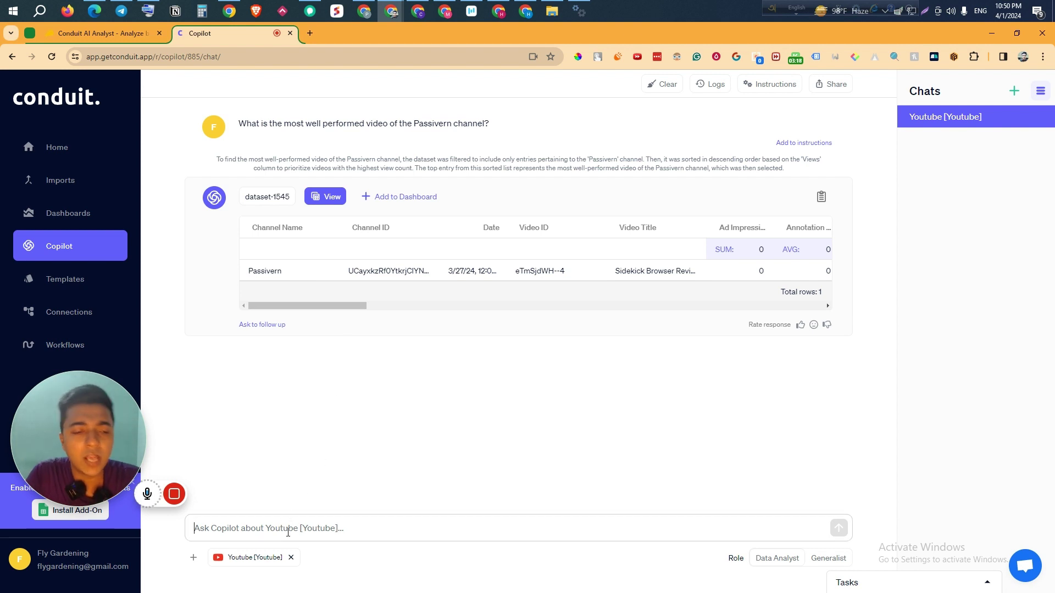
Ask Copilot "Why do you think that this one is most well performed video?" and highlight the explanation in its reply
mouse_move(190, 504)
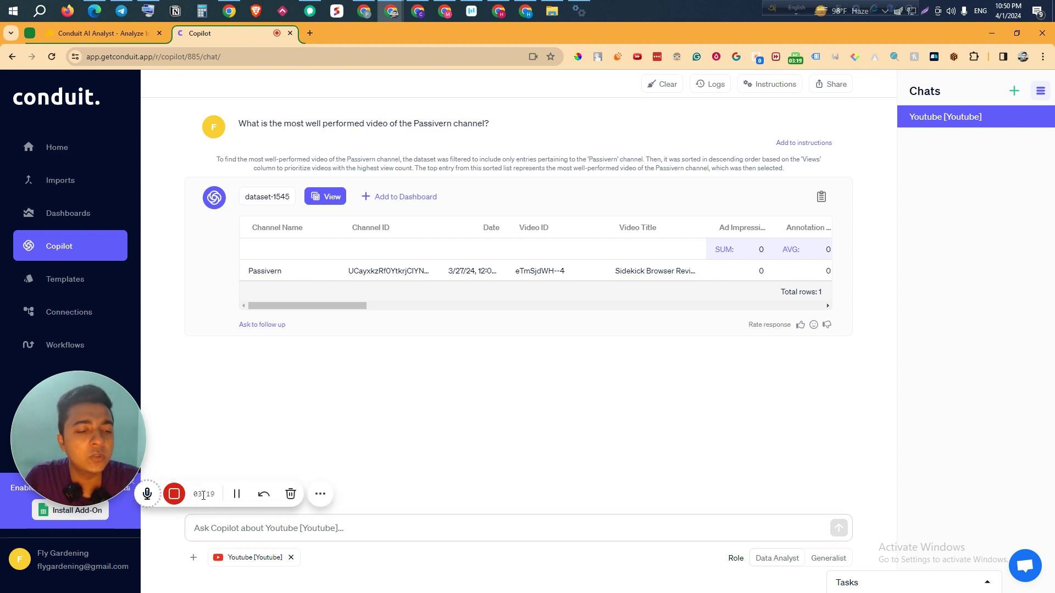
left_click(237, 494)
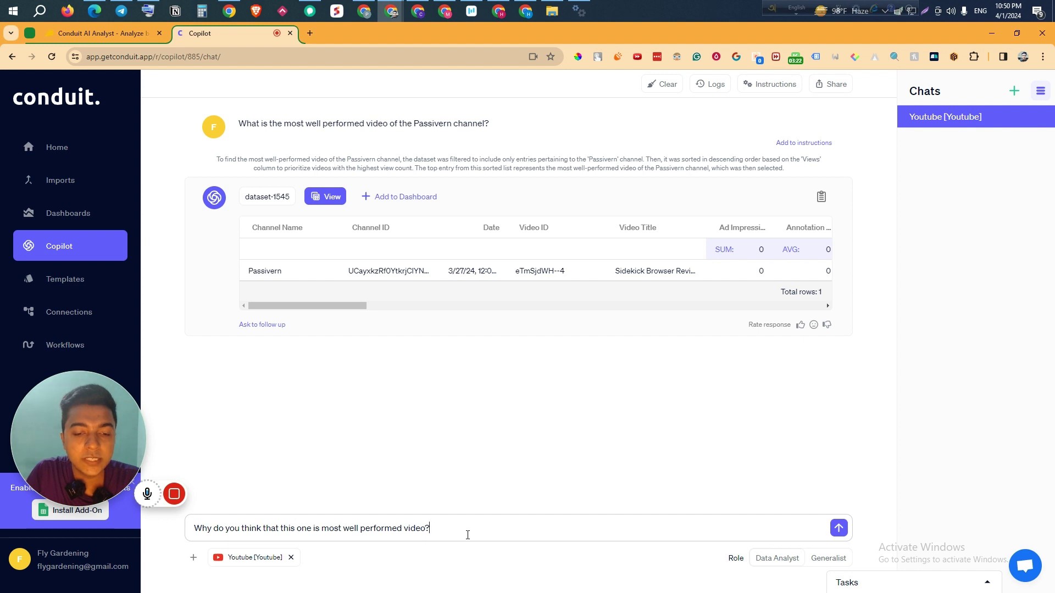
key("Return")
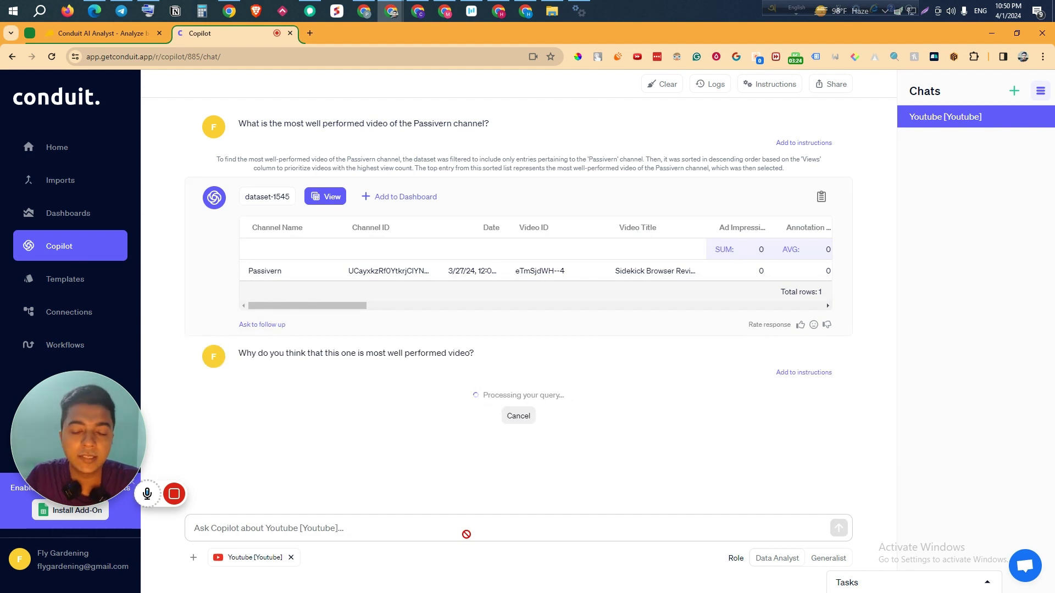
mouse_move(230, 497)
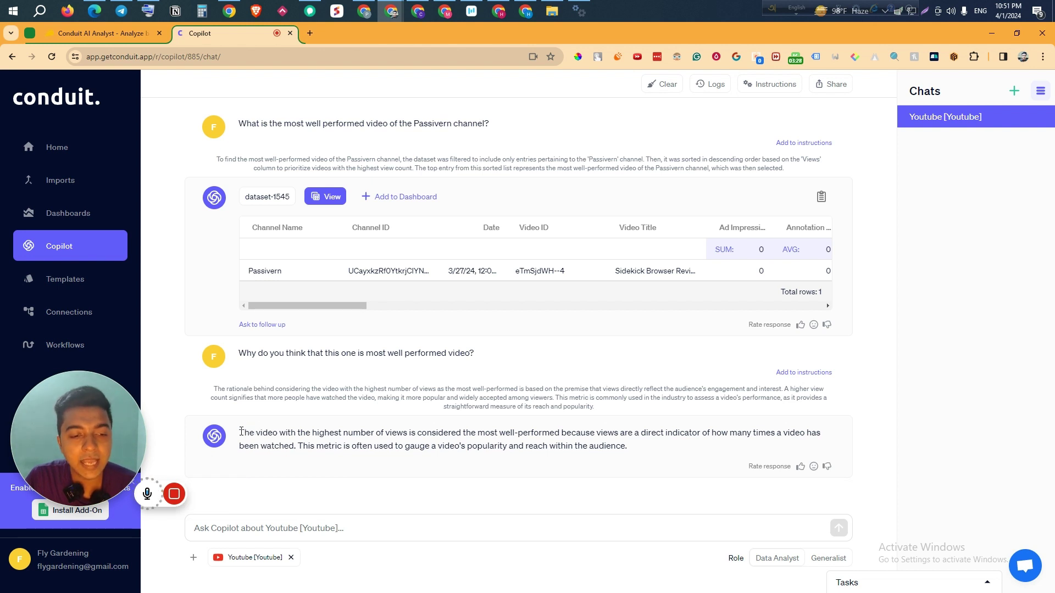
left_click_drag(242, 433, 649, 453)
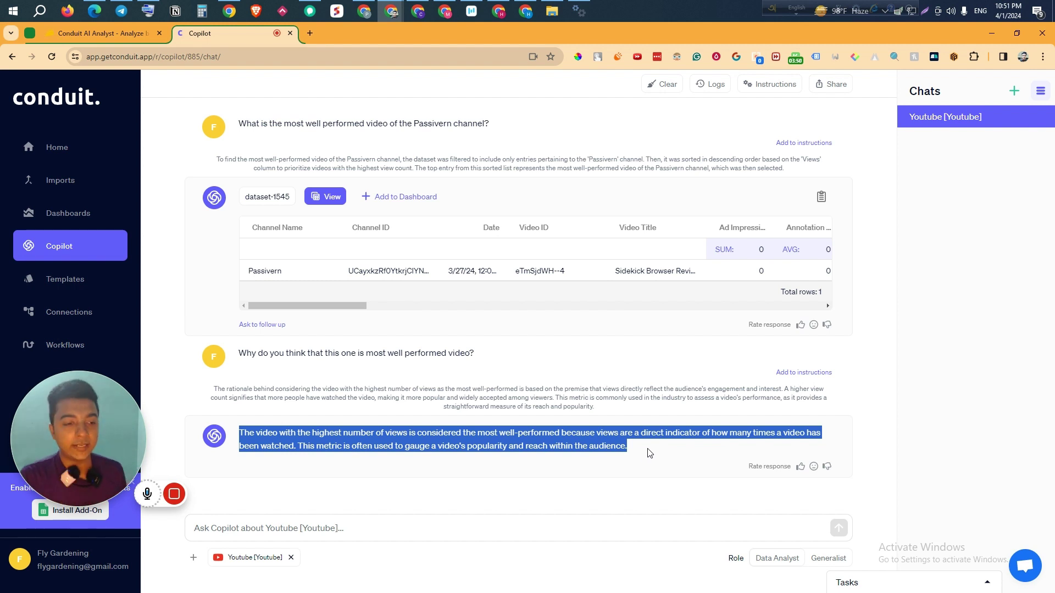
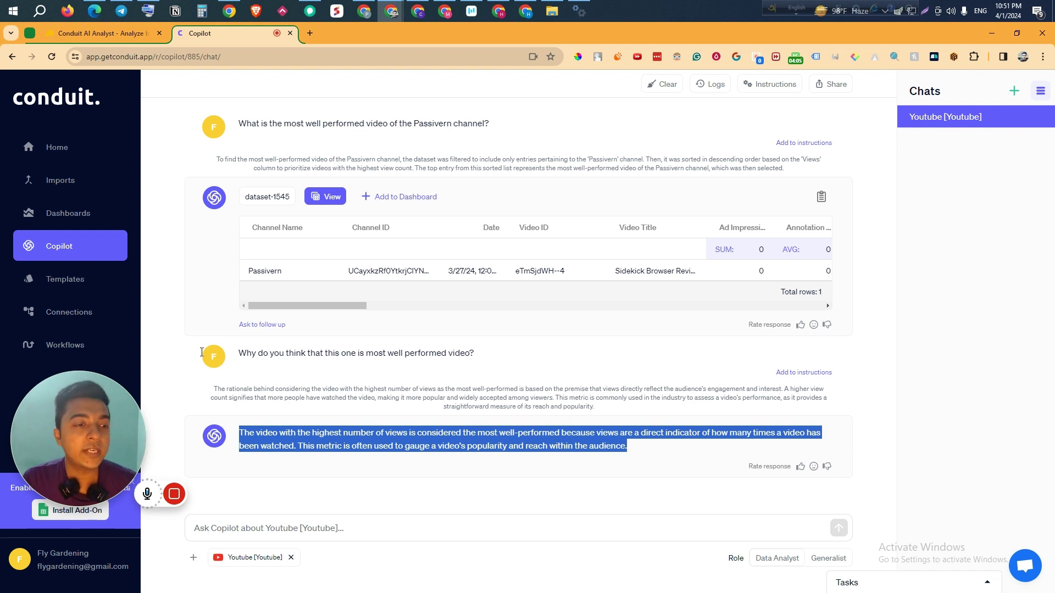
Look over the Connections, Copilot and Imports pages, and check the Tasks list from the Connections page
left_click(69, 317)
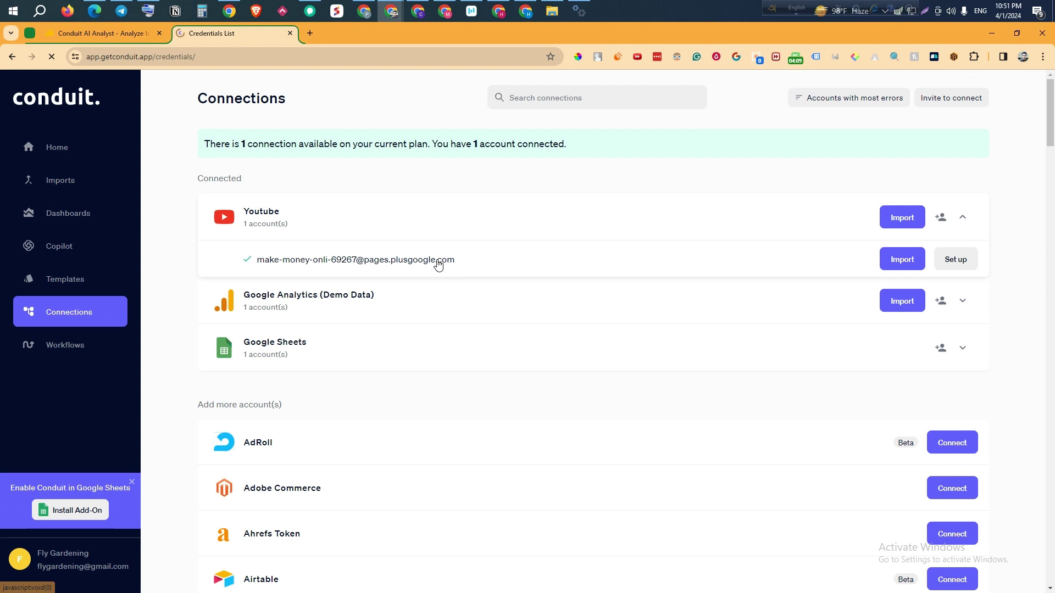
scroll(720, 374, "down", 5)
scroll(718, 381, "up", 5)
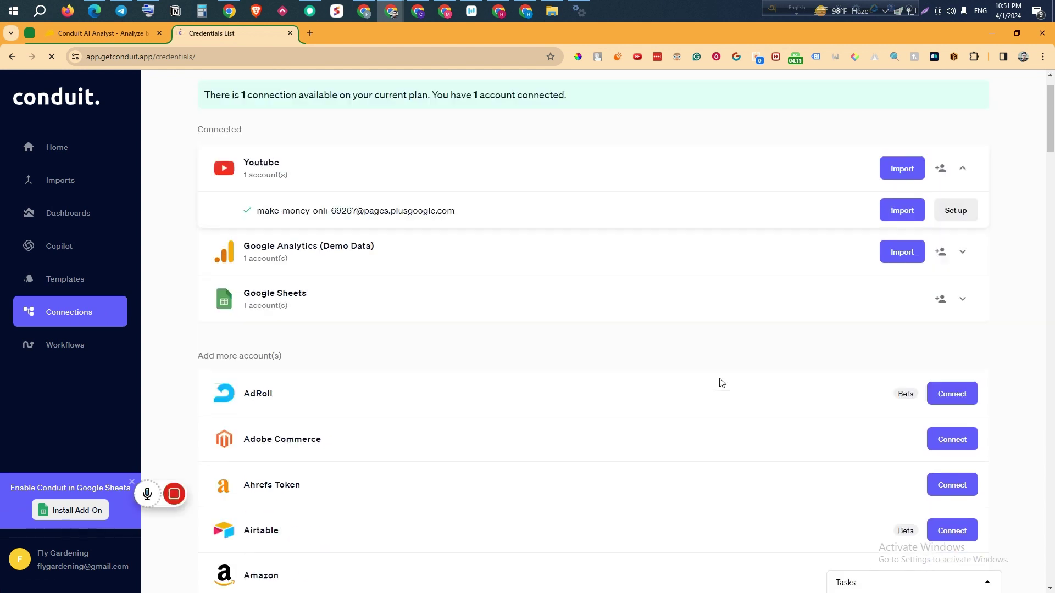
left_click(68, 249)
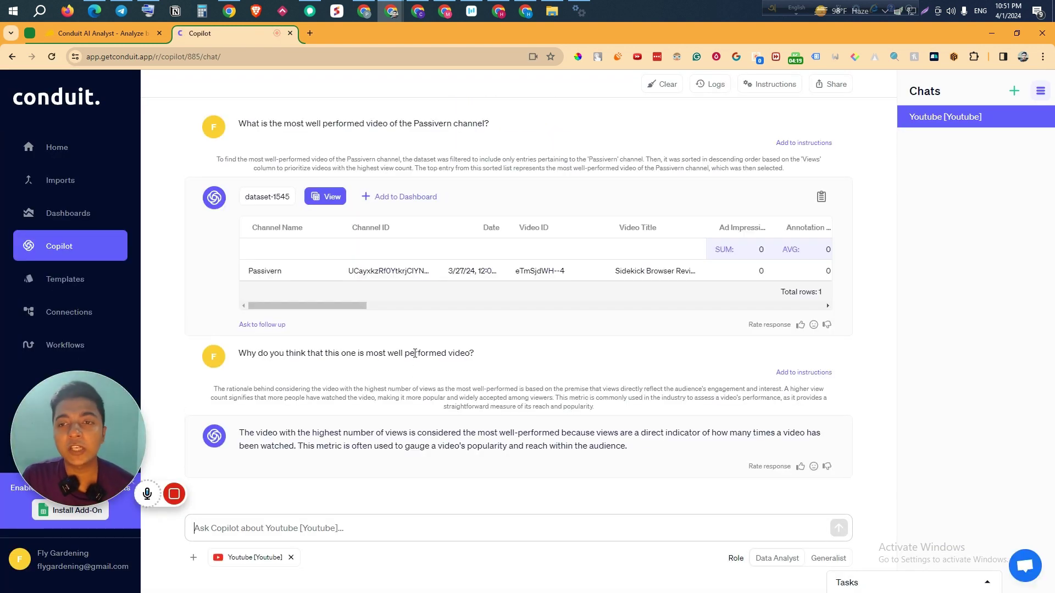
left_click(54, 187)
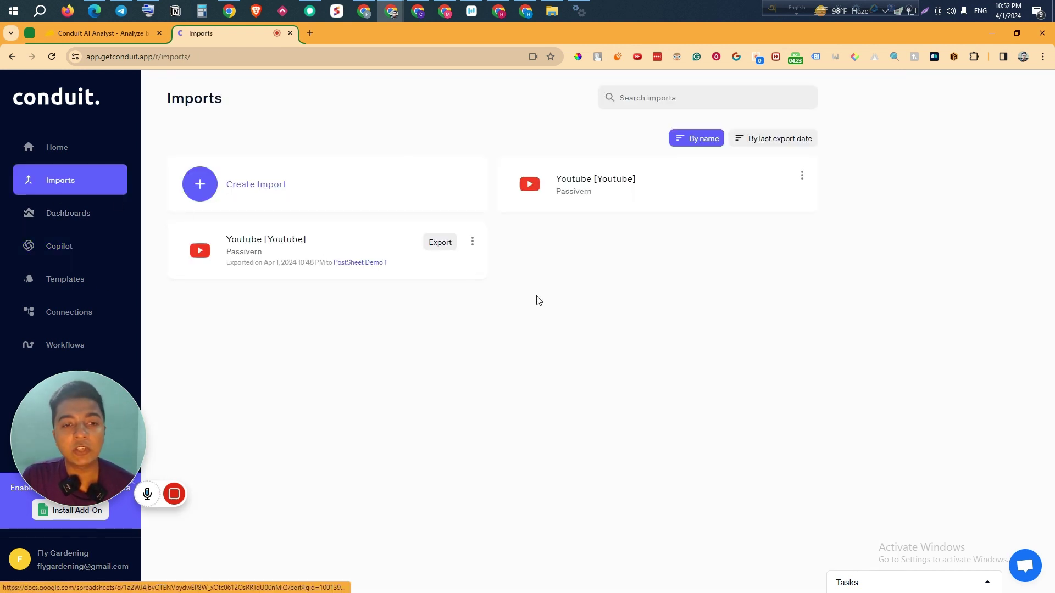
left_click(56, 314)
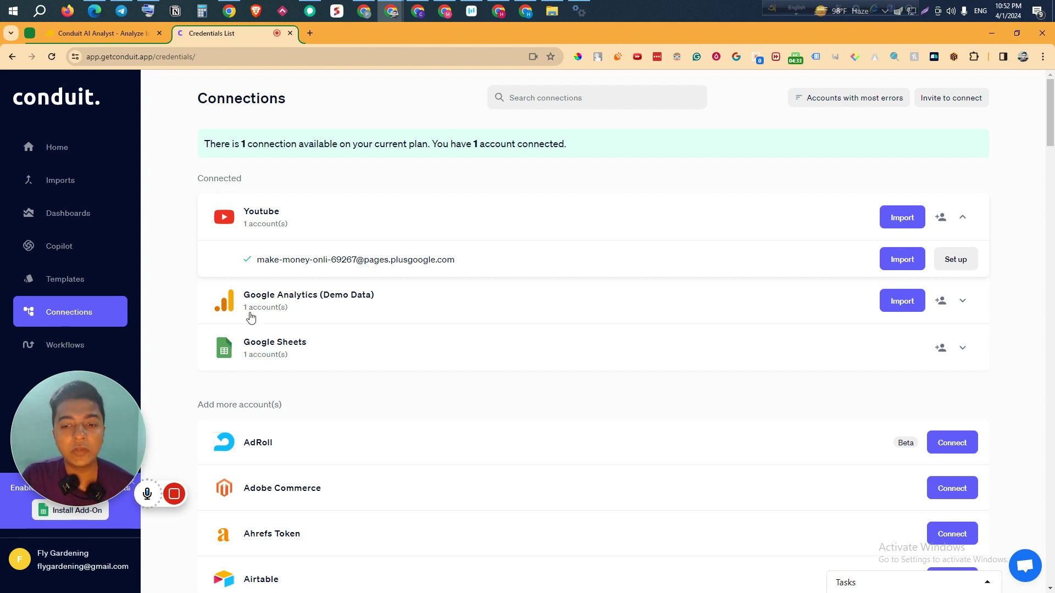
left_click(898, 587)
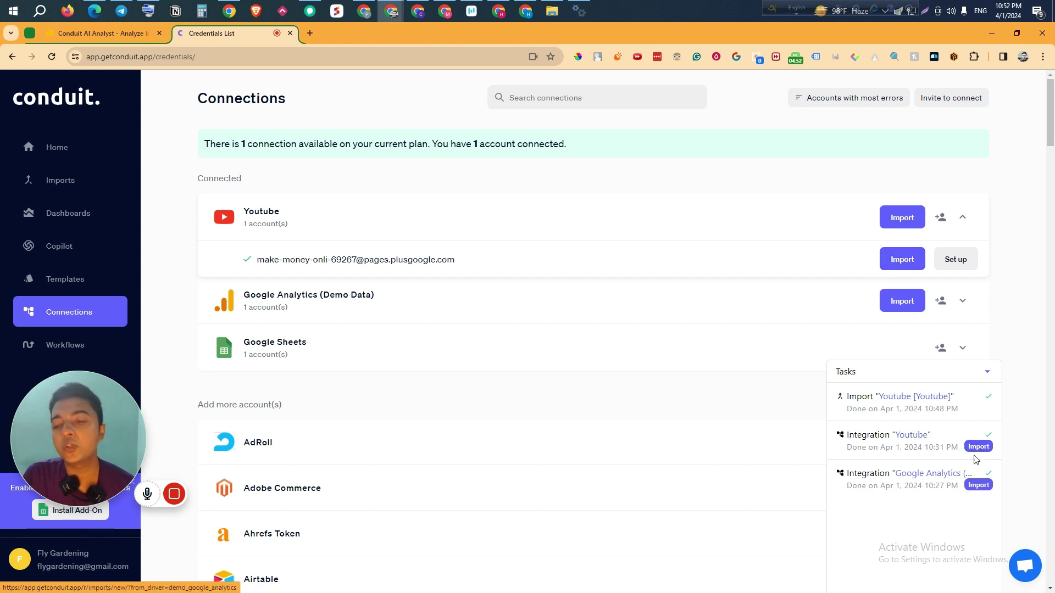
left_click(986, 372)
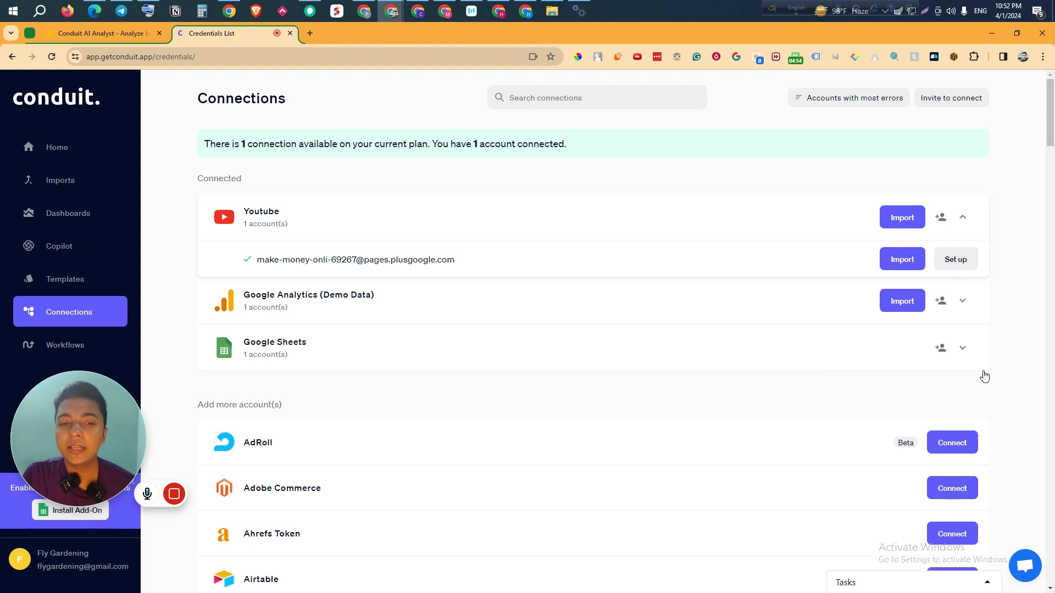
Look over the Imports page and the sources available for a new import, and check the Templates page
left_click(101, 180)
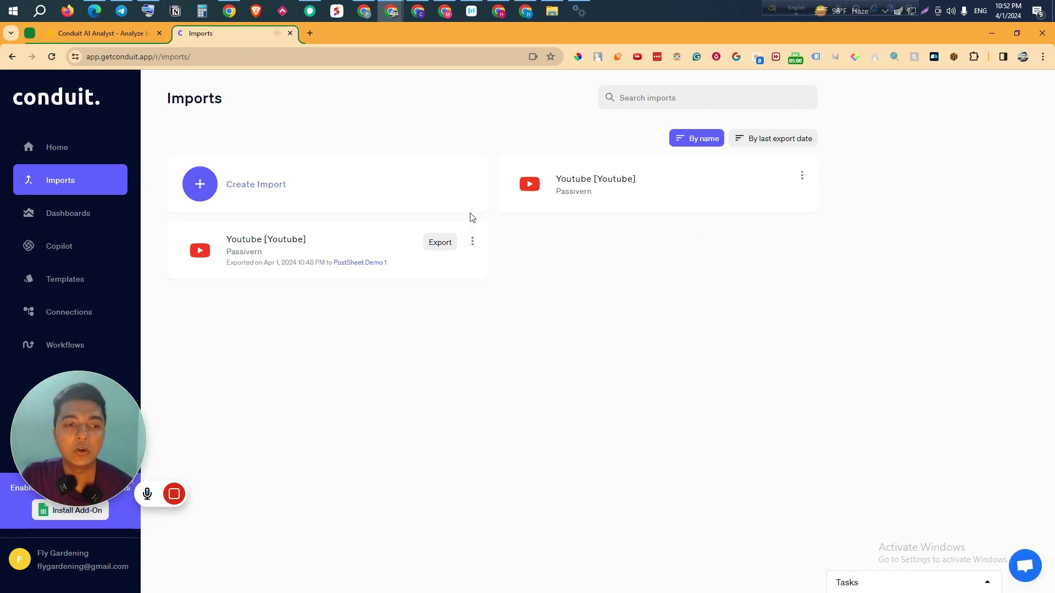
left_click(233, 193)
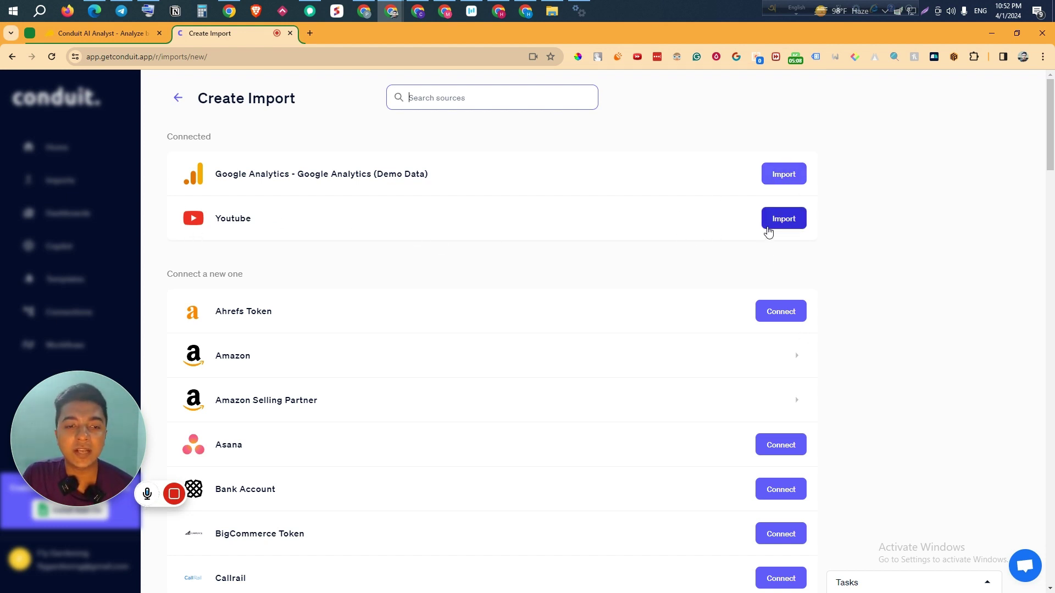
left_click(177, 98)
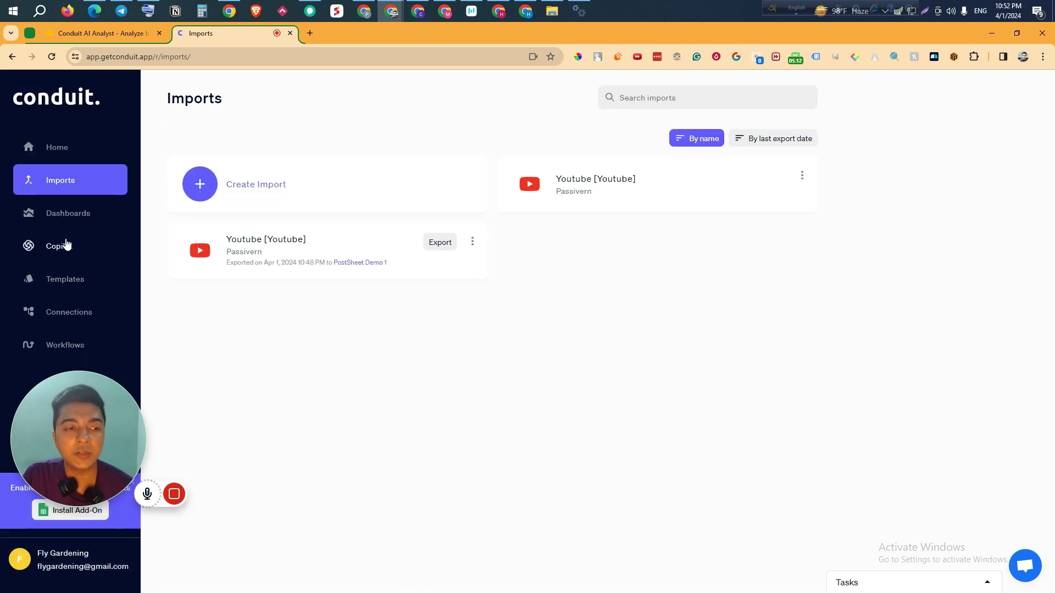
left_click(83, 282)
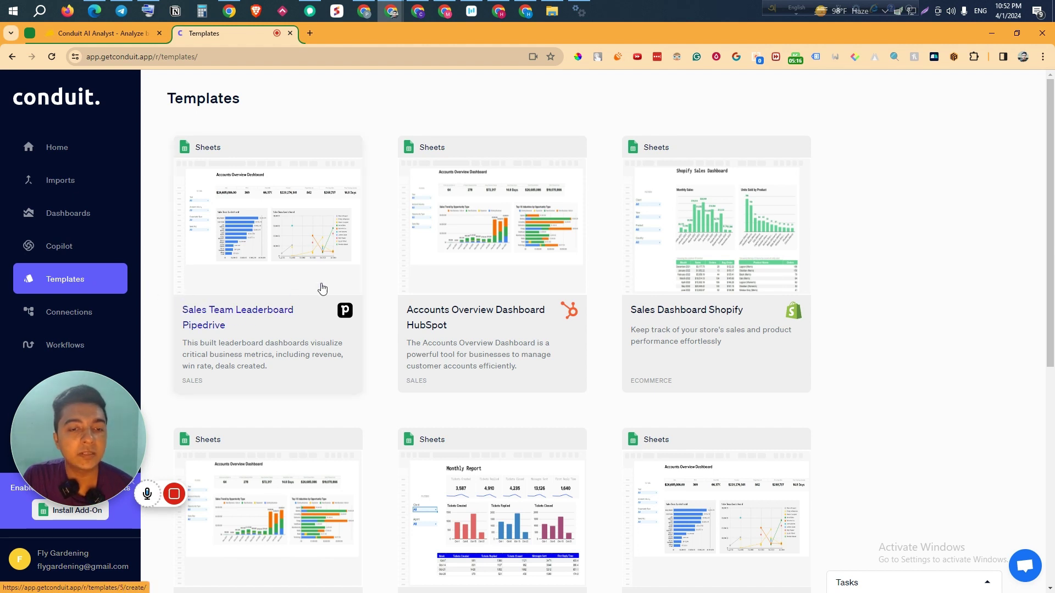
Try configuring a new dashboard from the Google Analytics (Demo Data) connection, using Account 1 and an Ecommerce data schema
left_click(56, 219)
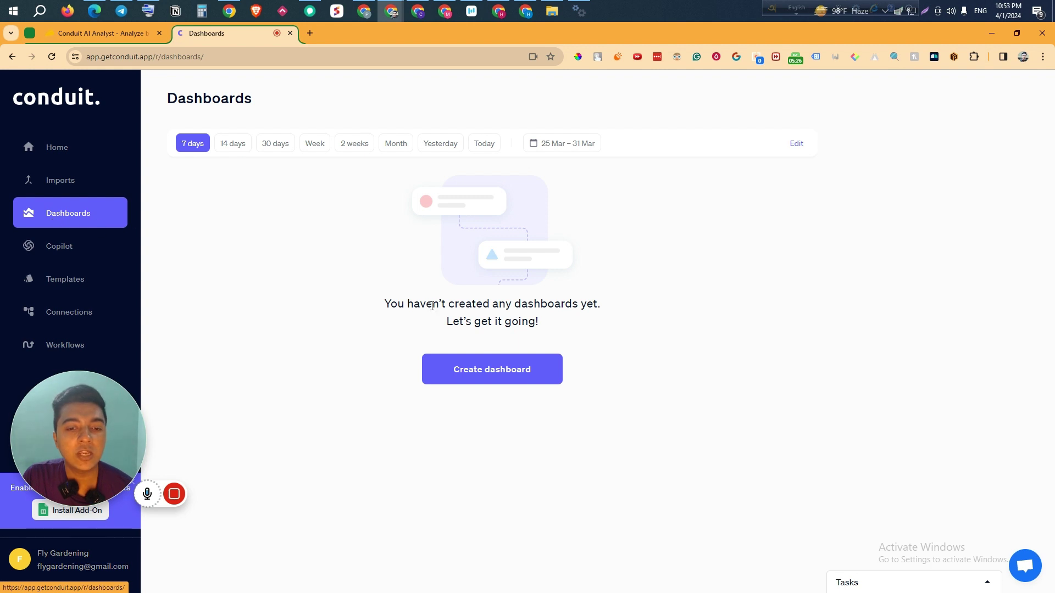
left_click(482, 377)
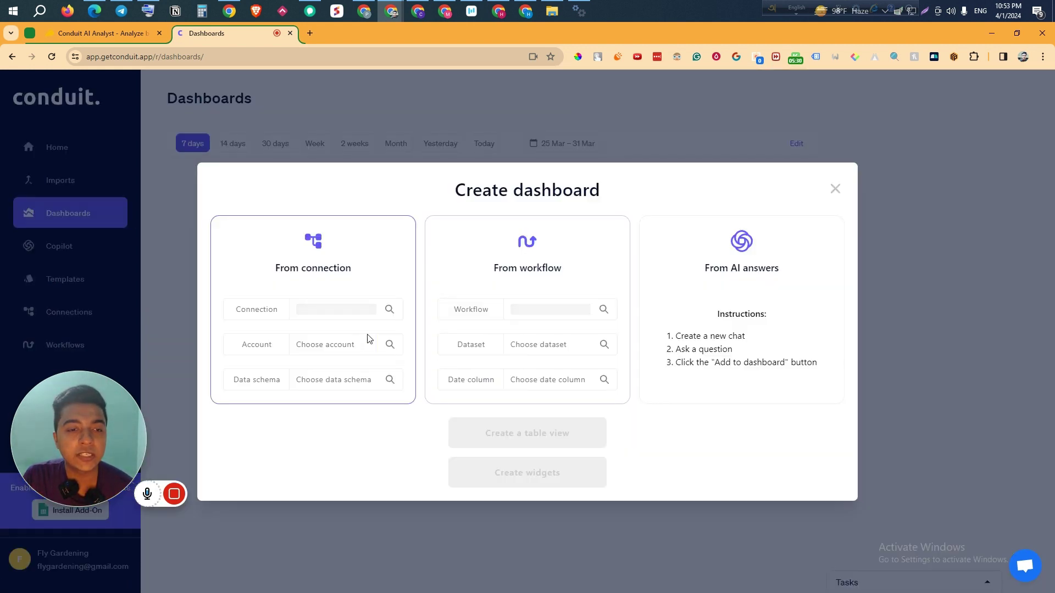
left_click(307, 312)
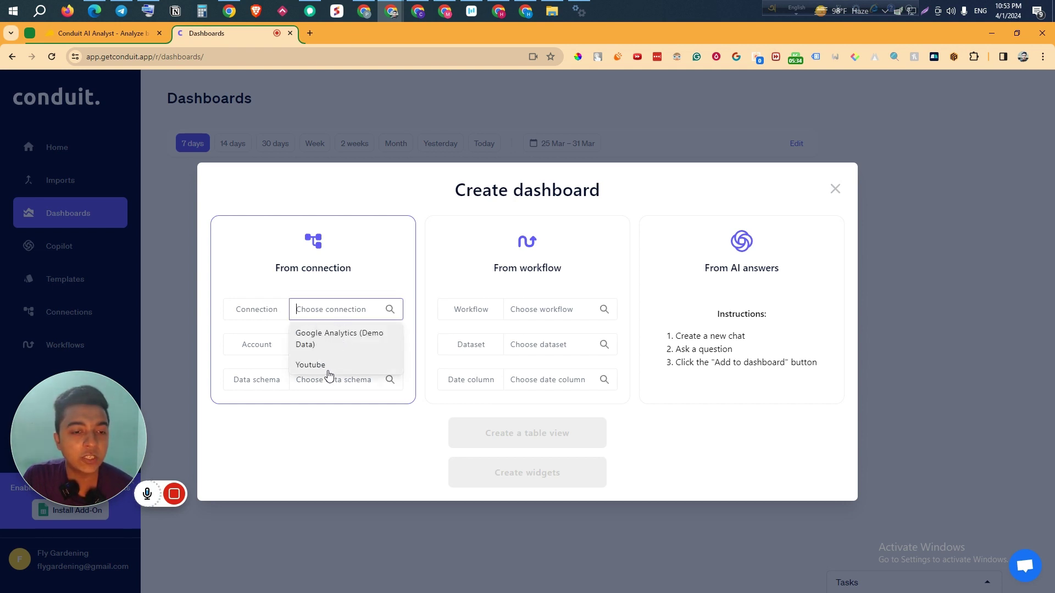
left_click(324, 337)
left_click(329, 351)
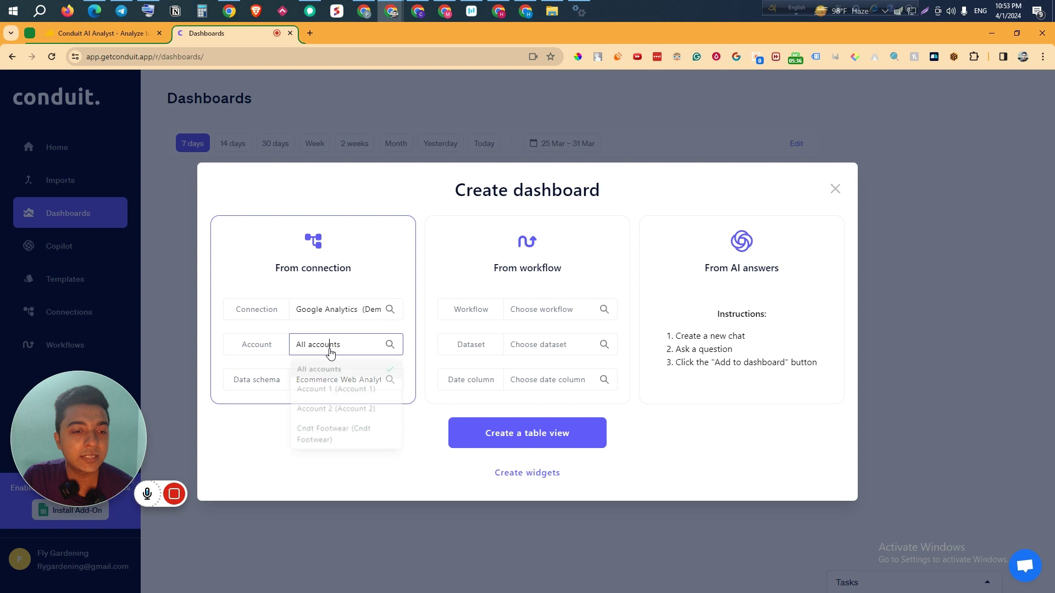
left_click(345, 390)
left_click(323, 384)
left_click(331, 418)
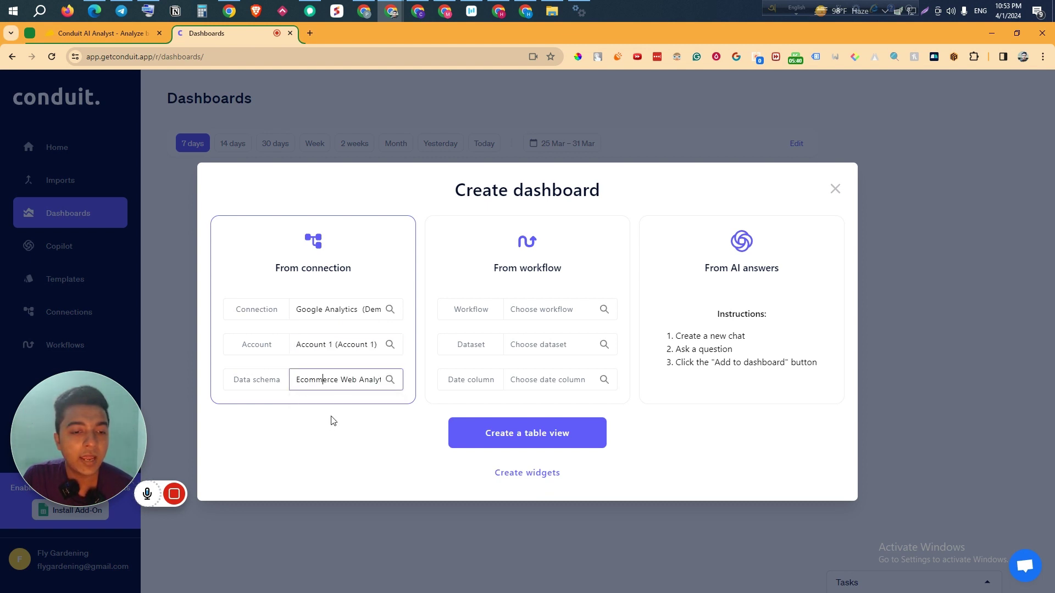
Check the workflow and dataset choices for creating a dashboard from a workflow, and close the dashboard dialog
left_click(515, 313)
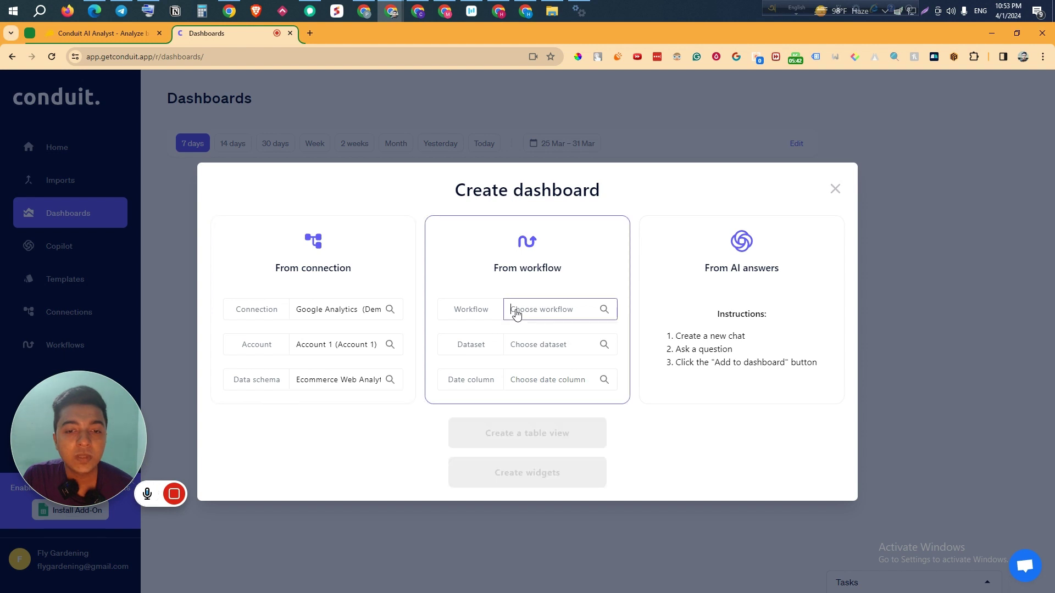
left_click(529, 346)
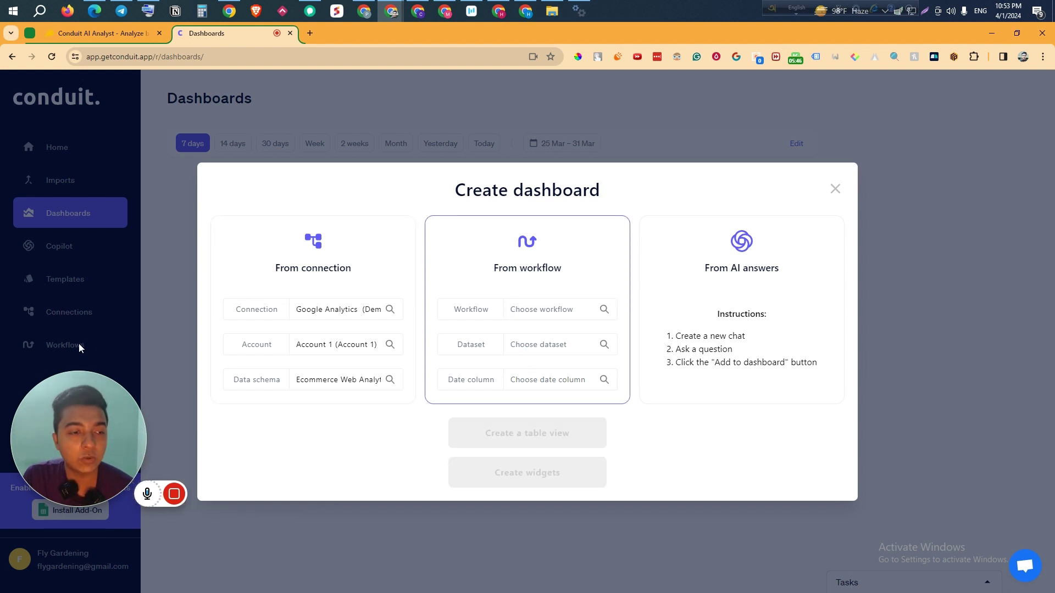
left_click(836, 189)
Create a new workflow and add a Pull Data action with Youtube as its source
left_click_drag(78, 436, 736, 256)
left_click(51, 355)
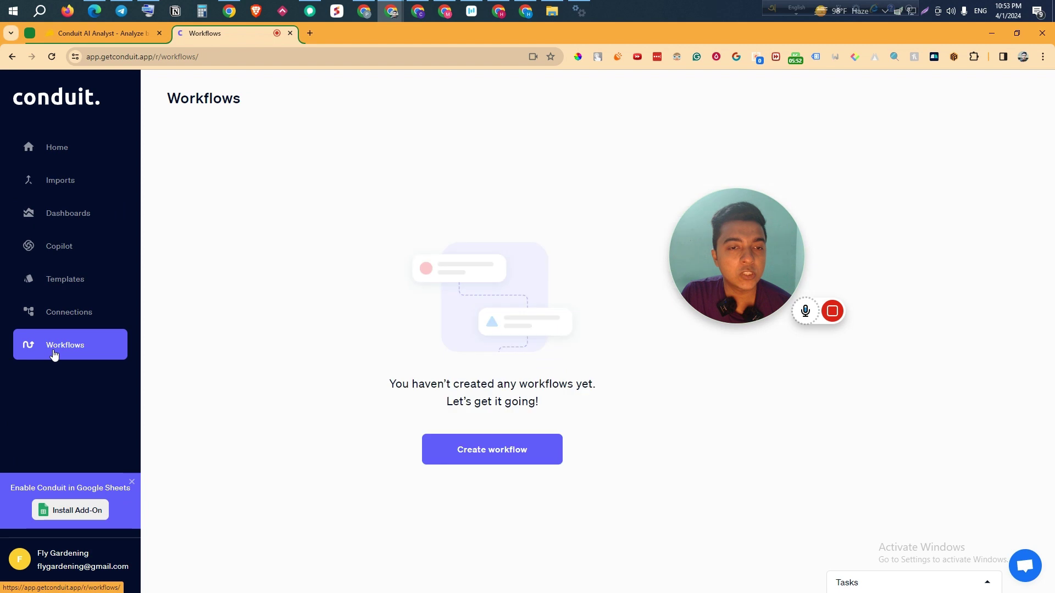
left_click(498, 456)
mouse_move(747, 263)
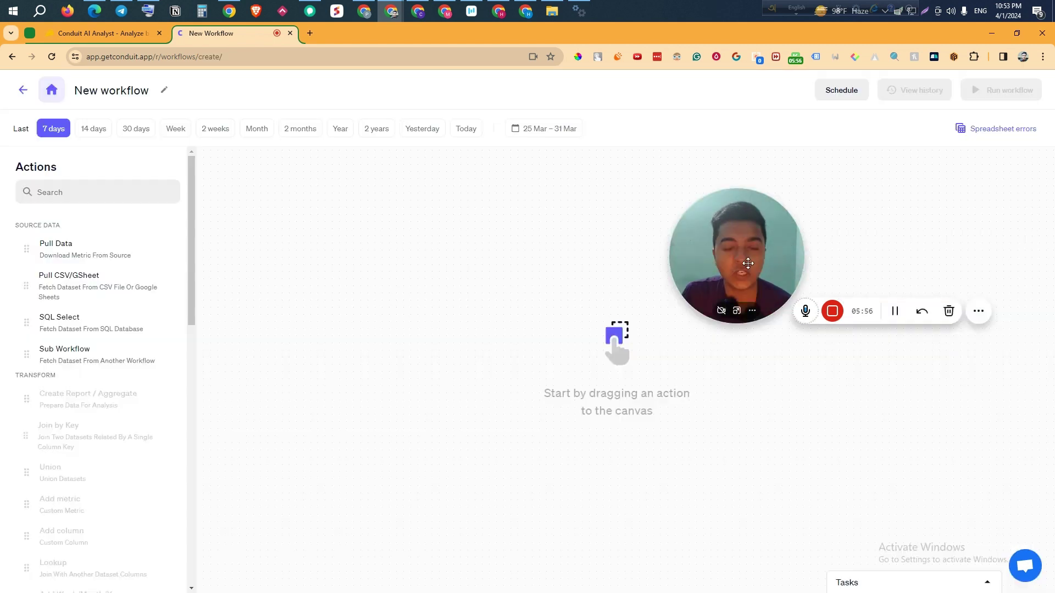
left_click_drag(748, 263, 247, 478)
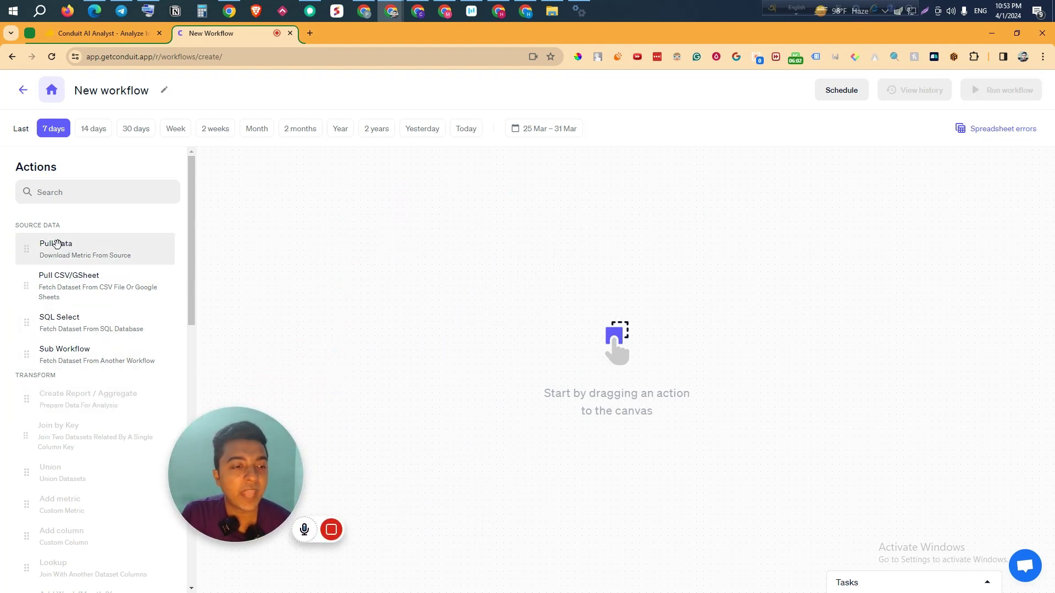
left_click_drag(58, 244, 344, 231)
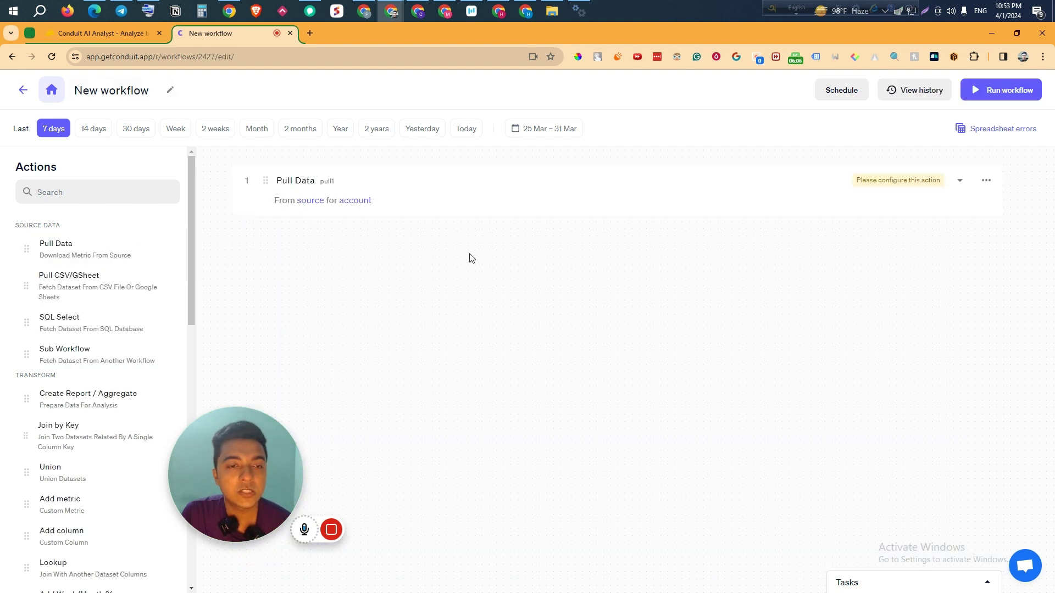
left_click(311, 201)
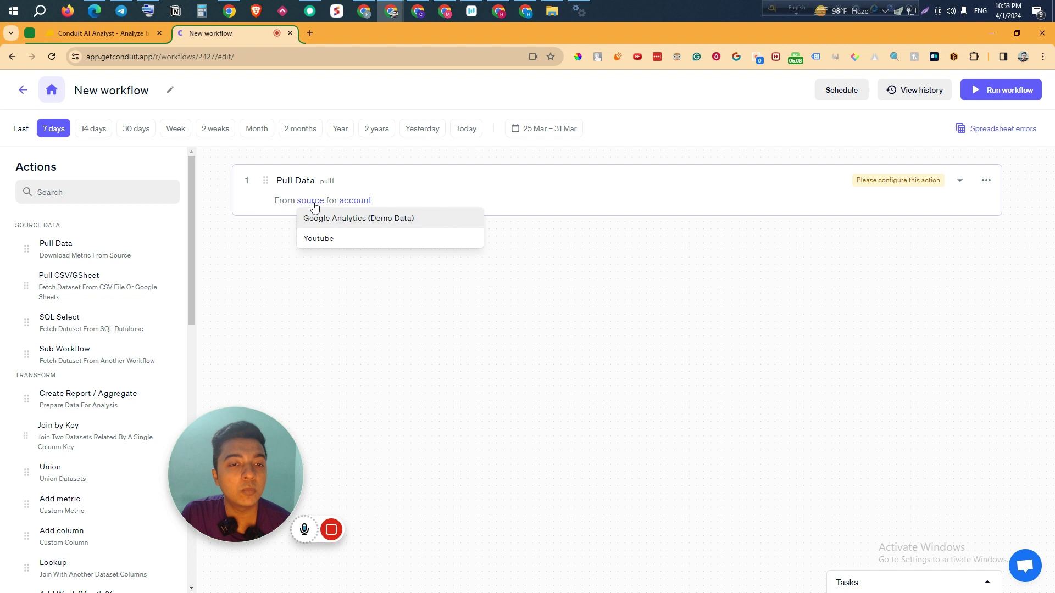
left_click(330, 237)
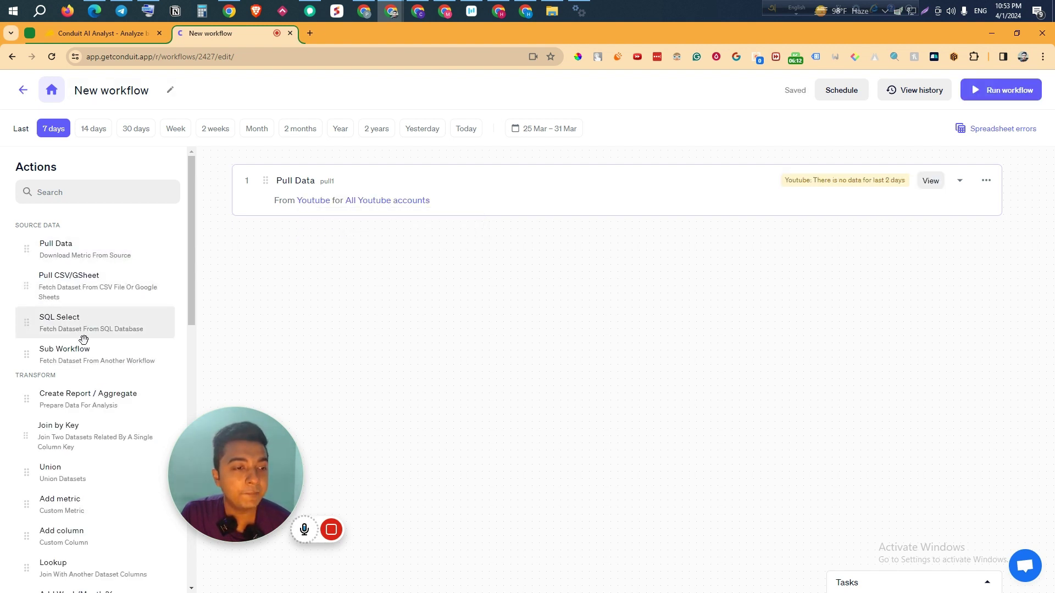
Examine the full list of workflow actions, from the source data and transform groups through filter and send
mouse_move(405, 533)
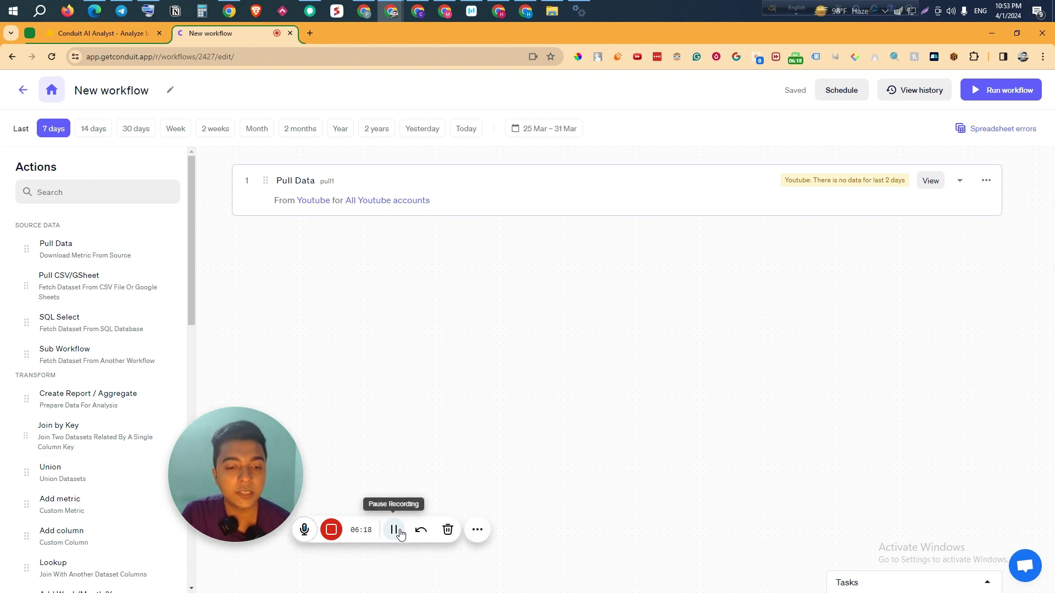
left_click_drag(215, 474, 304, 477)
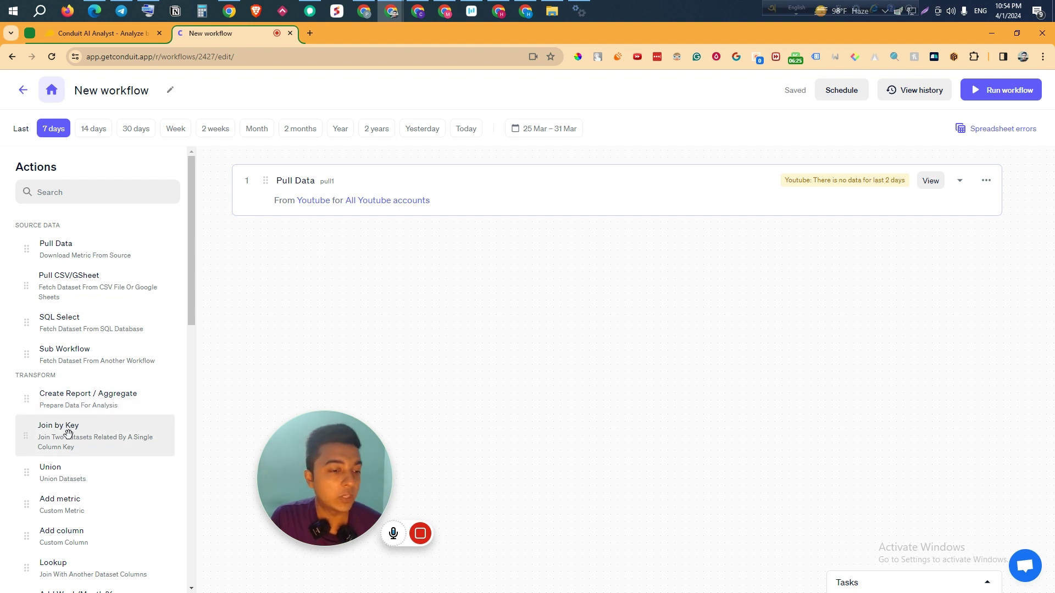
scroll(73, 467, "down", 1)
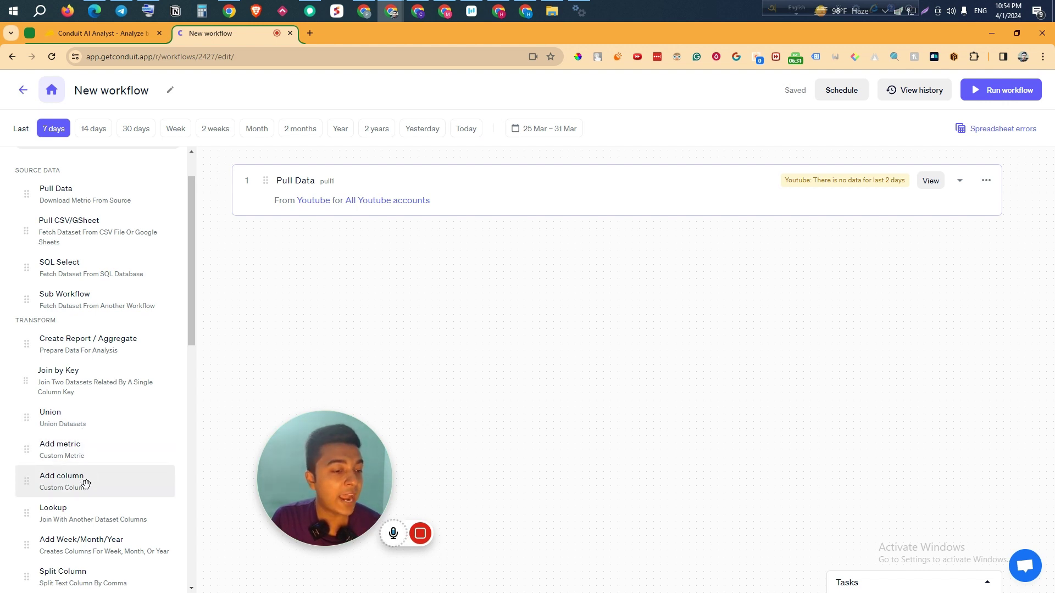
scroll(82, 478, "down", 6)
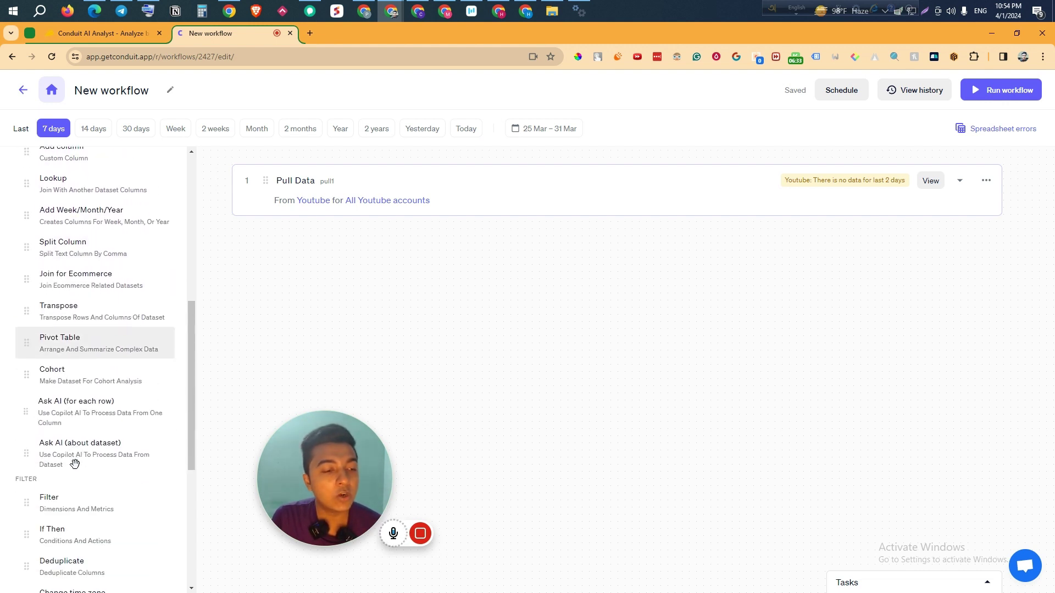
scroll(74, 463, "down", 4)
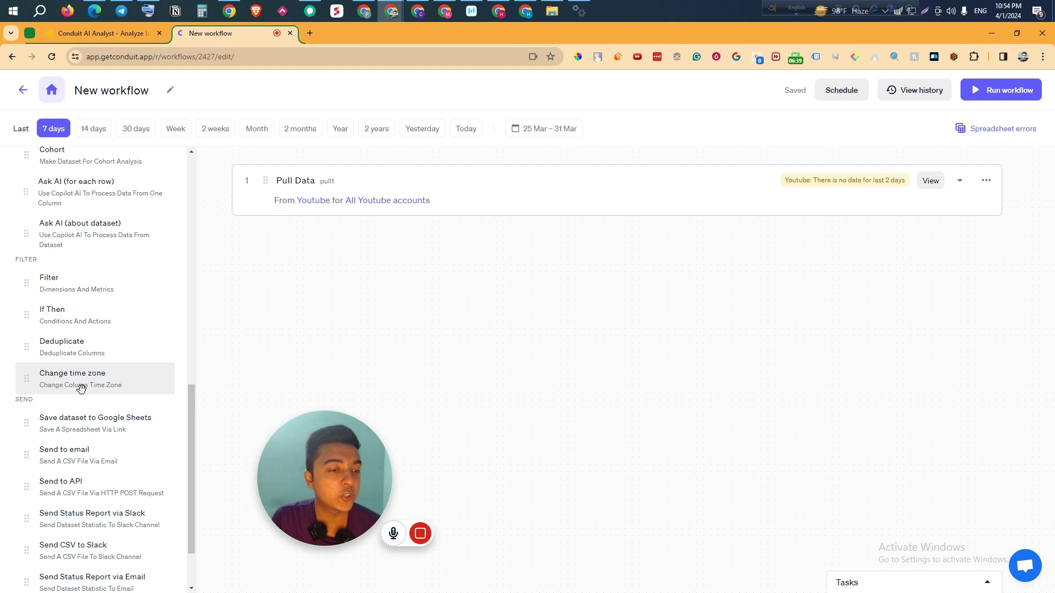
scroll(85, 424, "down", 2)
scroll(86, 422, "up", 8)
scroll(86, 421, "up", 3)
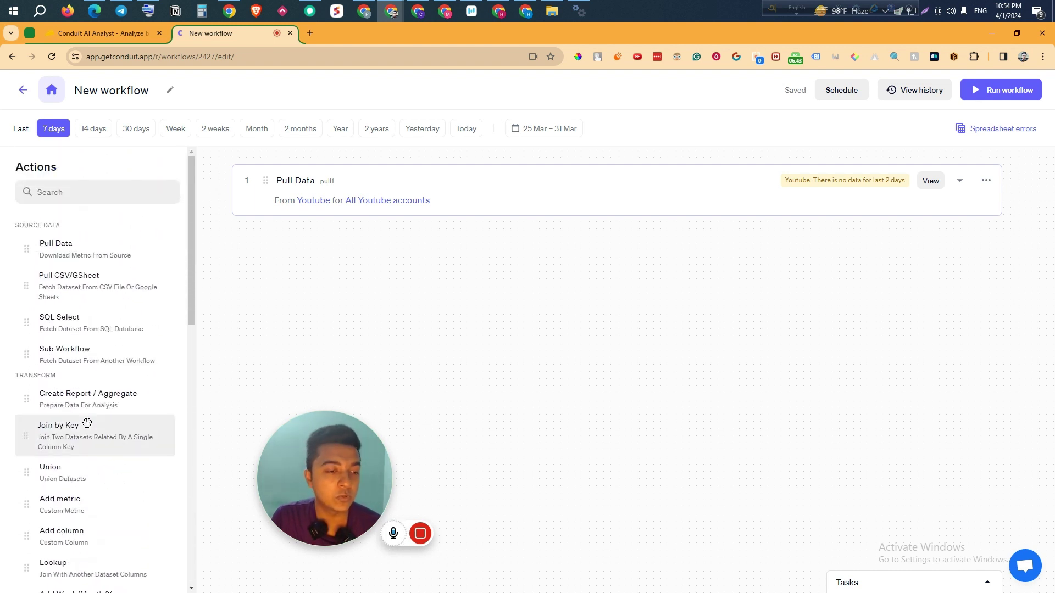
Add a Create Report / Aggregate action below Pull Data and set pull1 as its source dataset
left_click_drag(71, 394, 454, 252)
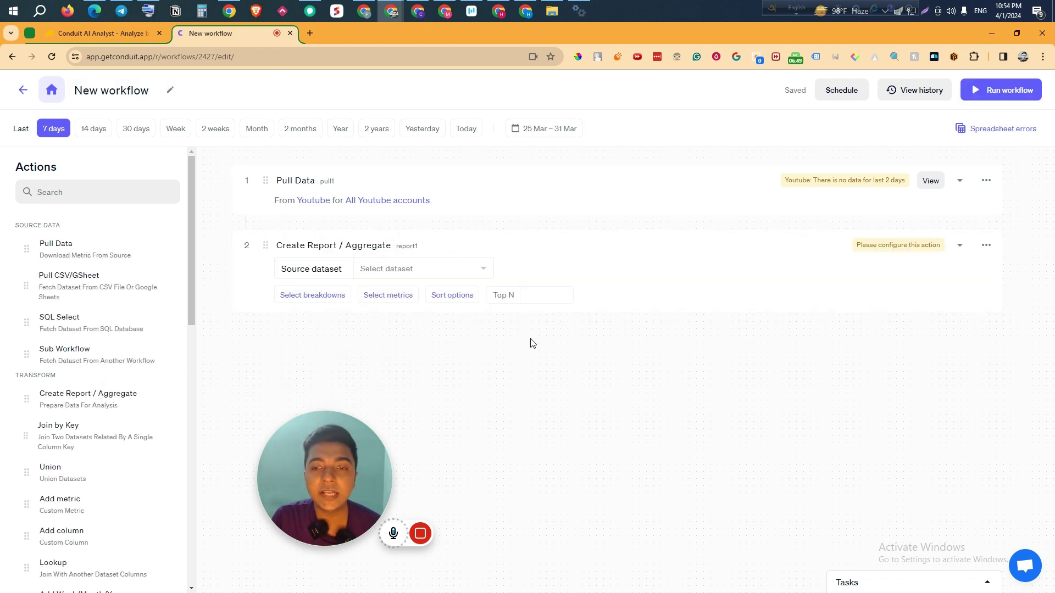
left_click_drag(345, 457, 112, 433)
left_click(396, 267)
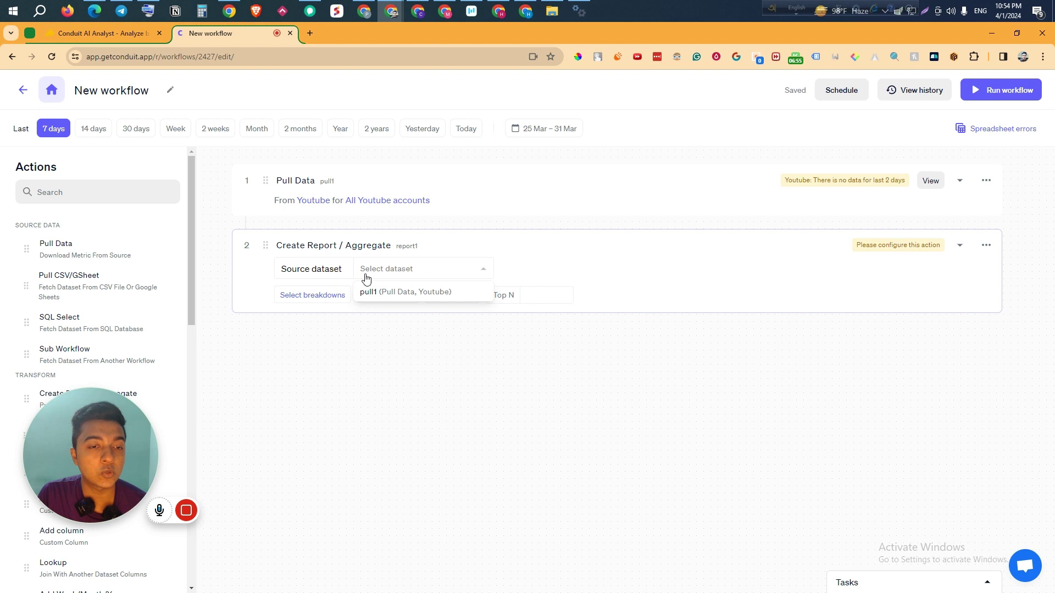
left_click(393, 292)
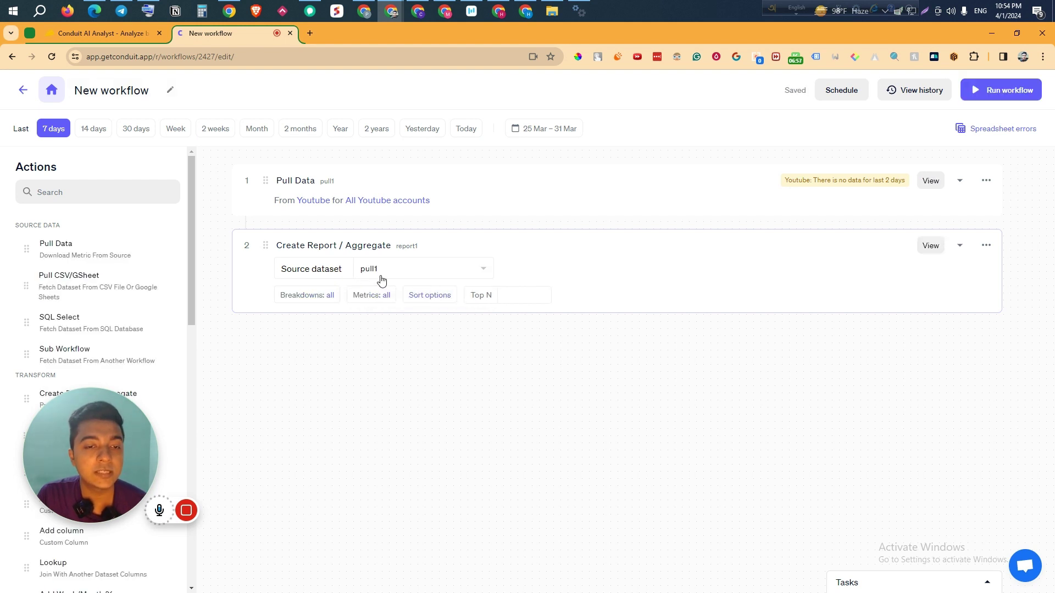
View the report1 dataset in the data browser and return to the workflow editor
left_click(923, 246)
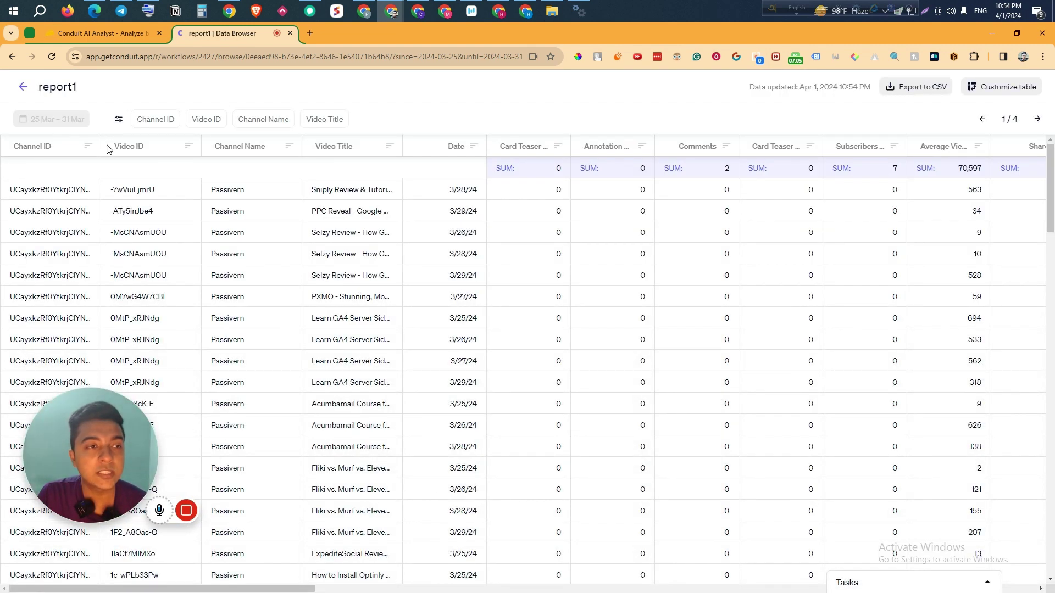
left_click(22, 86)
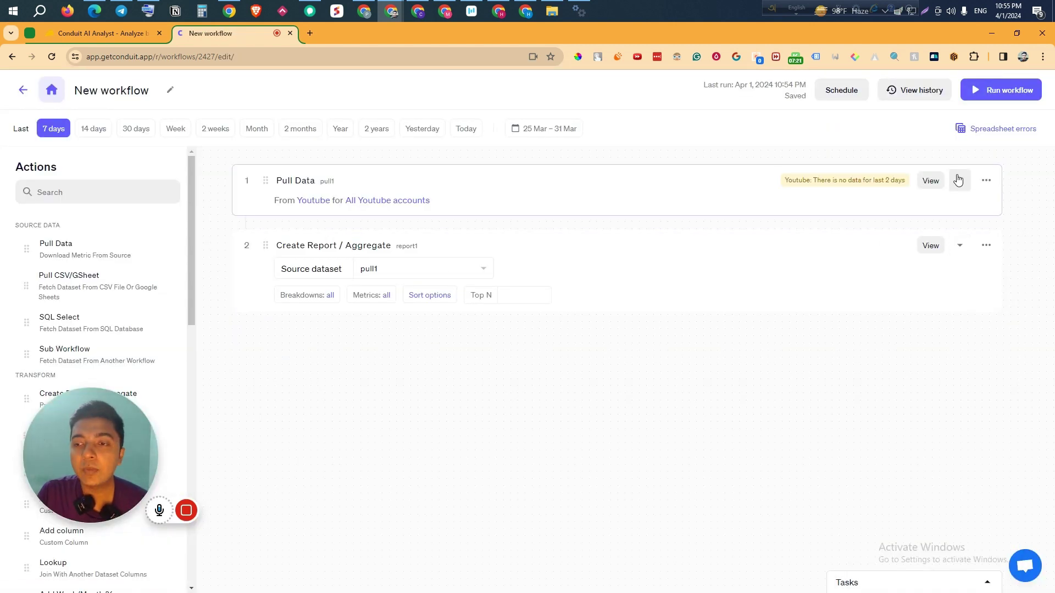
left_click(958, 178)
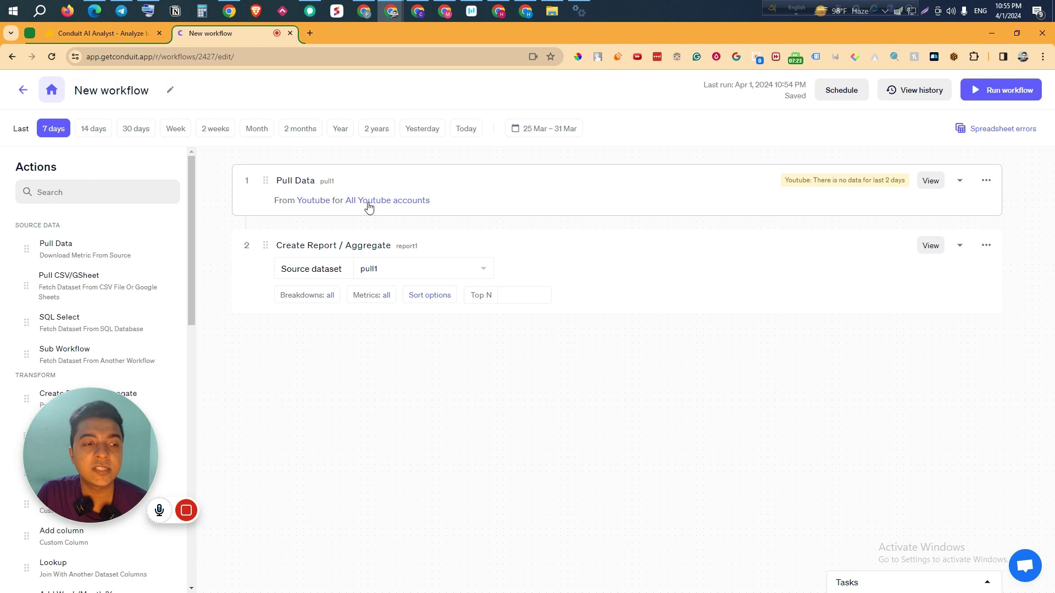
Review the dataset settings of the Create Report / Aggregate action and those of the Pull Data action
left_click(988, 247)
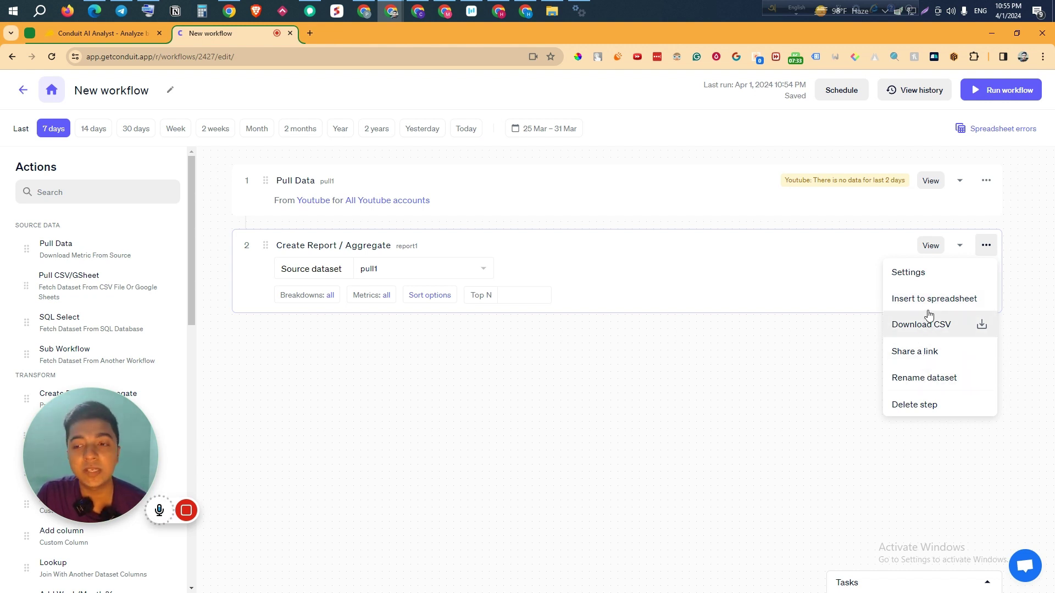
left_click(918, 278)
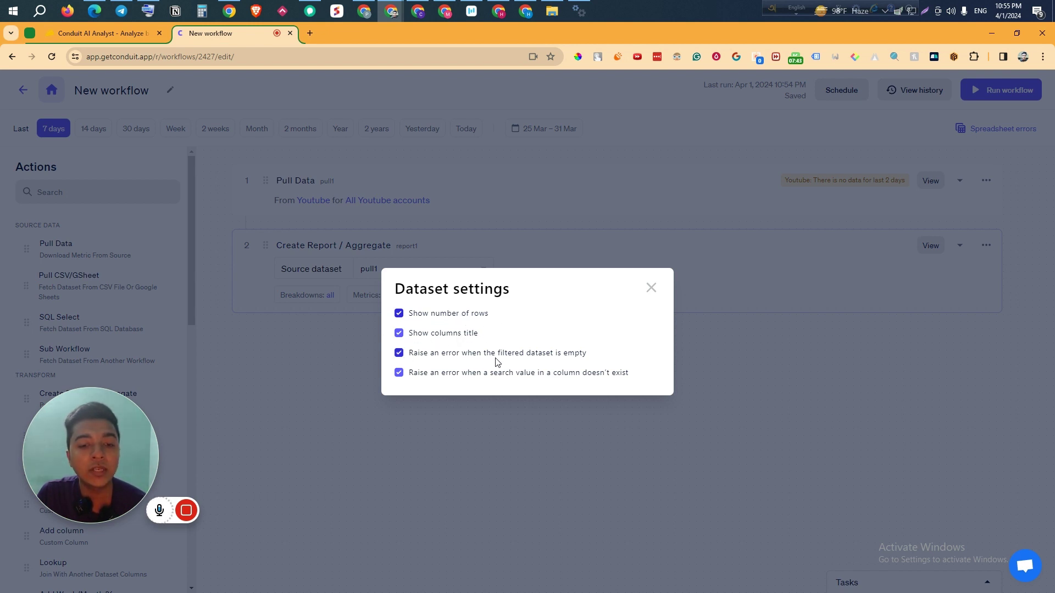
left_click(651, 288)
left_click(987, 181)
left_click(921, 216)
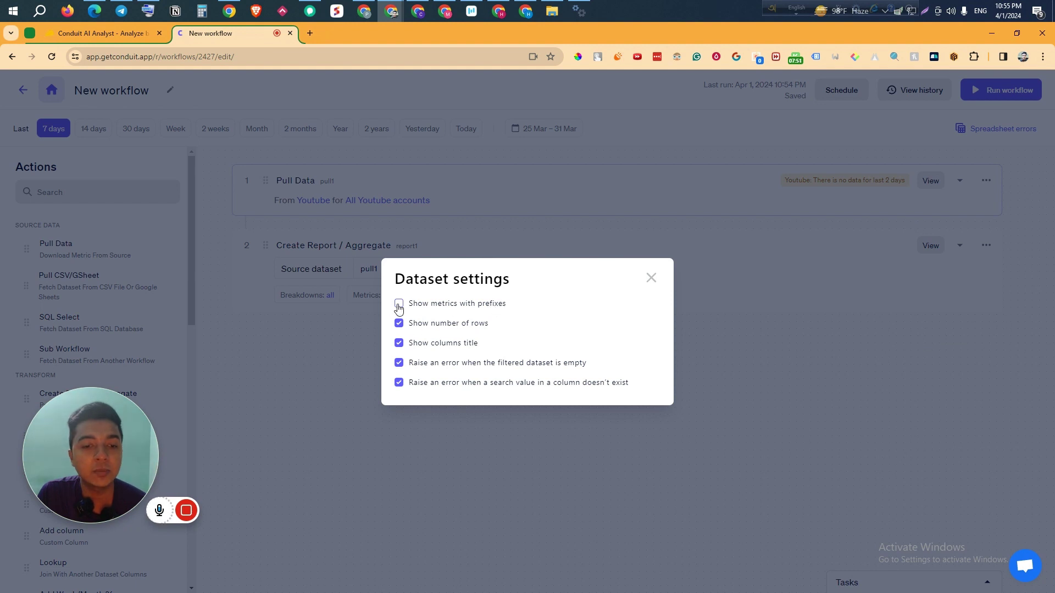
left_click(651, 278)
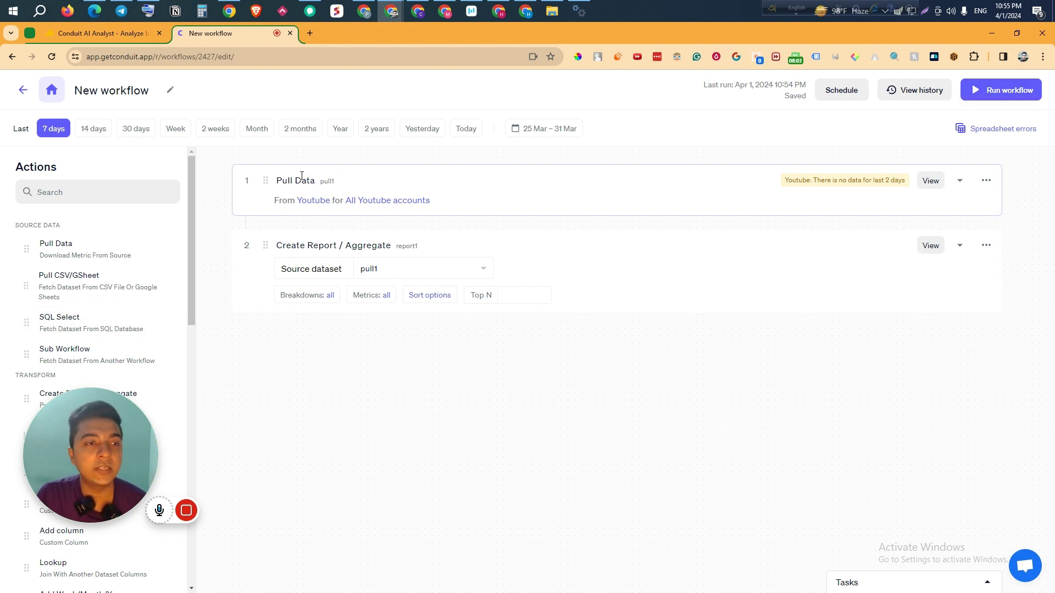
Review the weekday and time options for scheduled runs of the workflow, without saving a schedule
mouse_move(62, 482)
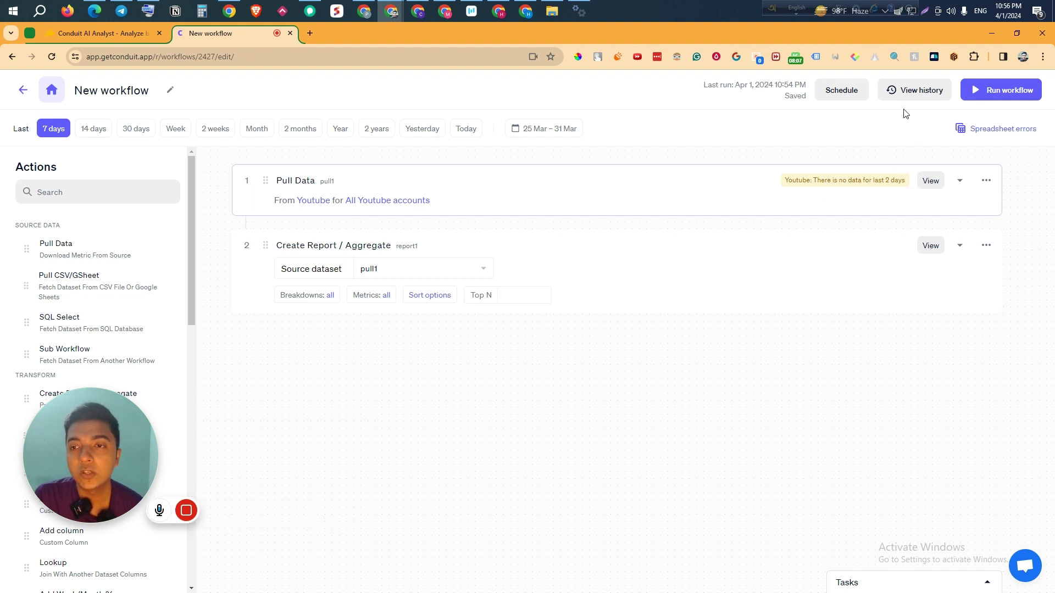
left_click(847, 97)
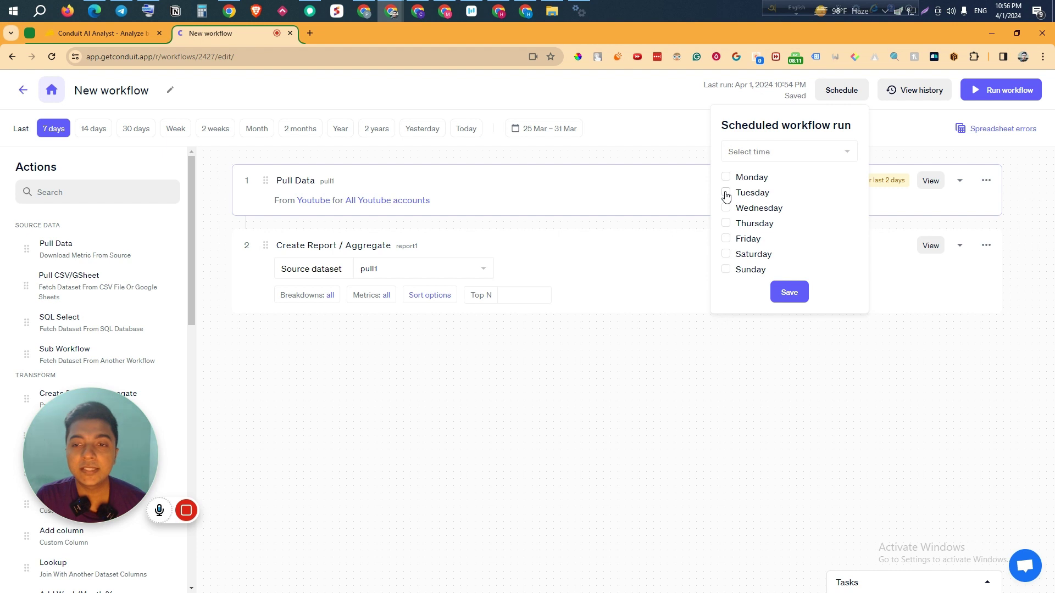
left_click(726, 209)
left_click(726, 240)
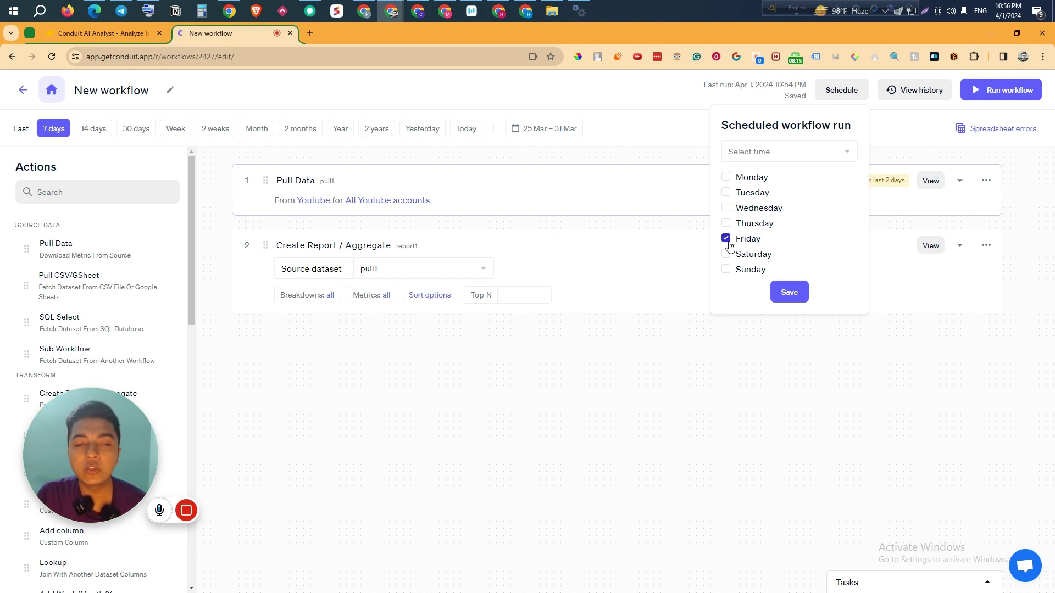
left_click(726, 239)
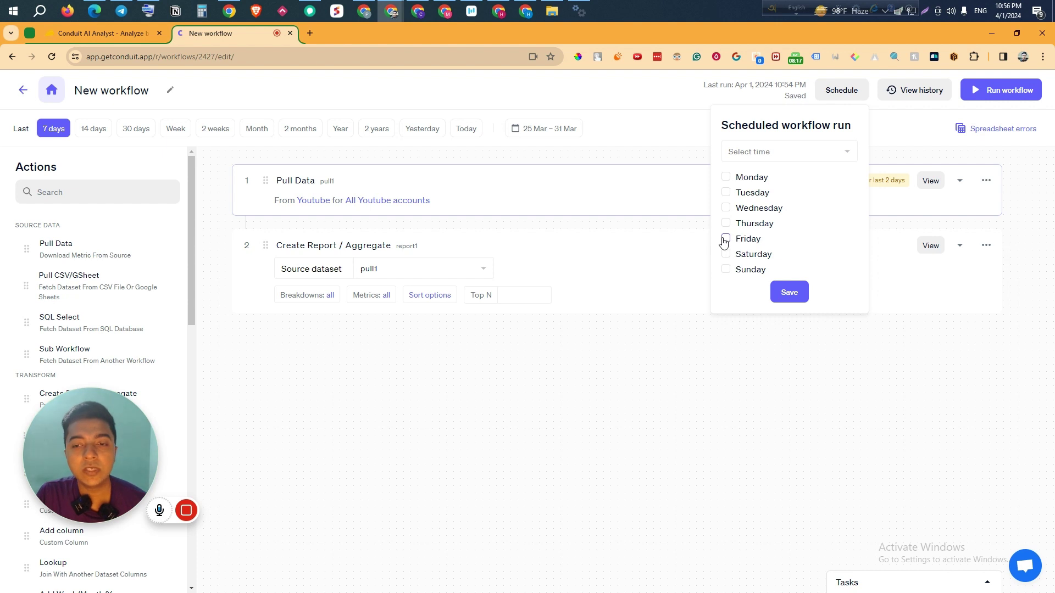
left_click(817, 367)
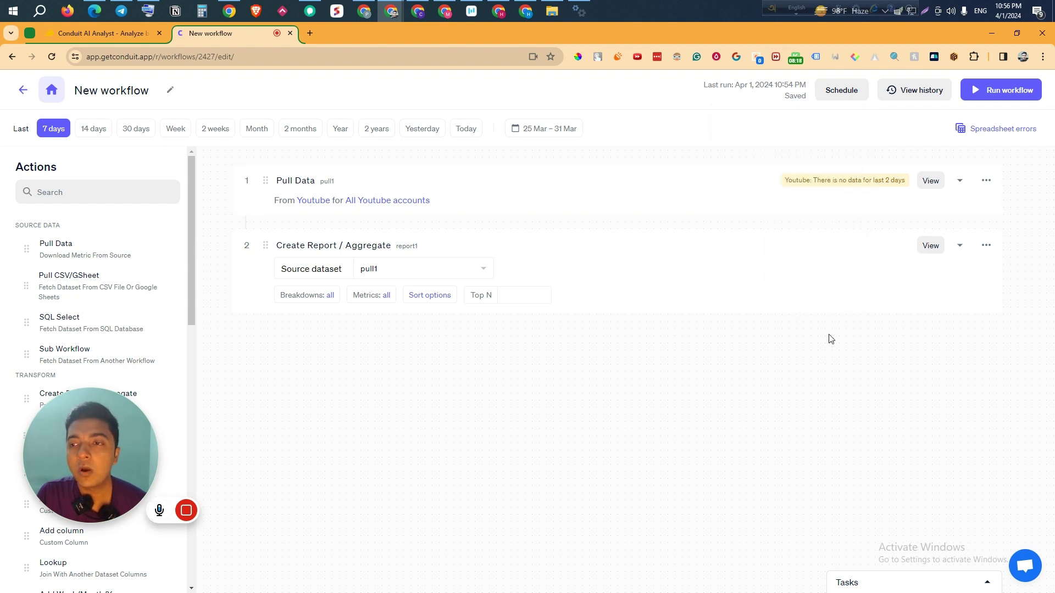
Run the workflow and copy the share link of the report1 dataset
left_click(992, 99)
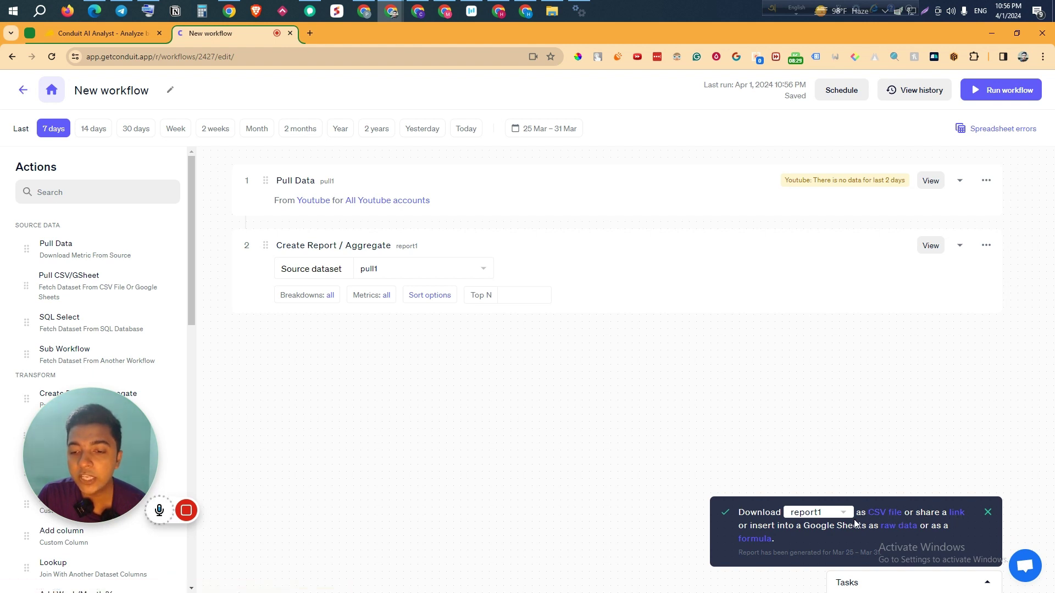
left_click(957, 513)
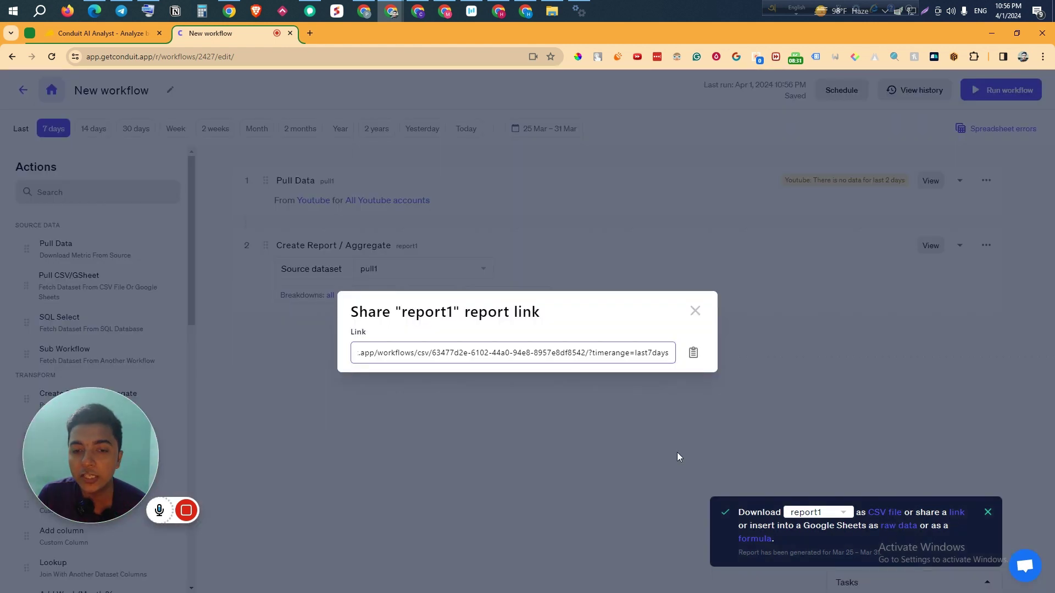
left_click(692, 352)
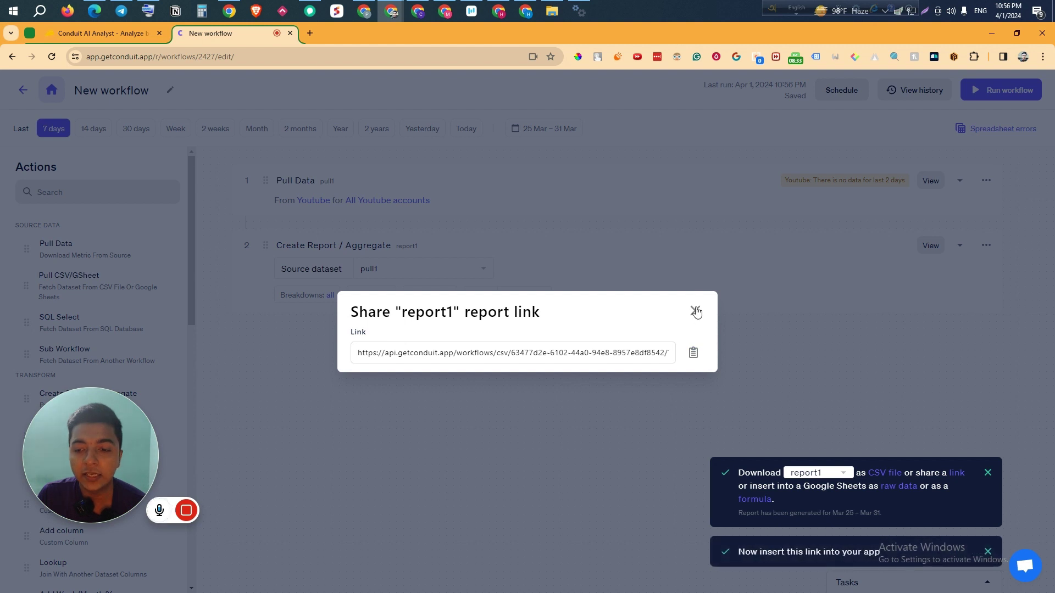
left_click(695, 311)
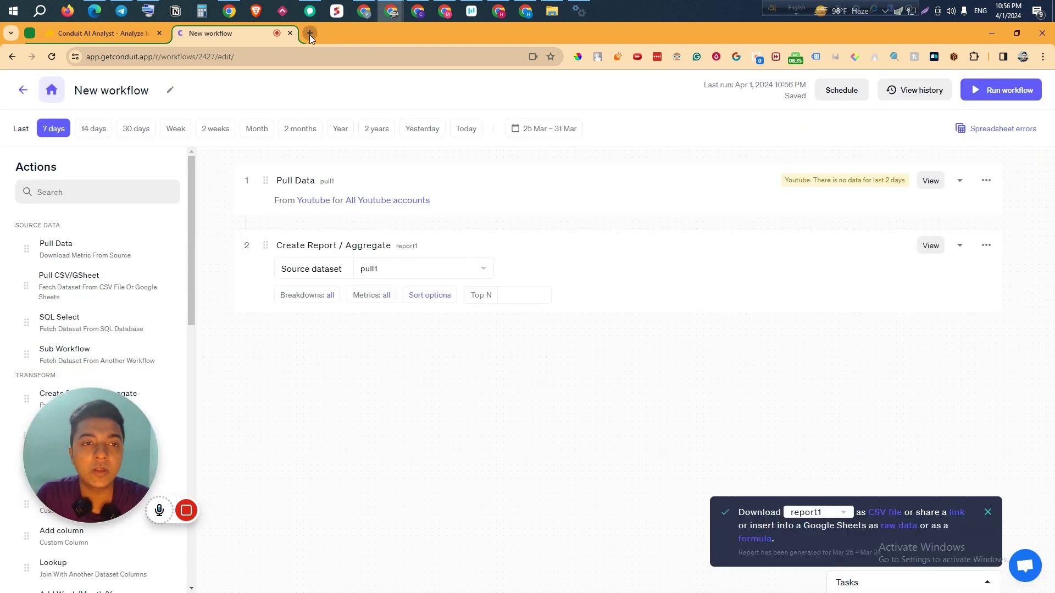
Open the copied link in a new browser tab to download report1.csv, and check the file in the recent downloads
left_click(310, 34)
key("ctrl+v")
key("Return")
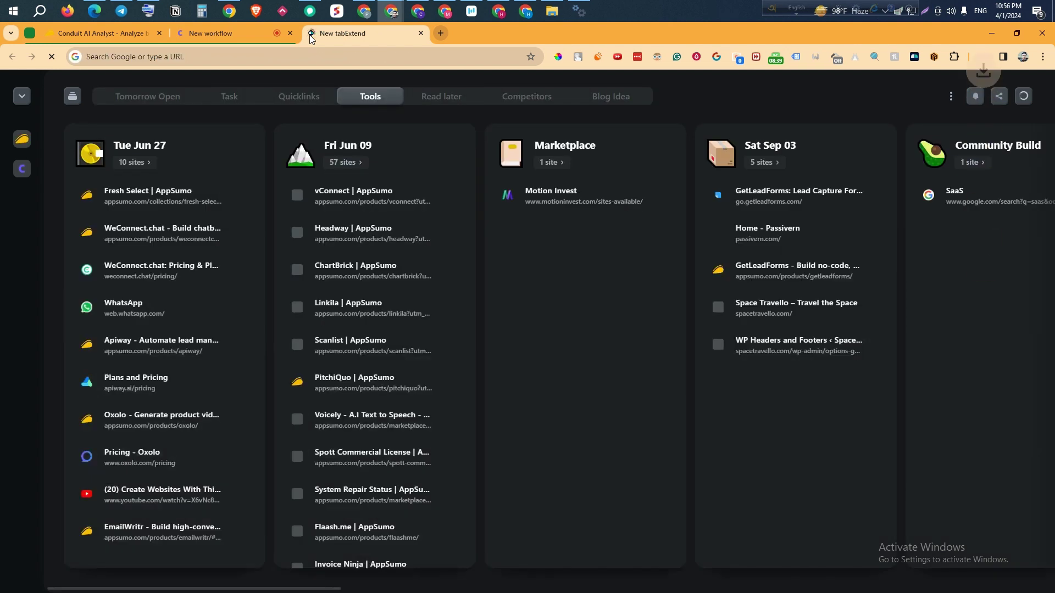
left_click(200, 39)
left_click(983, 57)
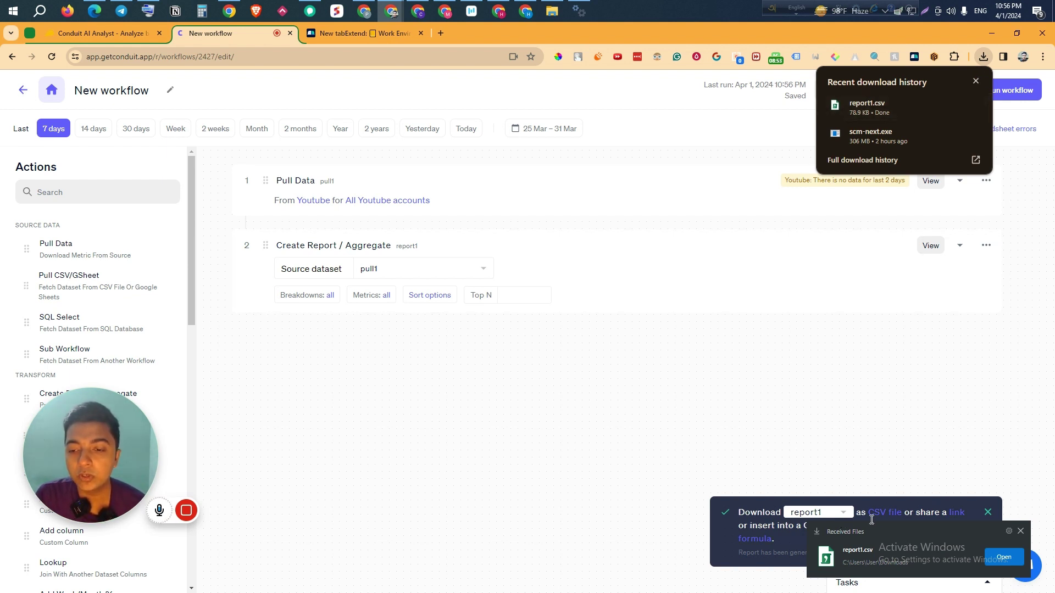
mouse_move(912, 115)
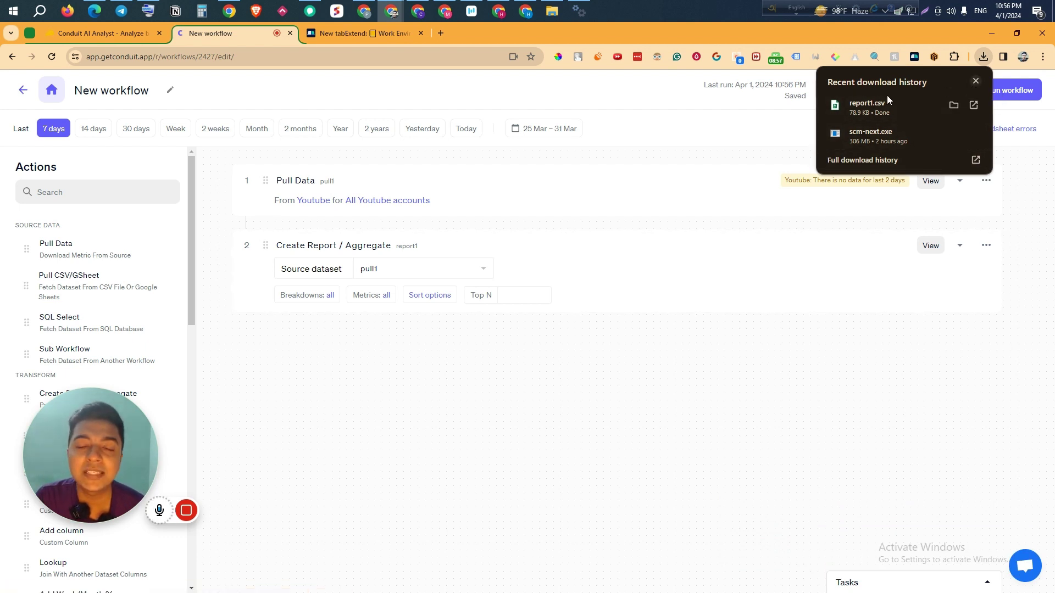
left_click(975, 80)
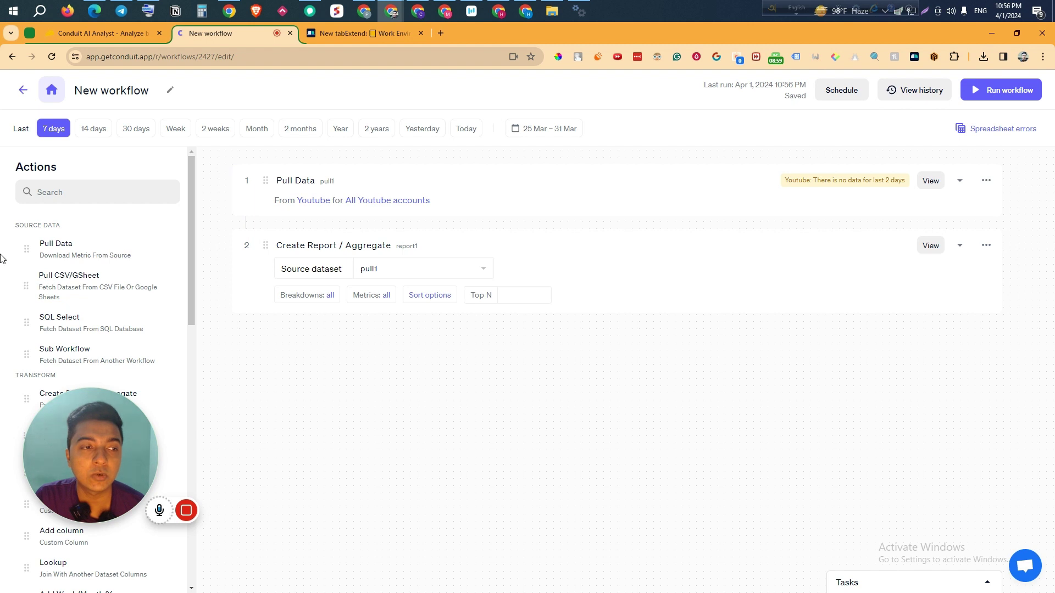
Start a new dashboard and choose the Youtube connection, the Passivern account and the Youtube data schema as a source
left_click(23, 90)
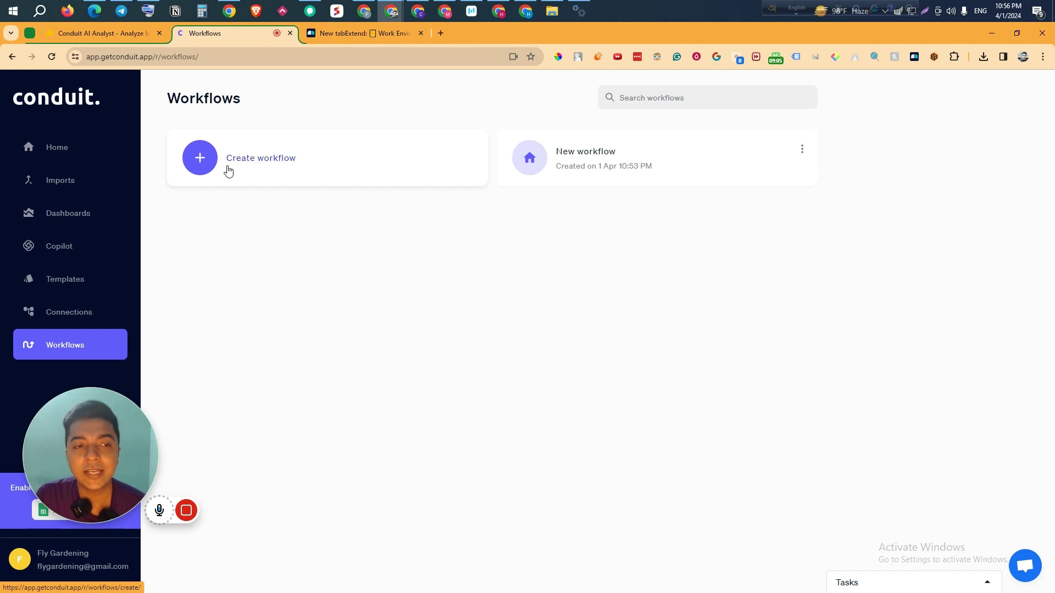
left_click(68, 211)
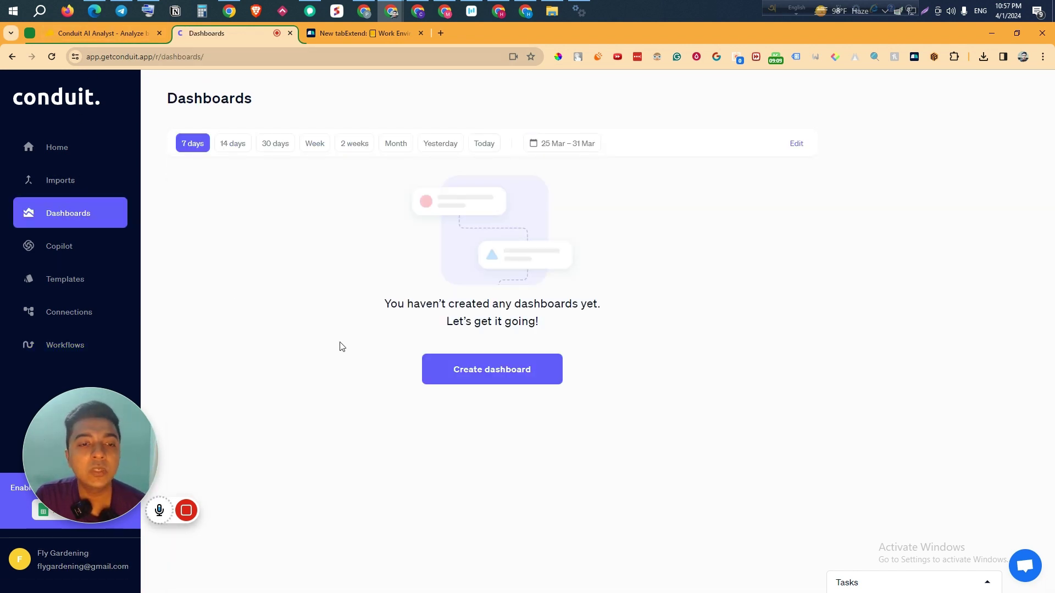
left_click(469, 380)
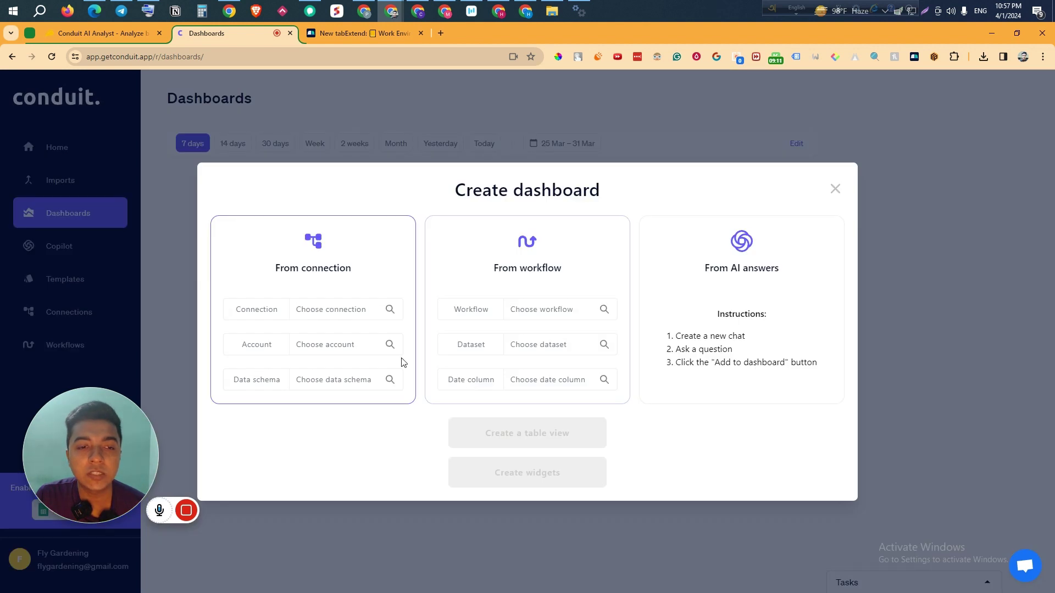
left_click(347, 306)
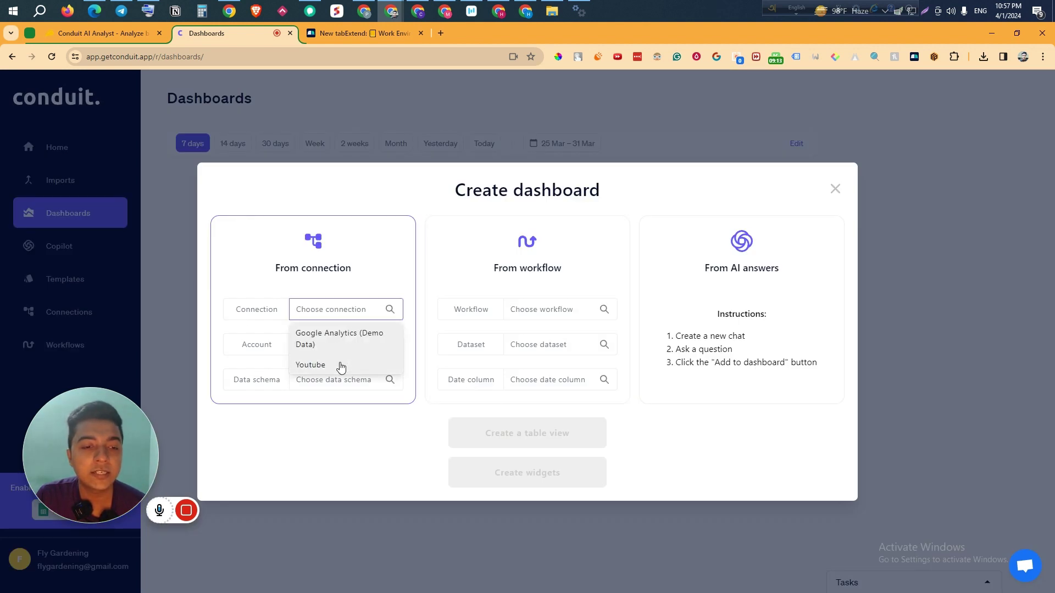
left_click(342, 365)
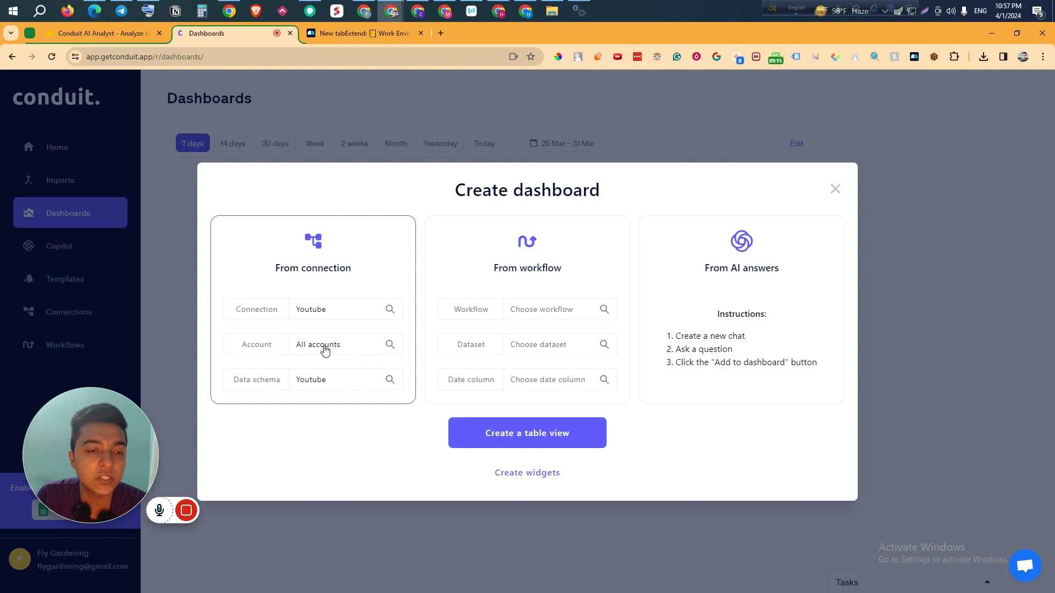
left_click(325, 345)
left_click(329, 393)
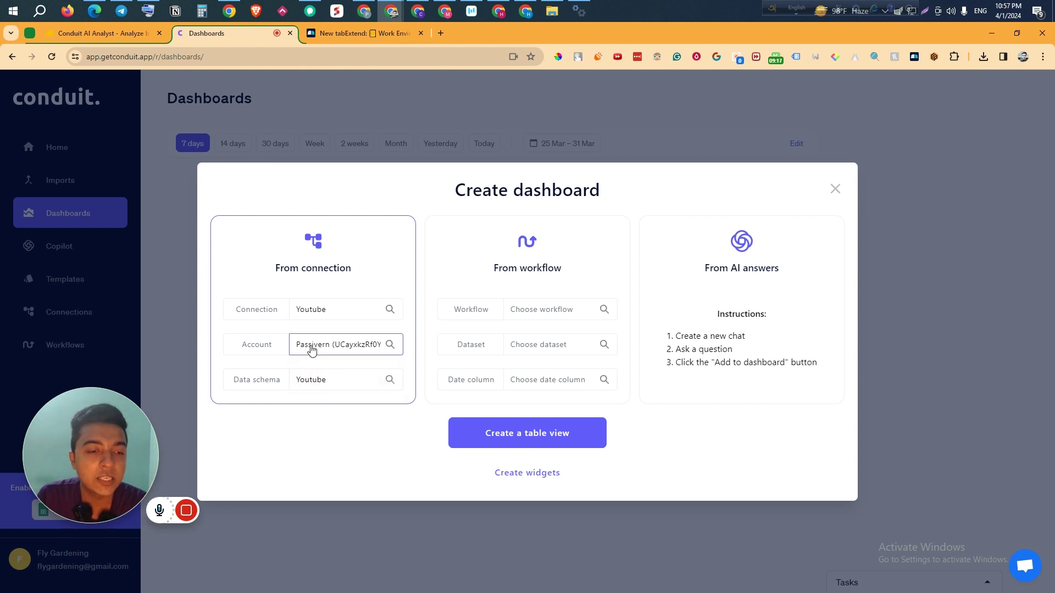
left_click(320, 388)
left_click(327, 408)
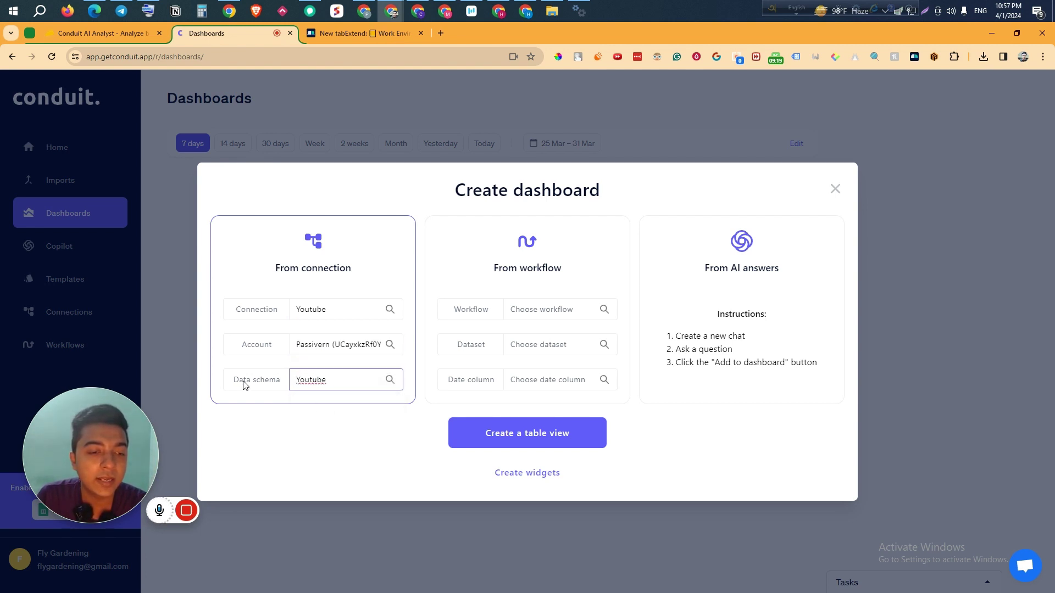
Create a table view dashboard from New workflow with dataset pull1 and date column Date, and refresh its data
left_click(560, 308)
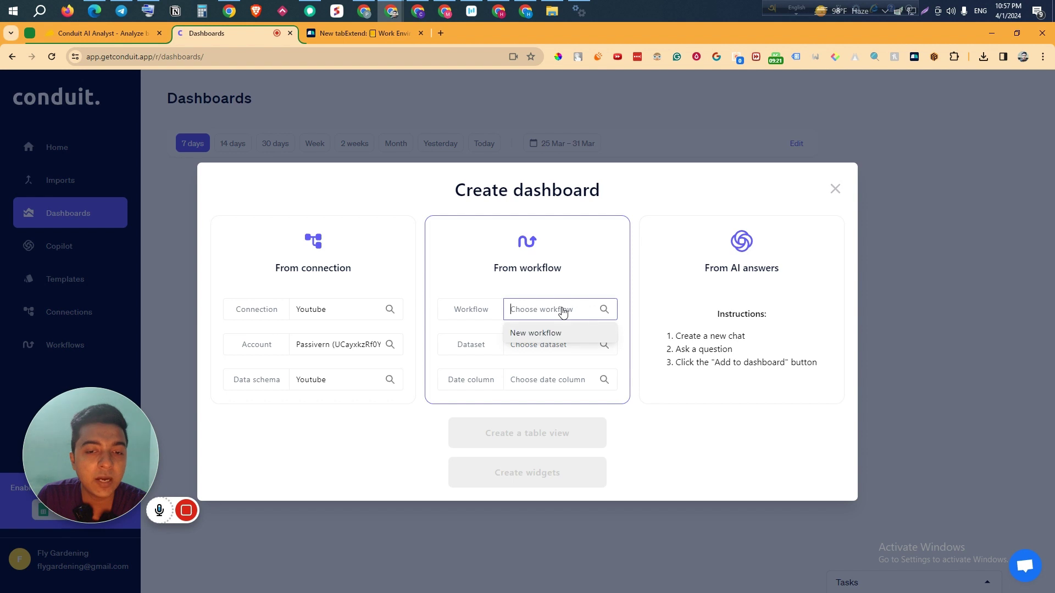
left_click(535, 336)
left_click(536, 344)
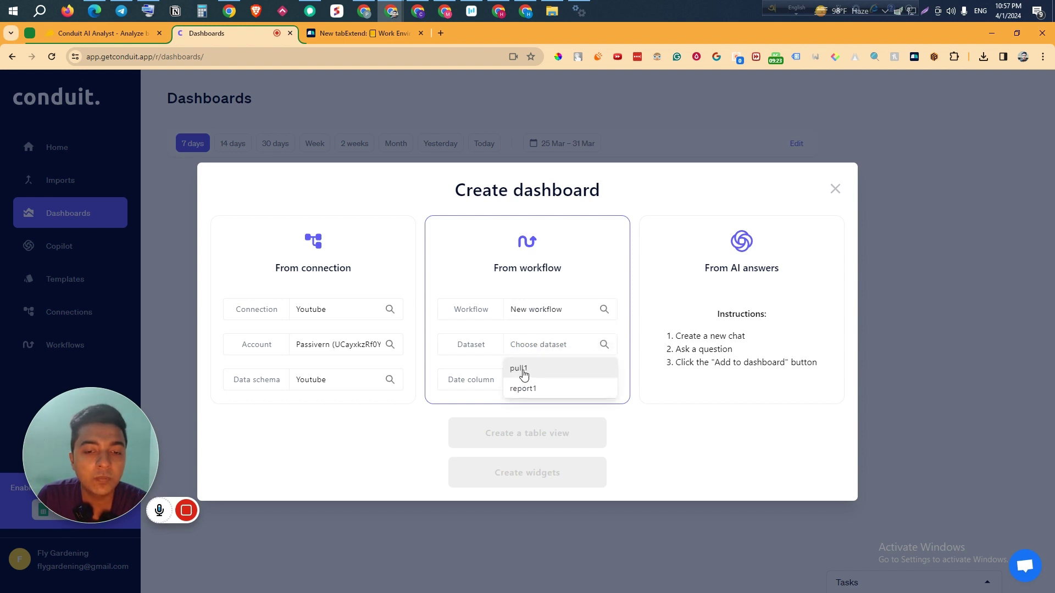
left_click(522, 368)
left_click(537, 379)
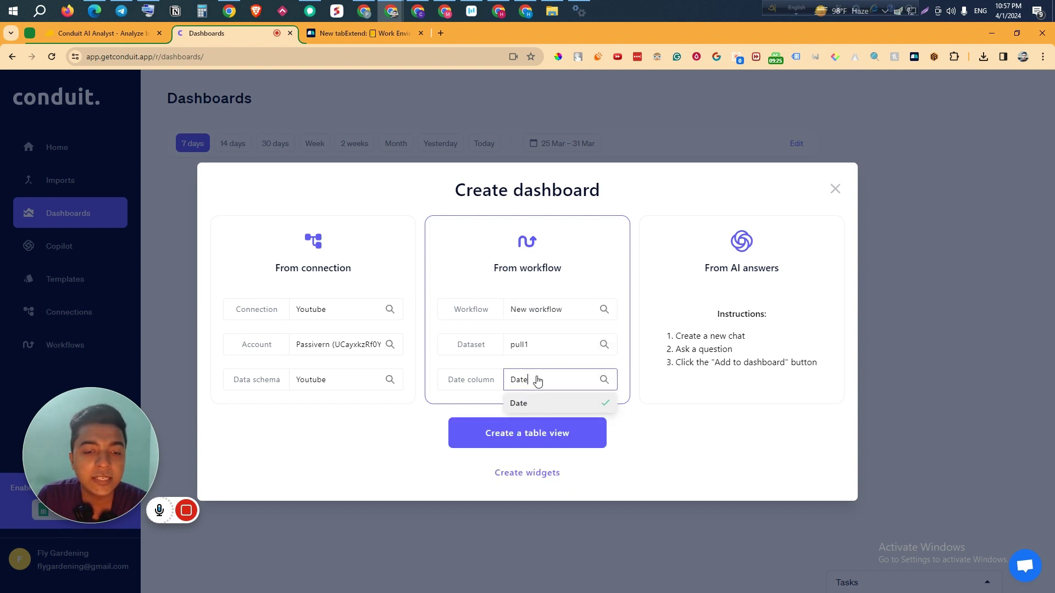
left_click(530, 404)
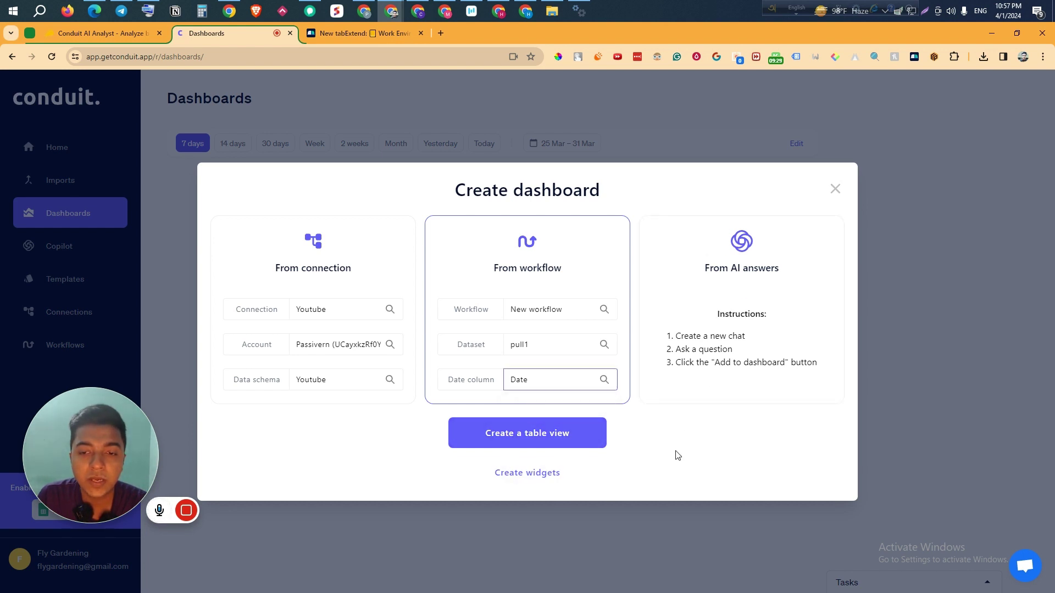
left_click(525, 445)
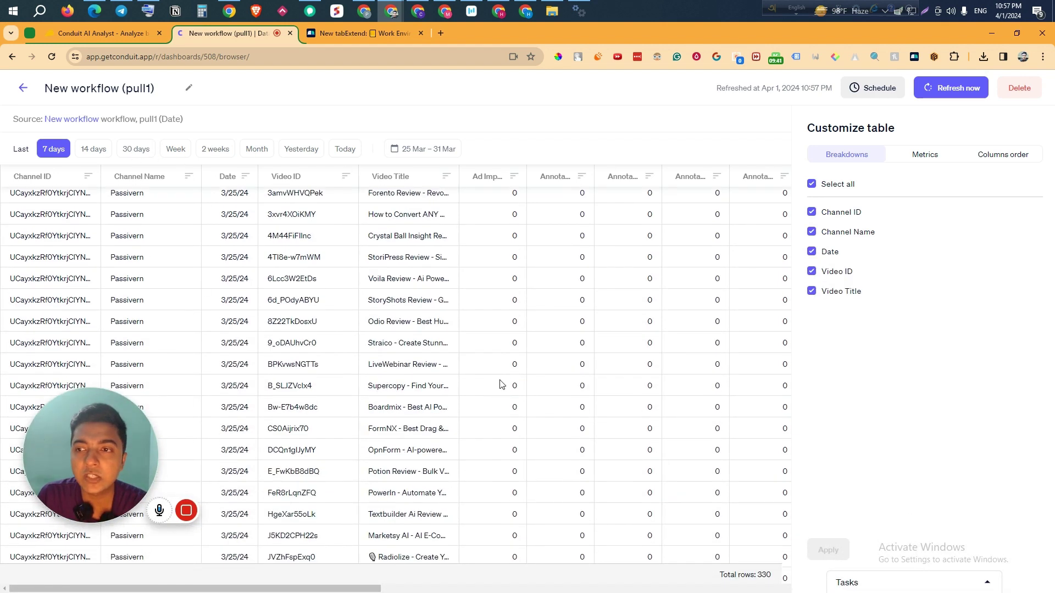
left_click(967, 91)
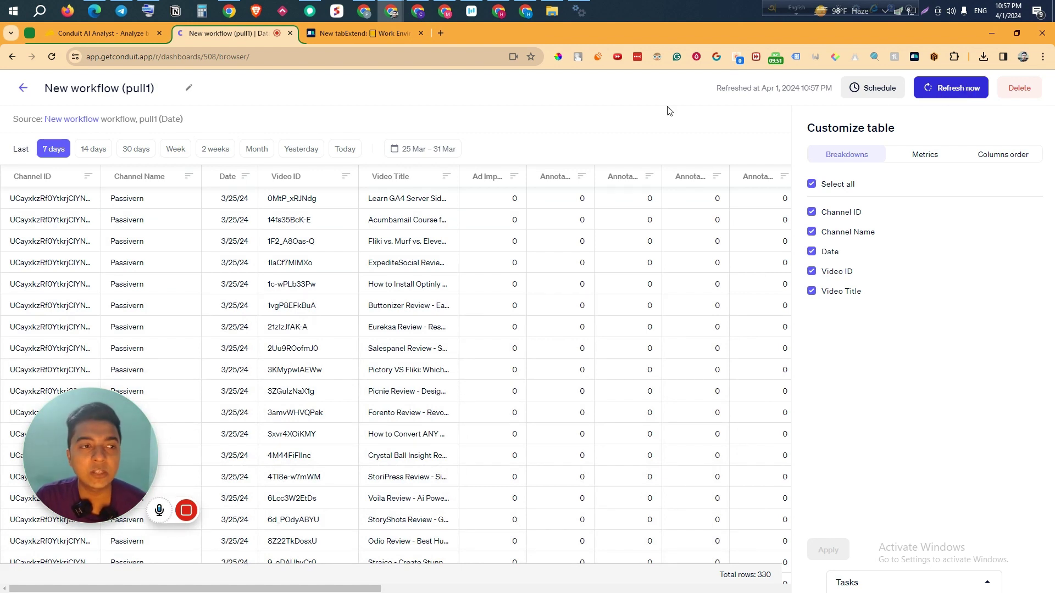
left_click(25, 88)
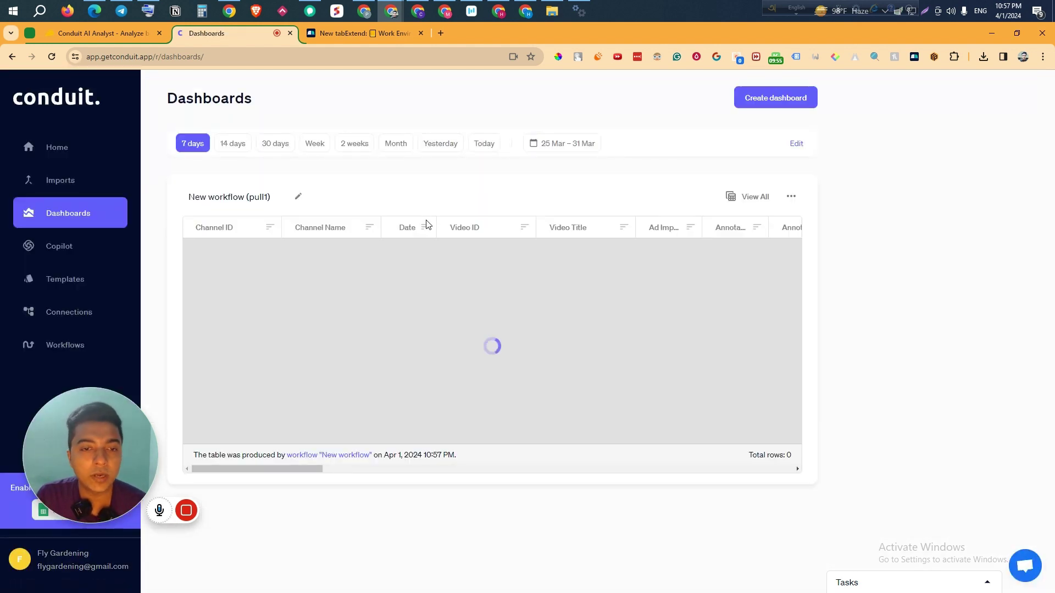
Examine the list of connected and connectable sources available for creating a new import
left_click(71, 183)
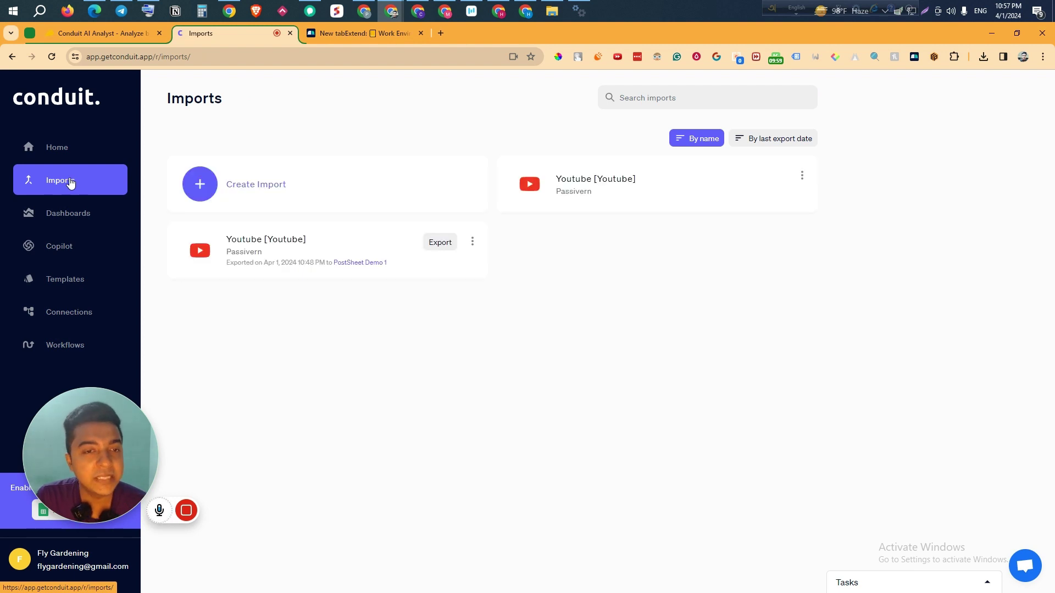
left_click(239, 190)
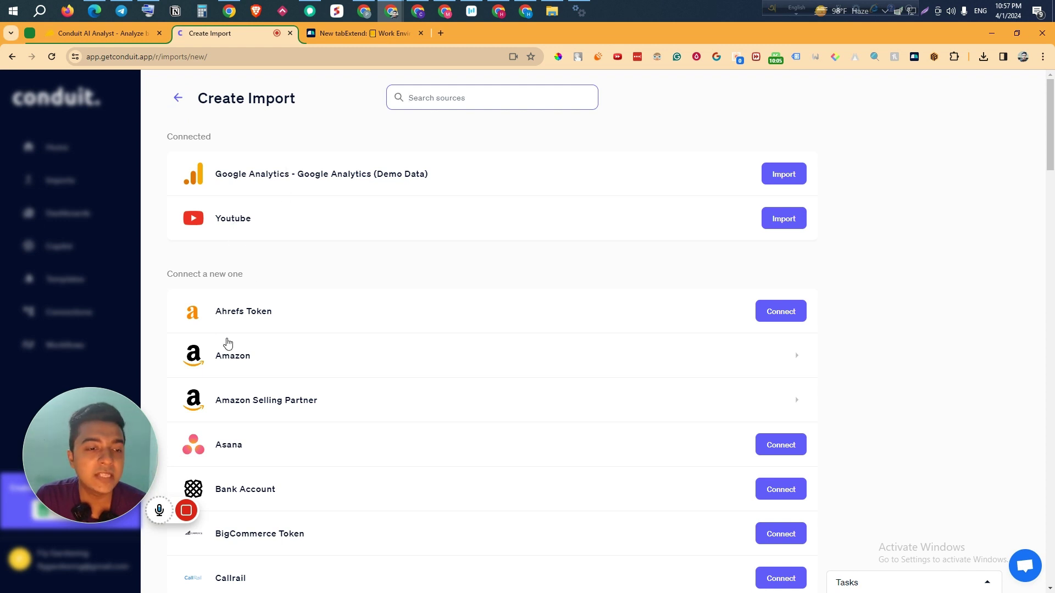
scroll(229, 344, "down", 2)
scroll(235, 351, "down", 2)
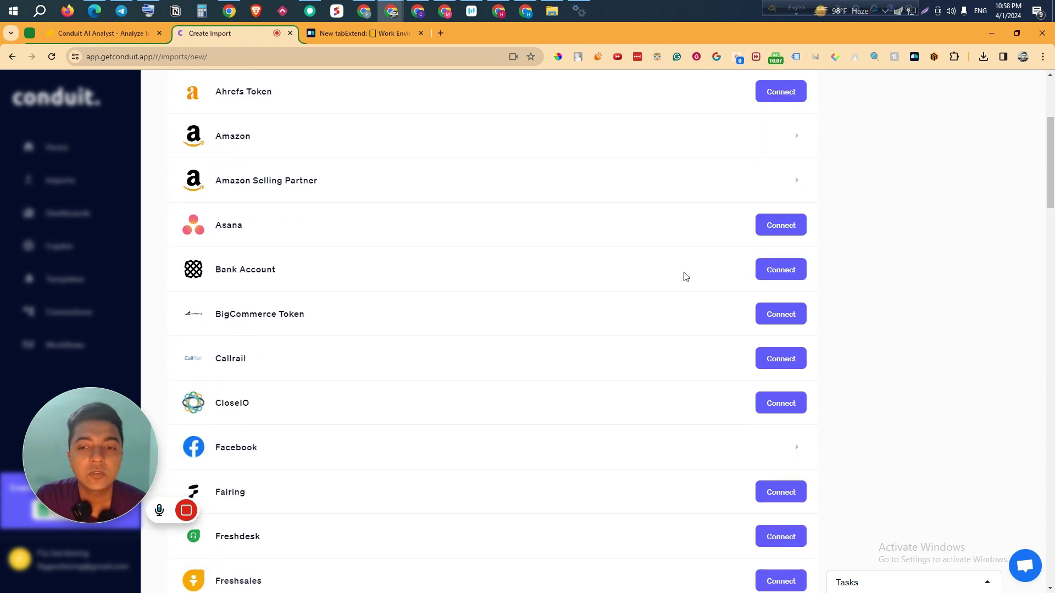
scroll(290, 370, "down", 3)
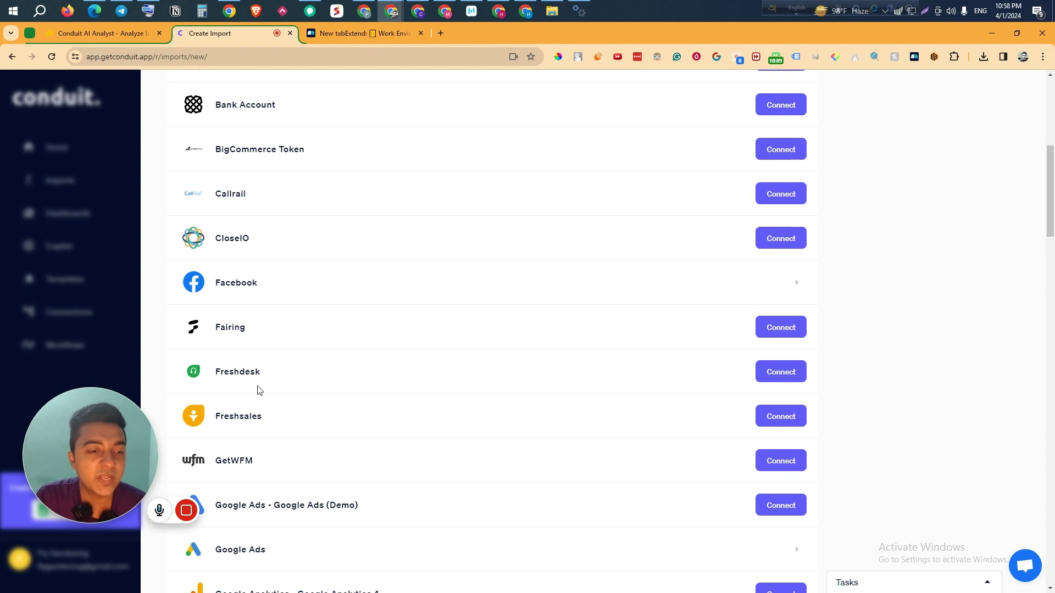
scroll(228, 305, "down", 2)
scroll(269, 417, "down", 15)
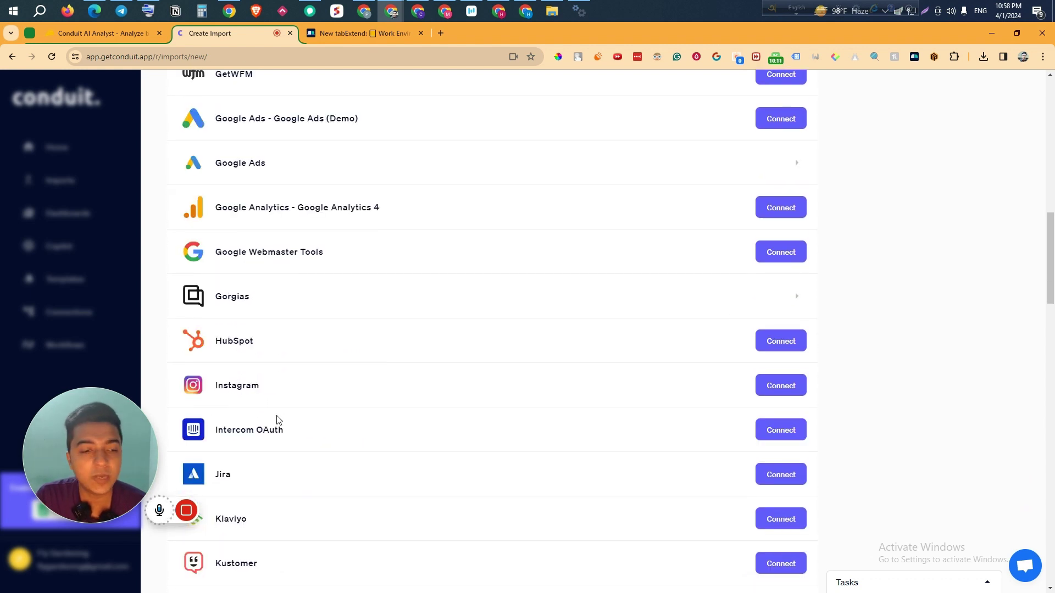
scroll(277, 420, "up", 5)
Revisit the imports and workflows lists and switch to the Conduit AI Analyst deal page on AppSumo
left_click(73, 176)
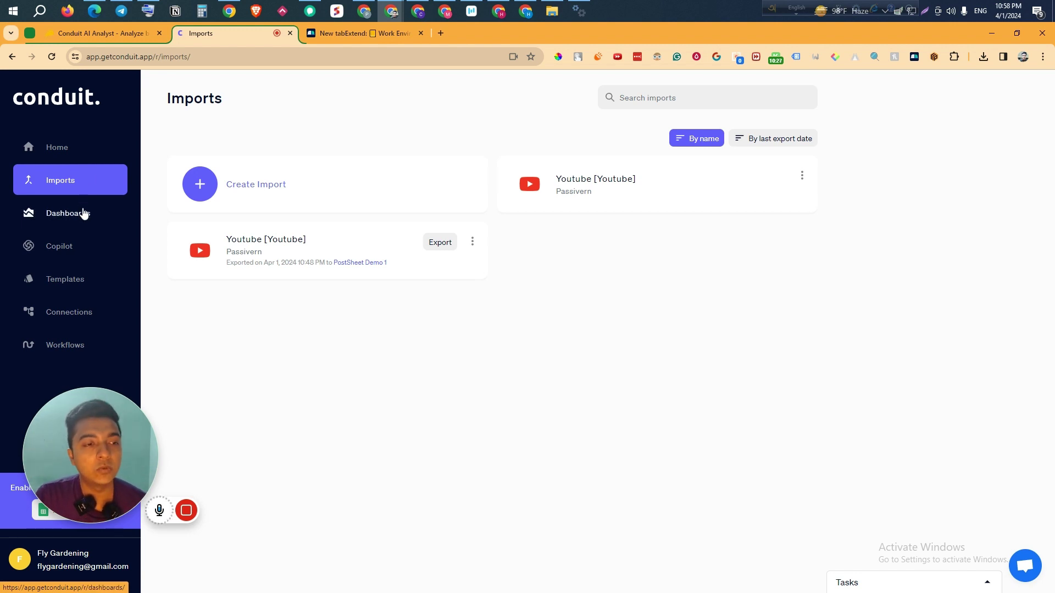
left_click(71, 346)
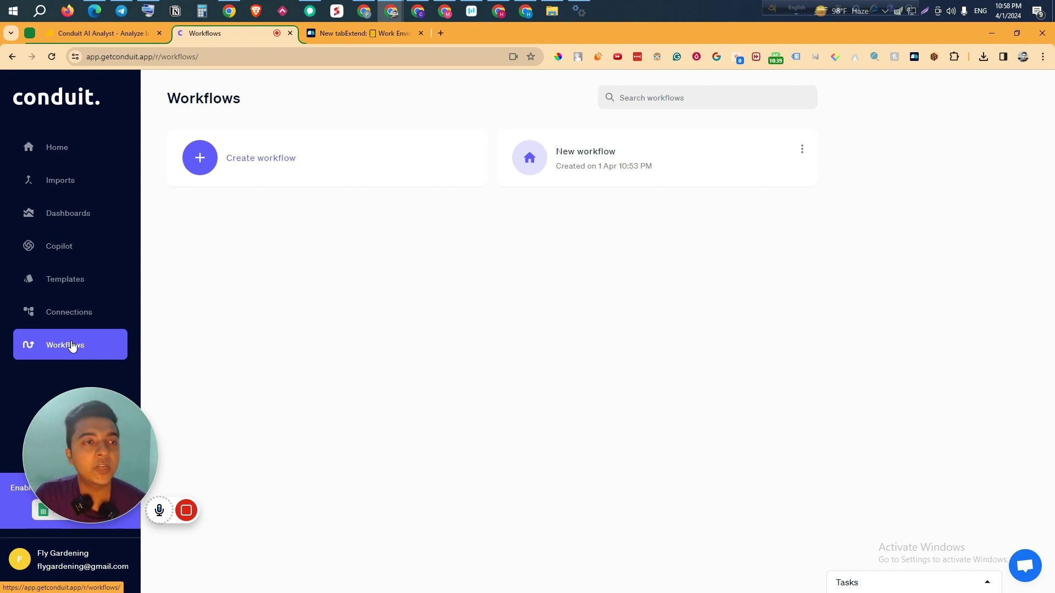
left_click(94, 34)
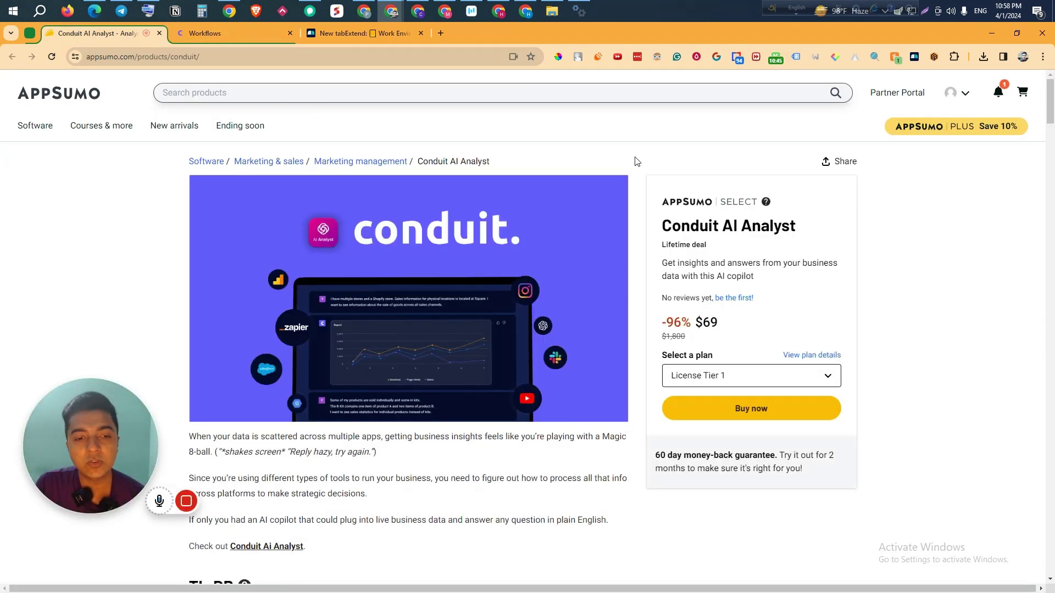
Examine the Conduit AI Analyst deal page's introduction, TL;DR summary and At-a-glance section with its audiences, integrations and features
scroll(634, 159, "down", 1)
scroll(636, 168, "down", 1)
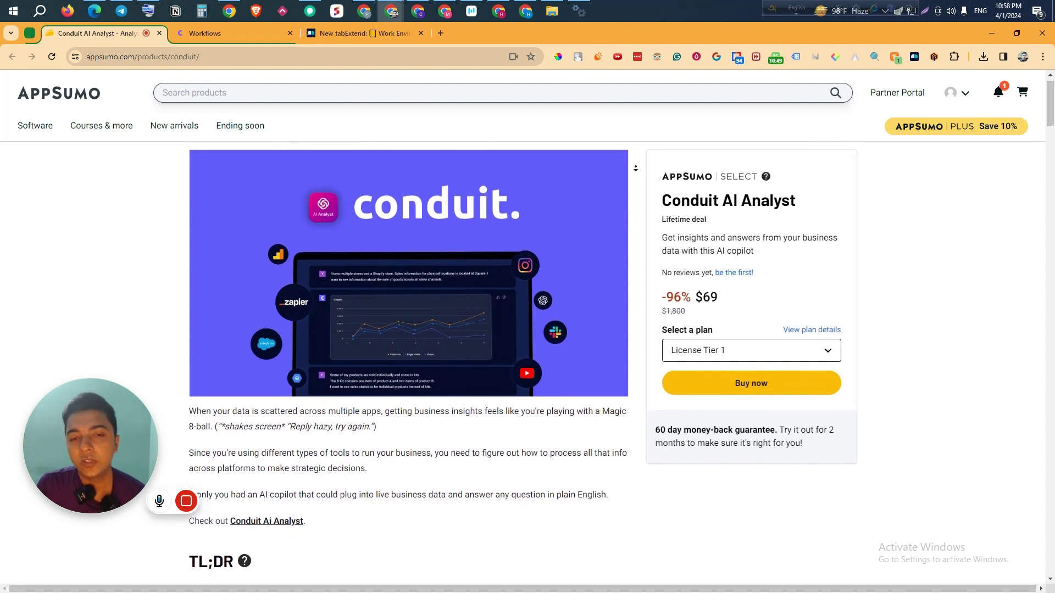
scroll(636, 168, "down", 1)
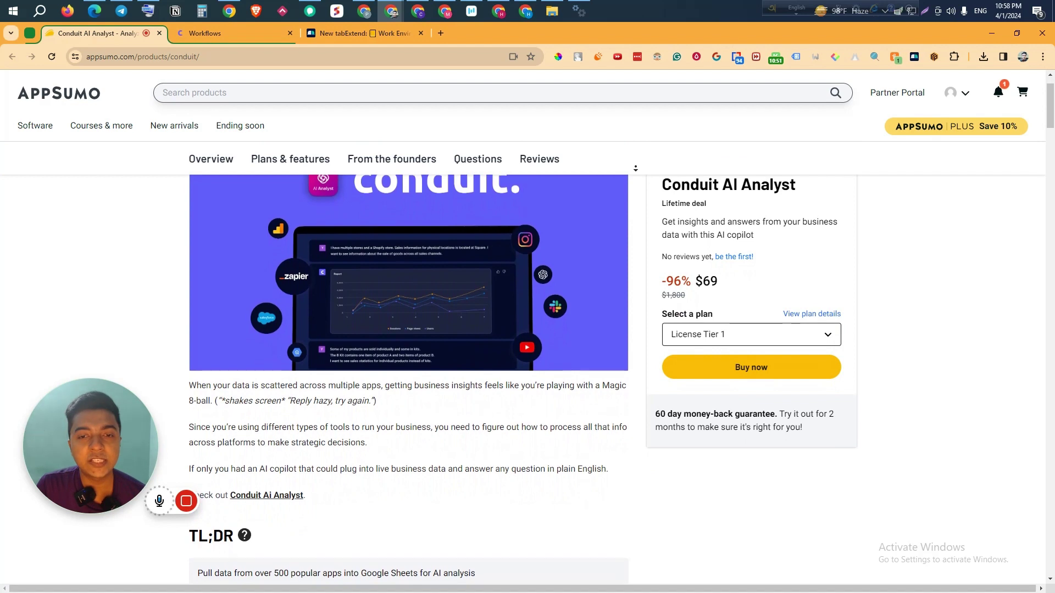
scroll(636, 168, "down", 1)
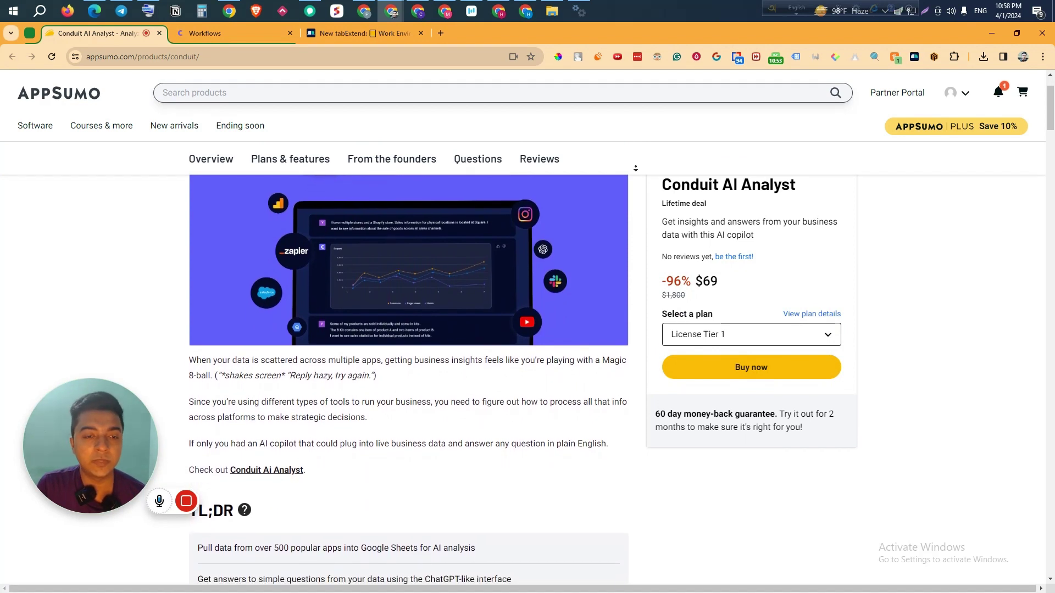
scroll(636, 168, "down", 1)
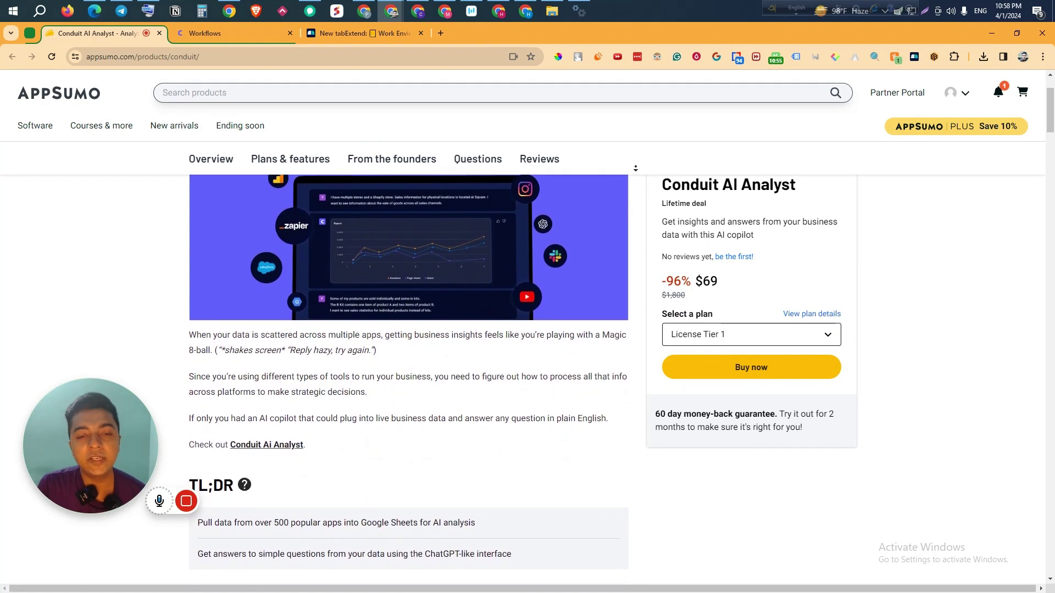
scroll(636, 169, "down", 1)
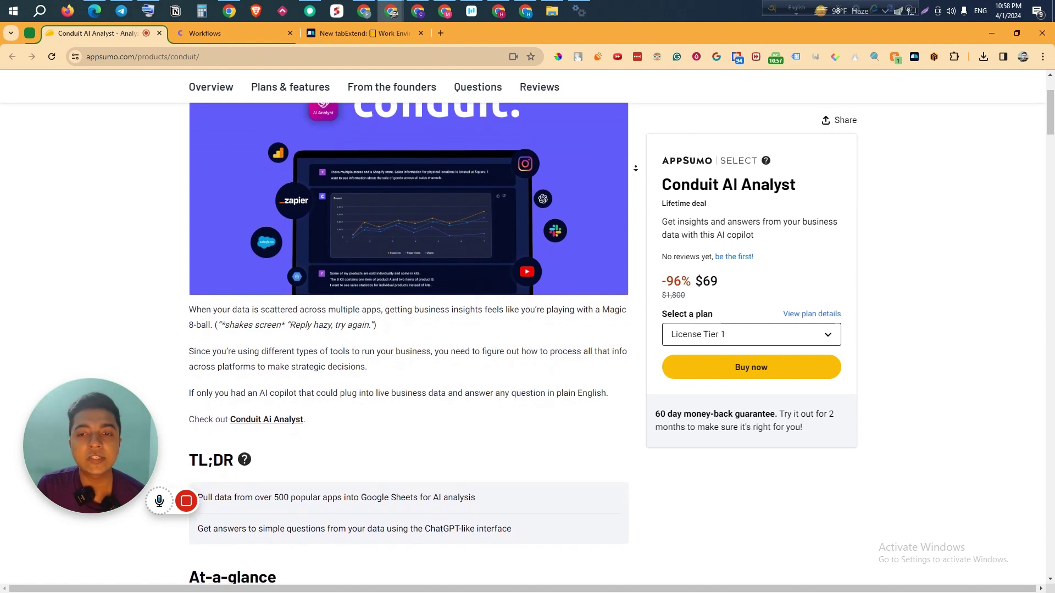
scroll(636, 168, "down", 1)
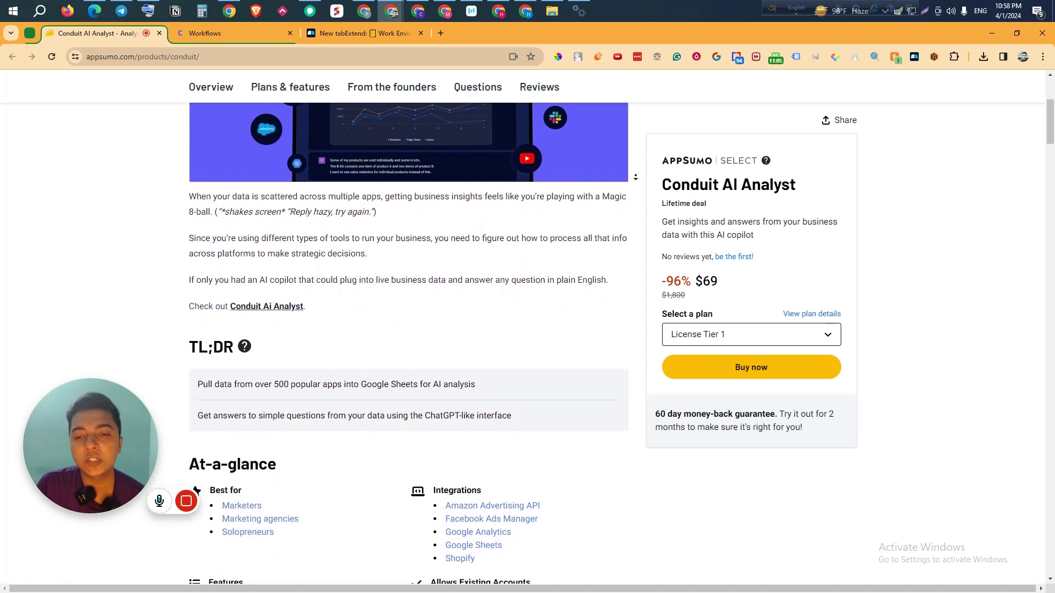
scroll(635, 177, "down", 1)
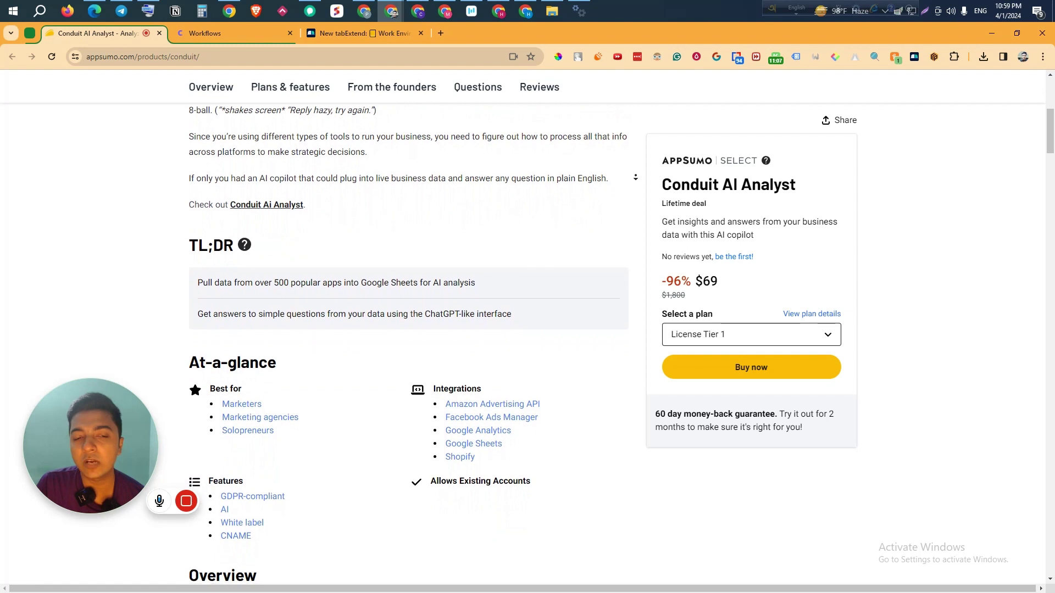
scroll(636, 187, "down", 5)
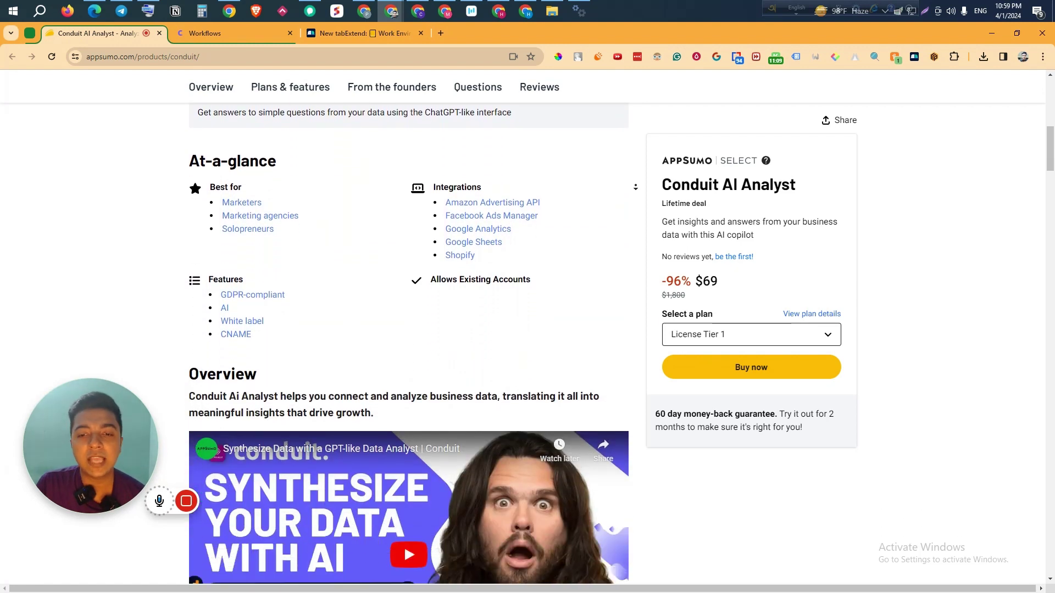
Read through the deal's Overview on data sources, Copilot, dashboards and automated workflows, continuing down to the license tier plans
scroll(636, 186, "down", 5)
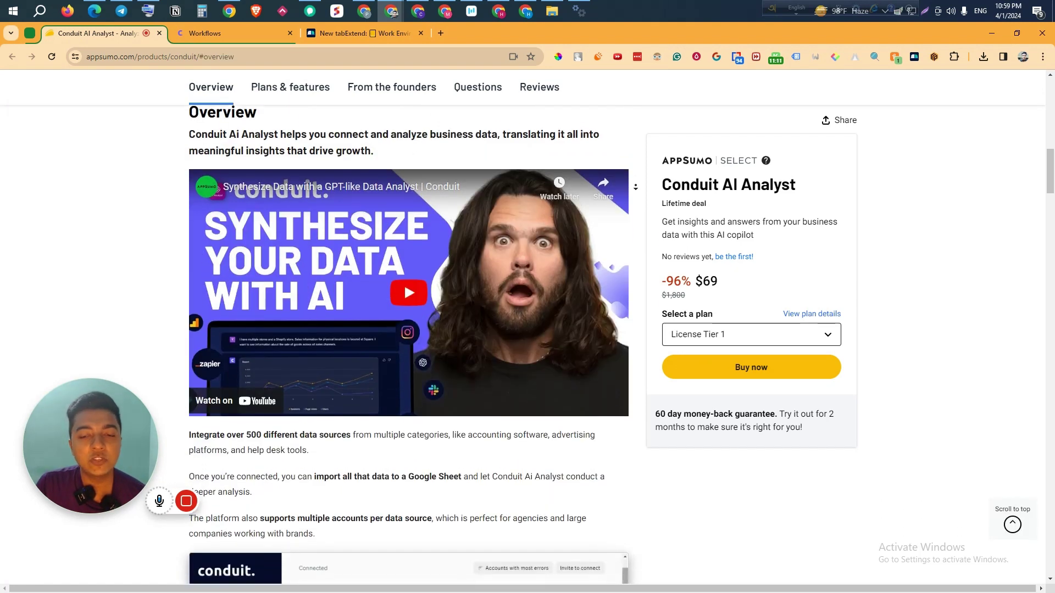
scroll(635, 187, "down", 4)
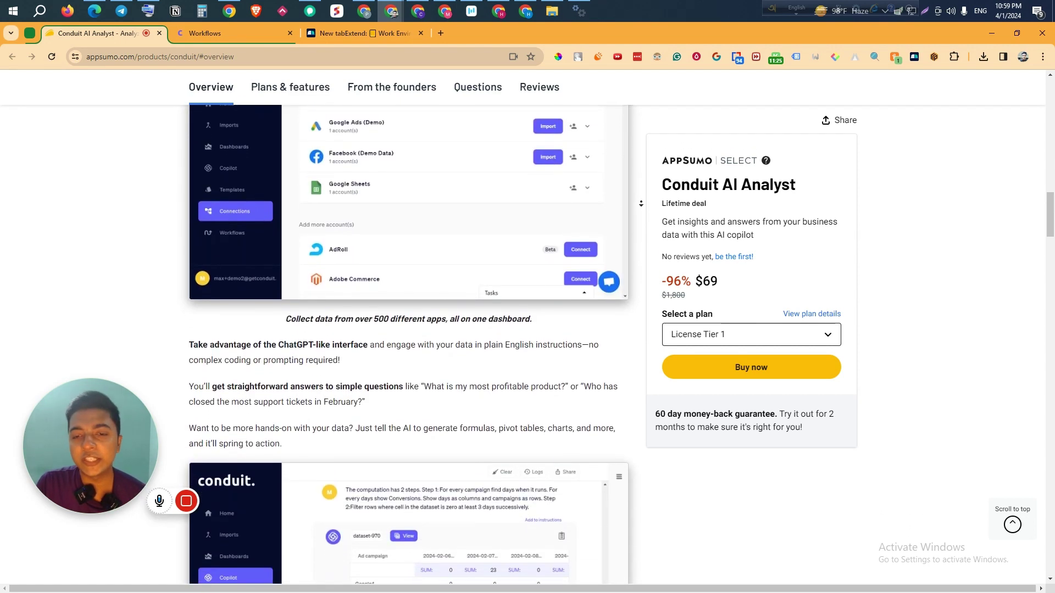
scroll(640, 203, "down", 1)
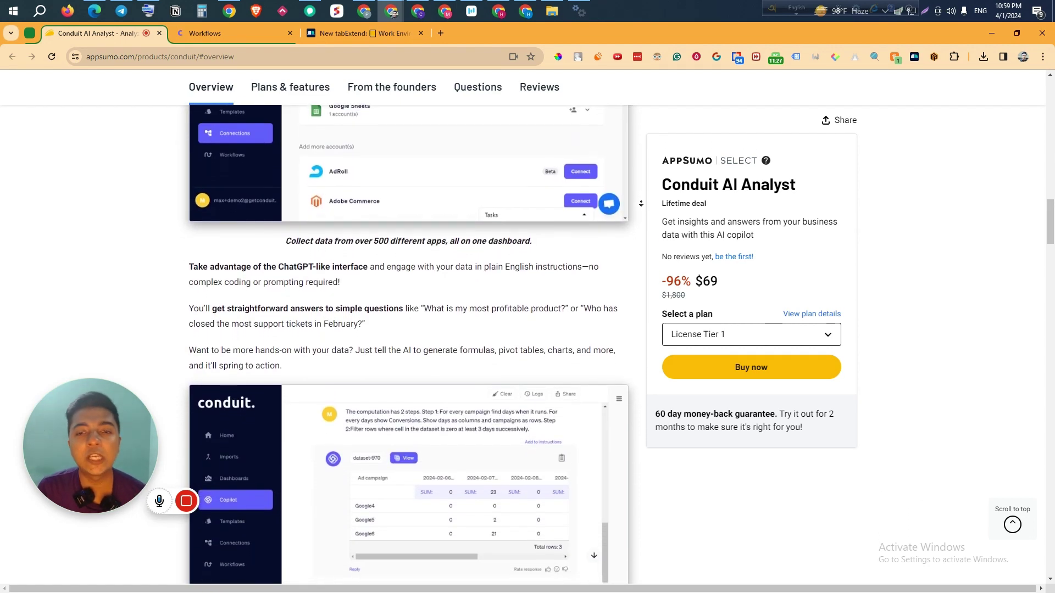
scroll(641, 204, "down", 1)
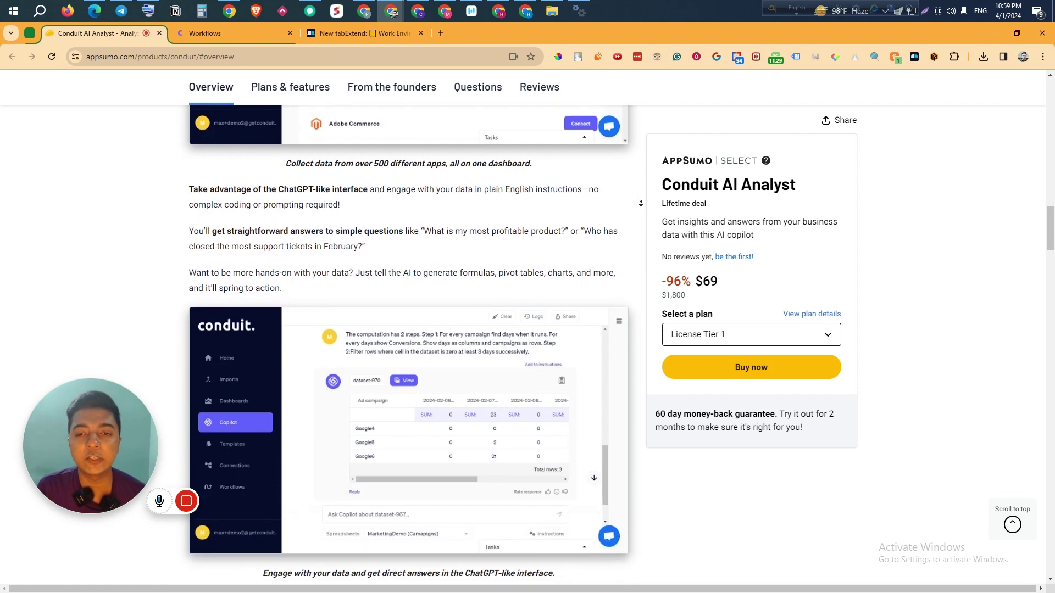
scroll(641, 203, "down", 1)
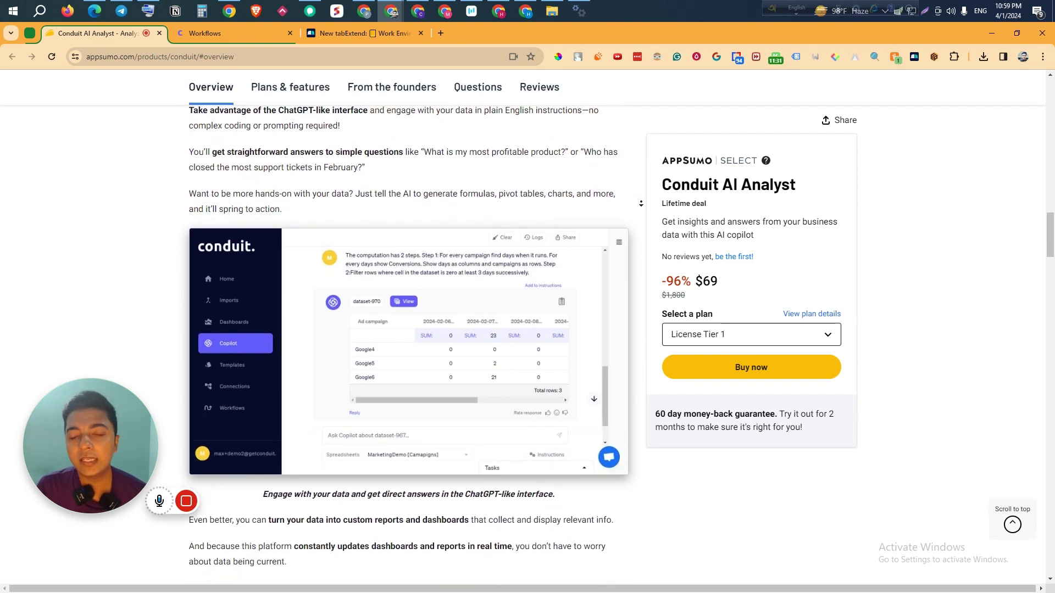
scroll(641, 204, "down", 3)
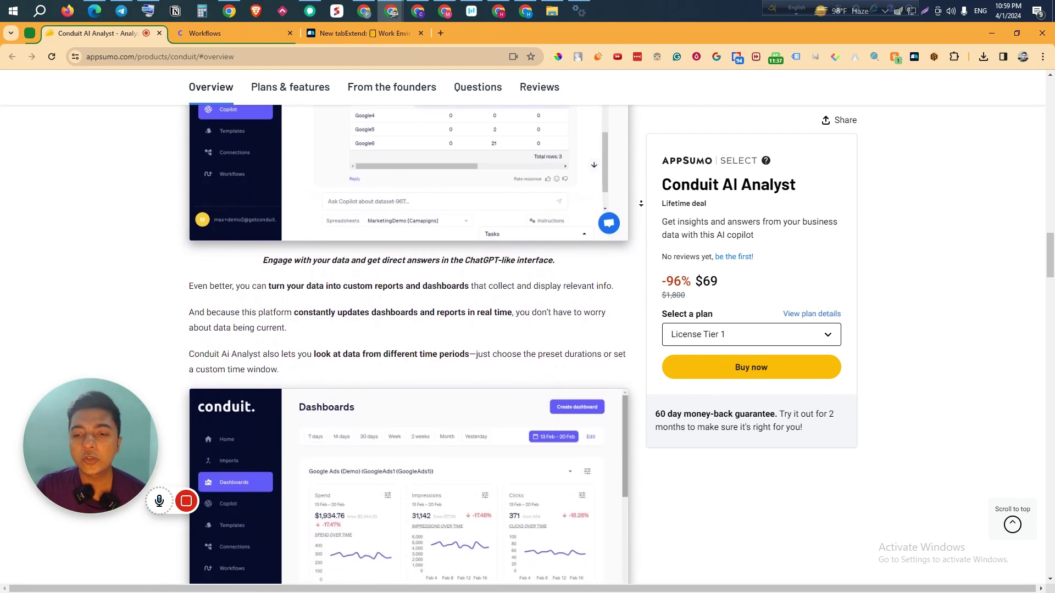
scroll(641, 203, "down", 1)
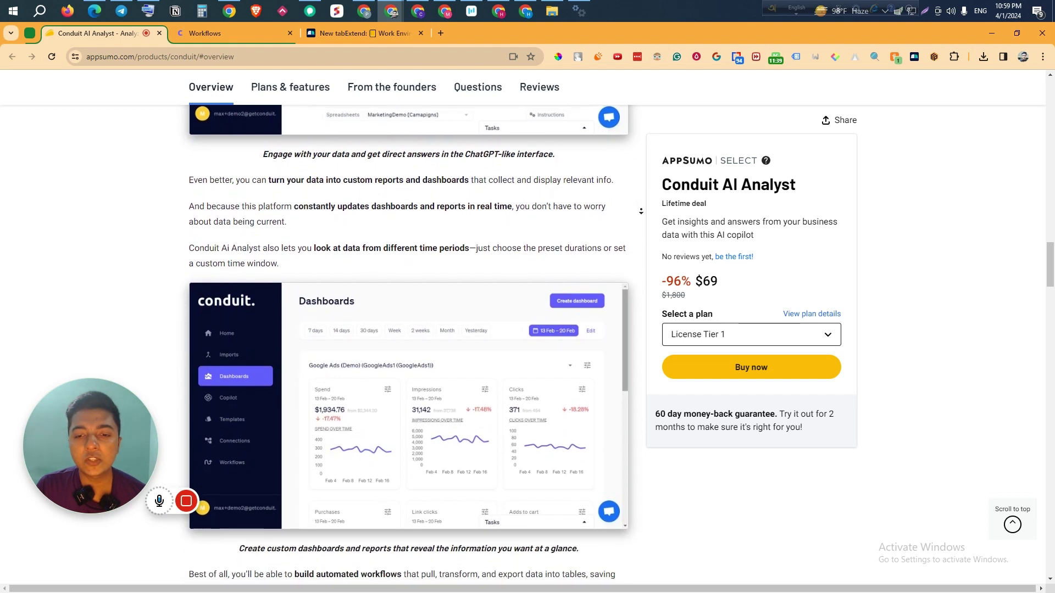
scroll(641, 211, "down", 2)
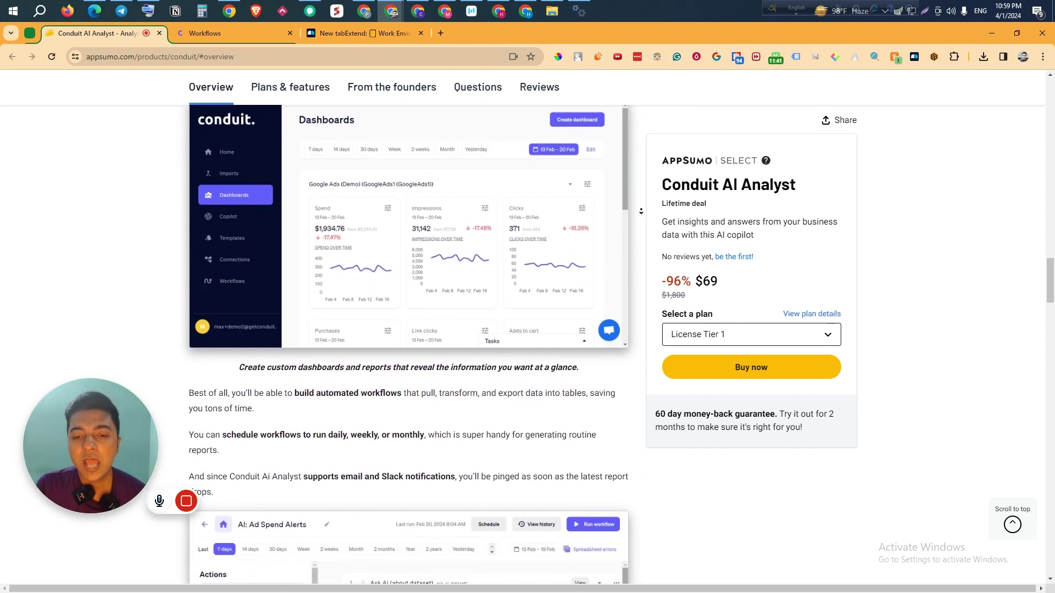
scroll(641, 213, "down", 8)
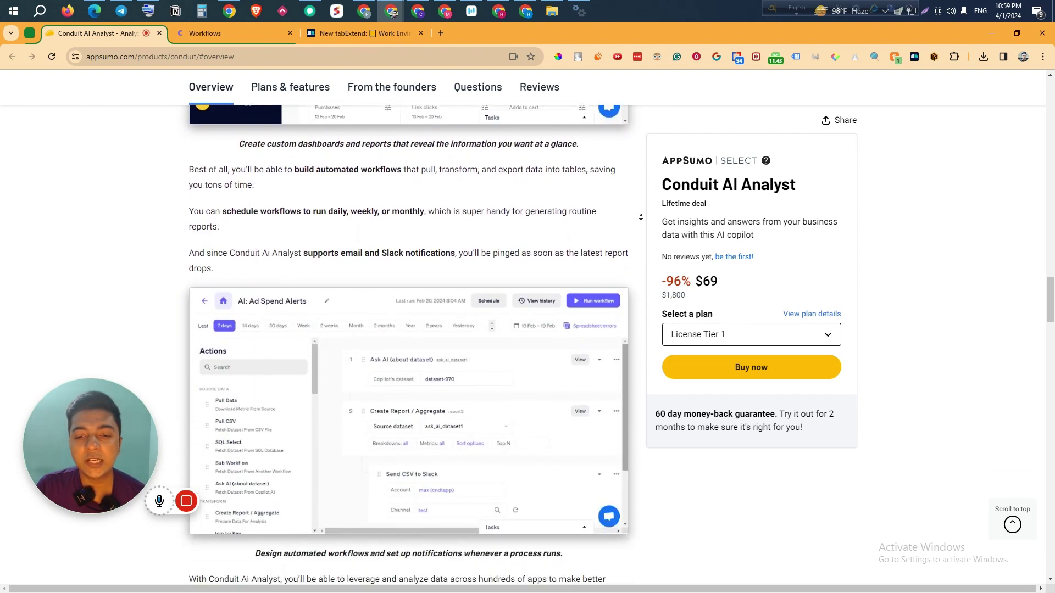
scroll(641, 218, "down", 20)
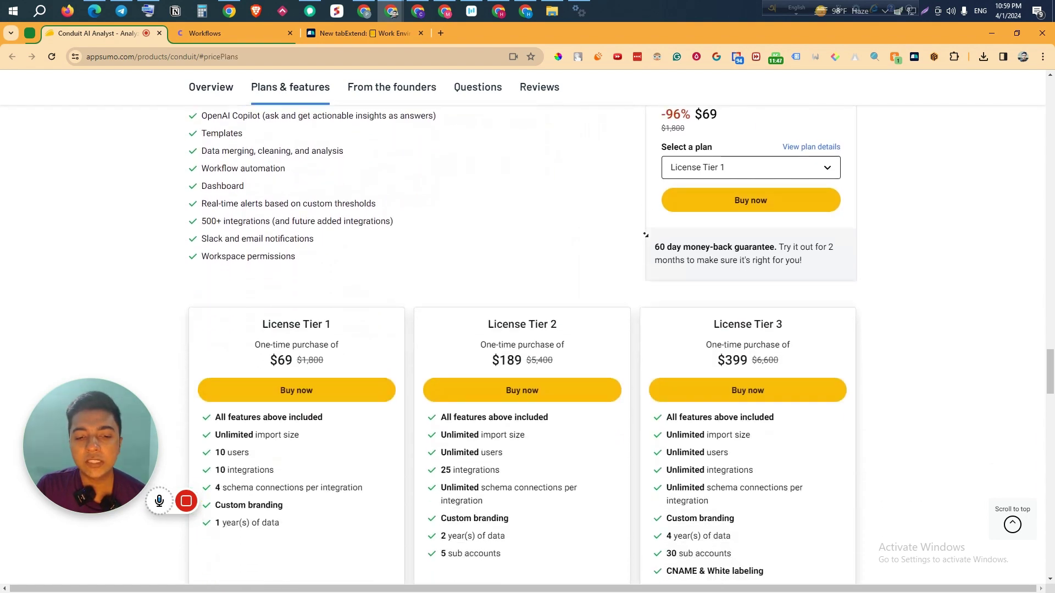